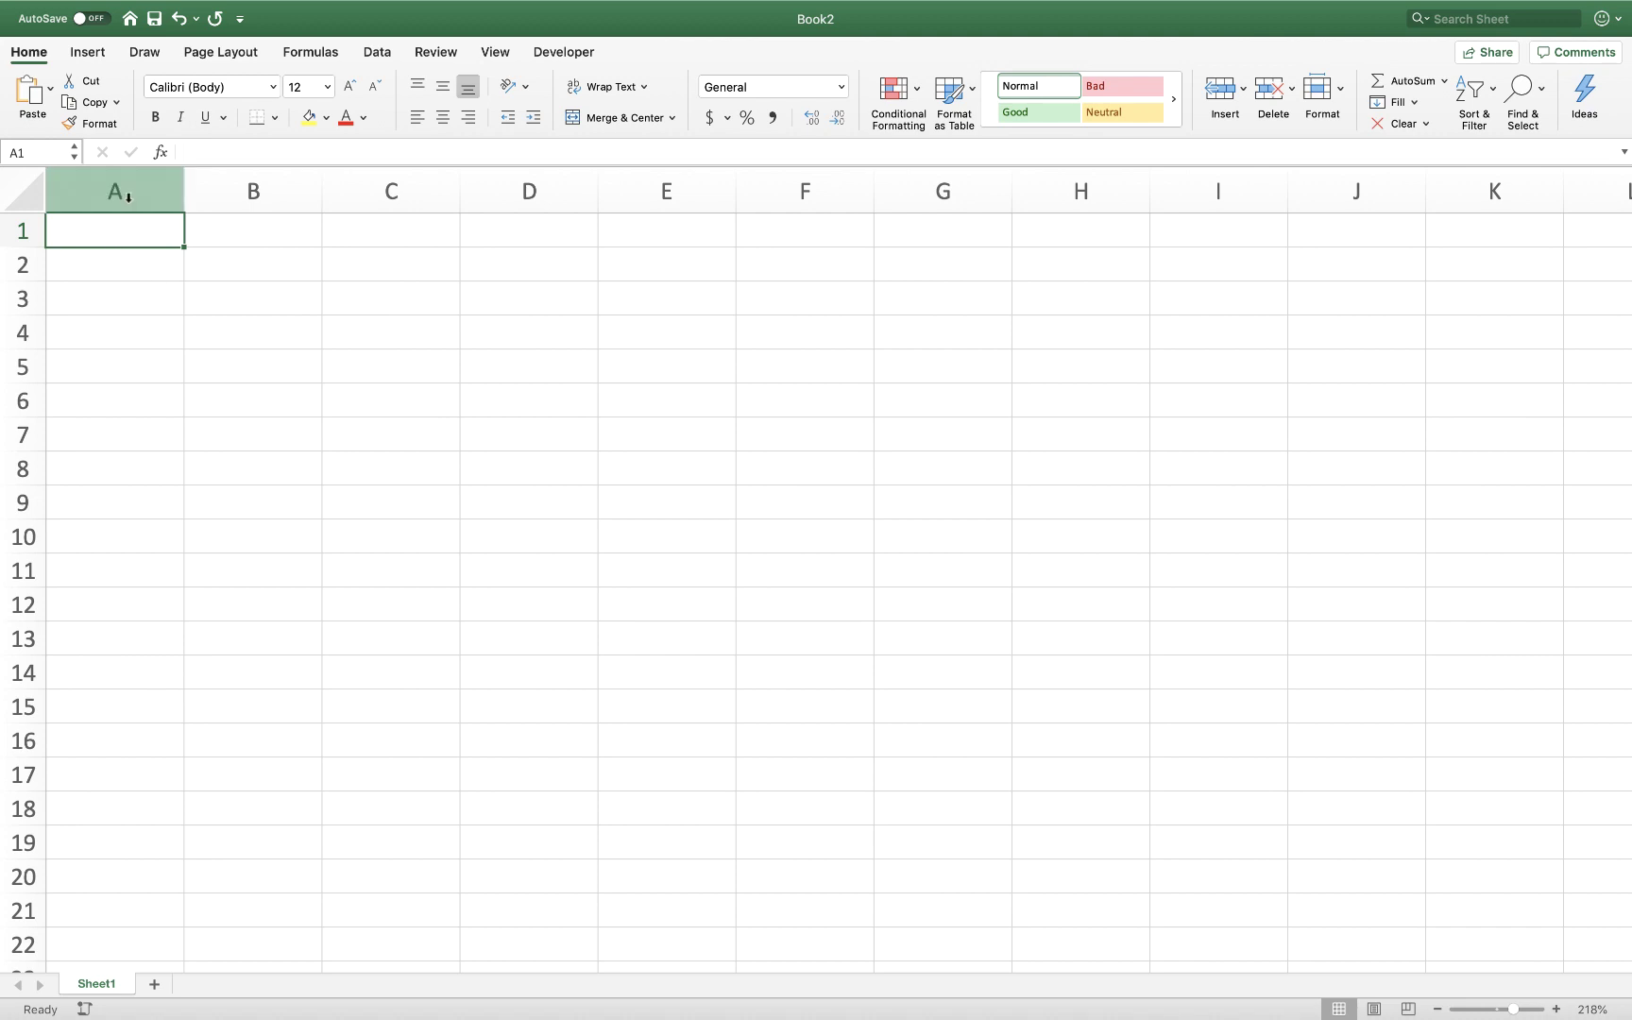
Enter the heading "Enzyme conc. (%V/V)" in cell A1.
left_click(115, 195)
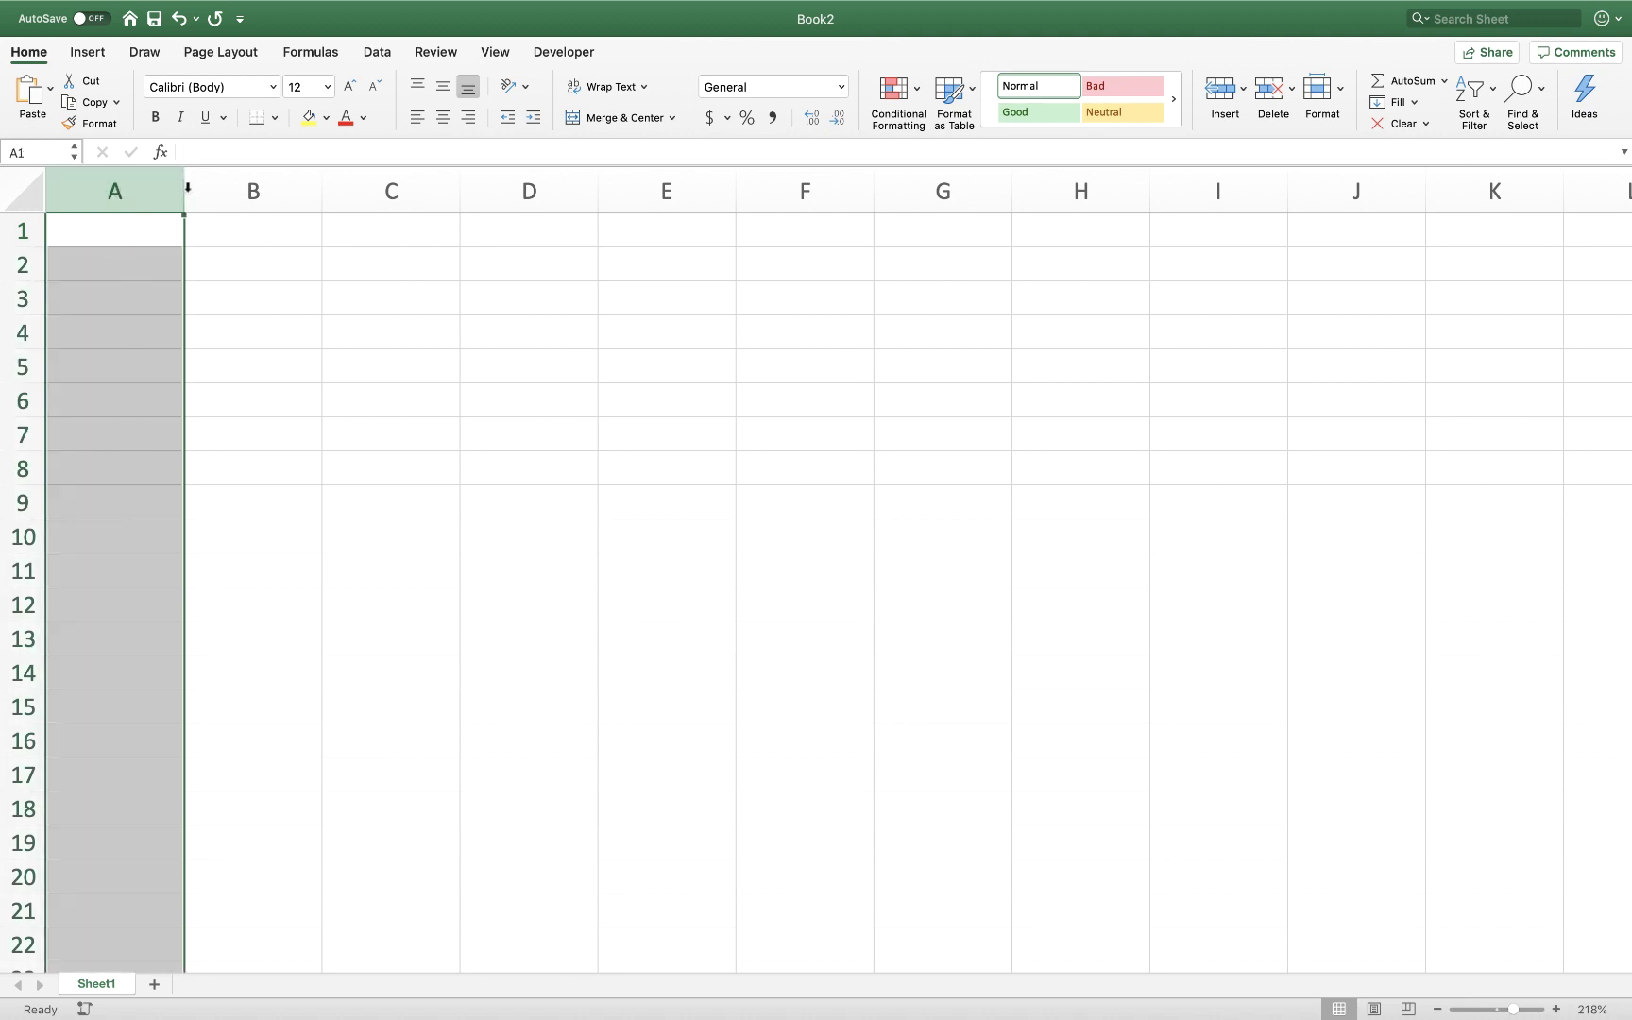
left_click(249, 184)
left_click(108, 205)
left_click(106, 242)
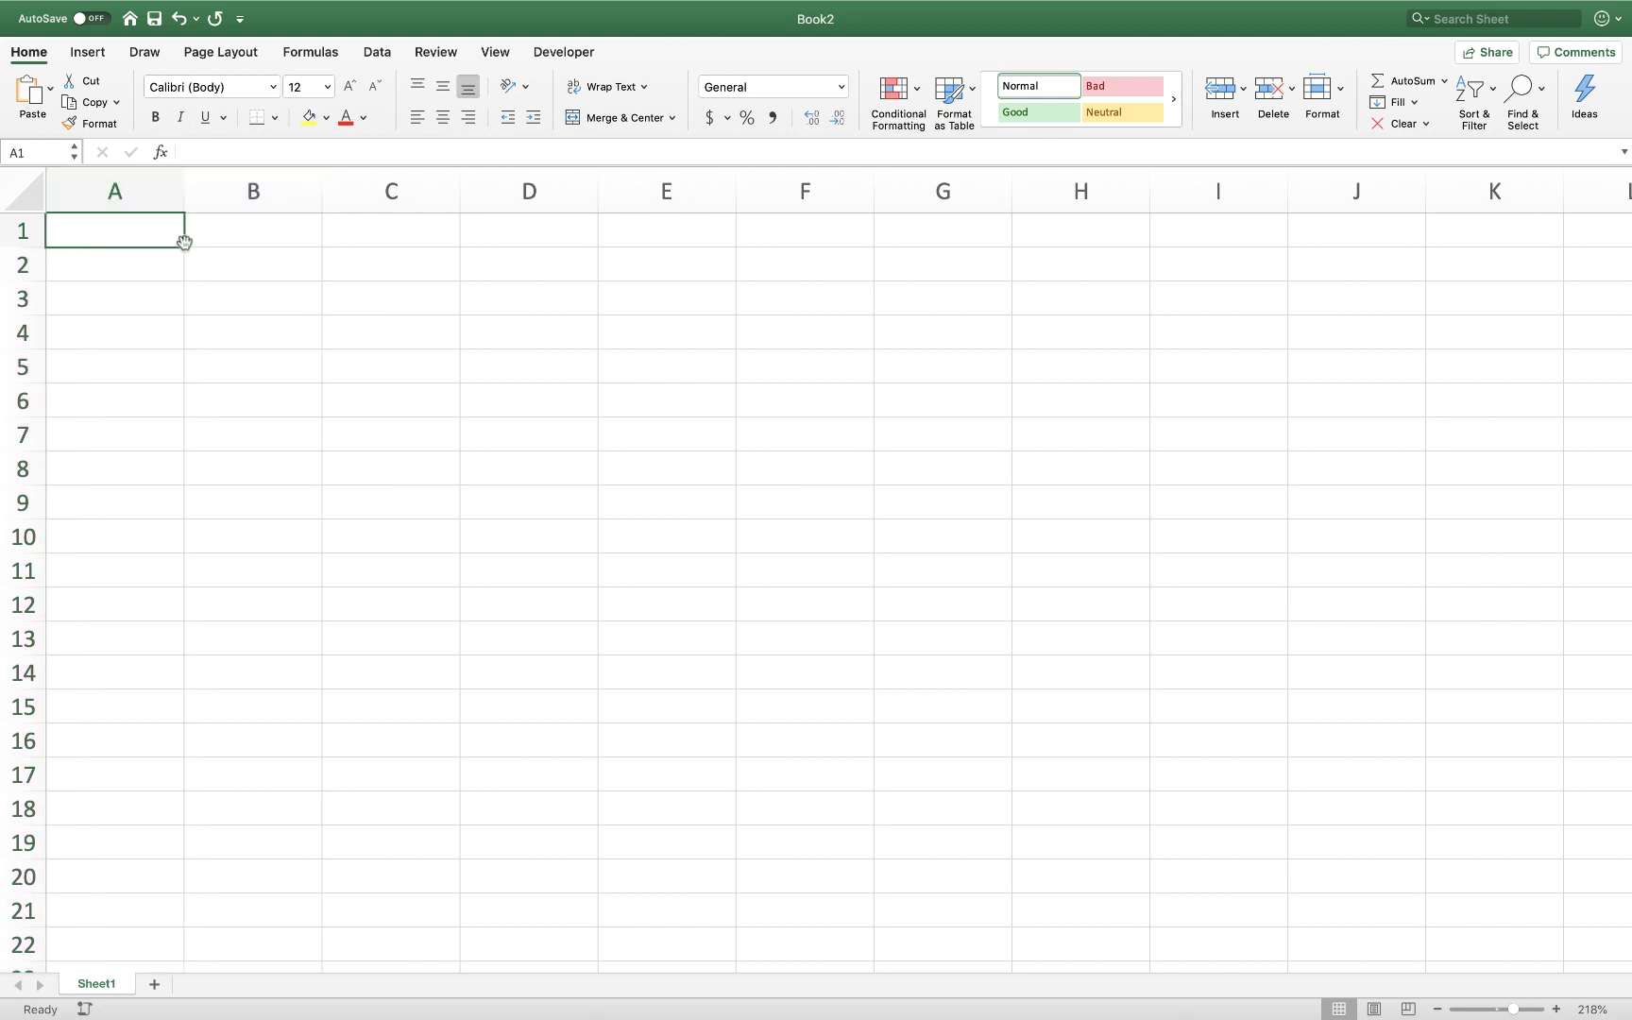
type("Enxyme")
key("BackSpace")
key("BackSpace")
key("BackSpace")
key("BackSpace")
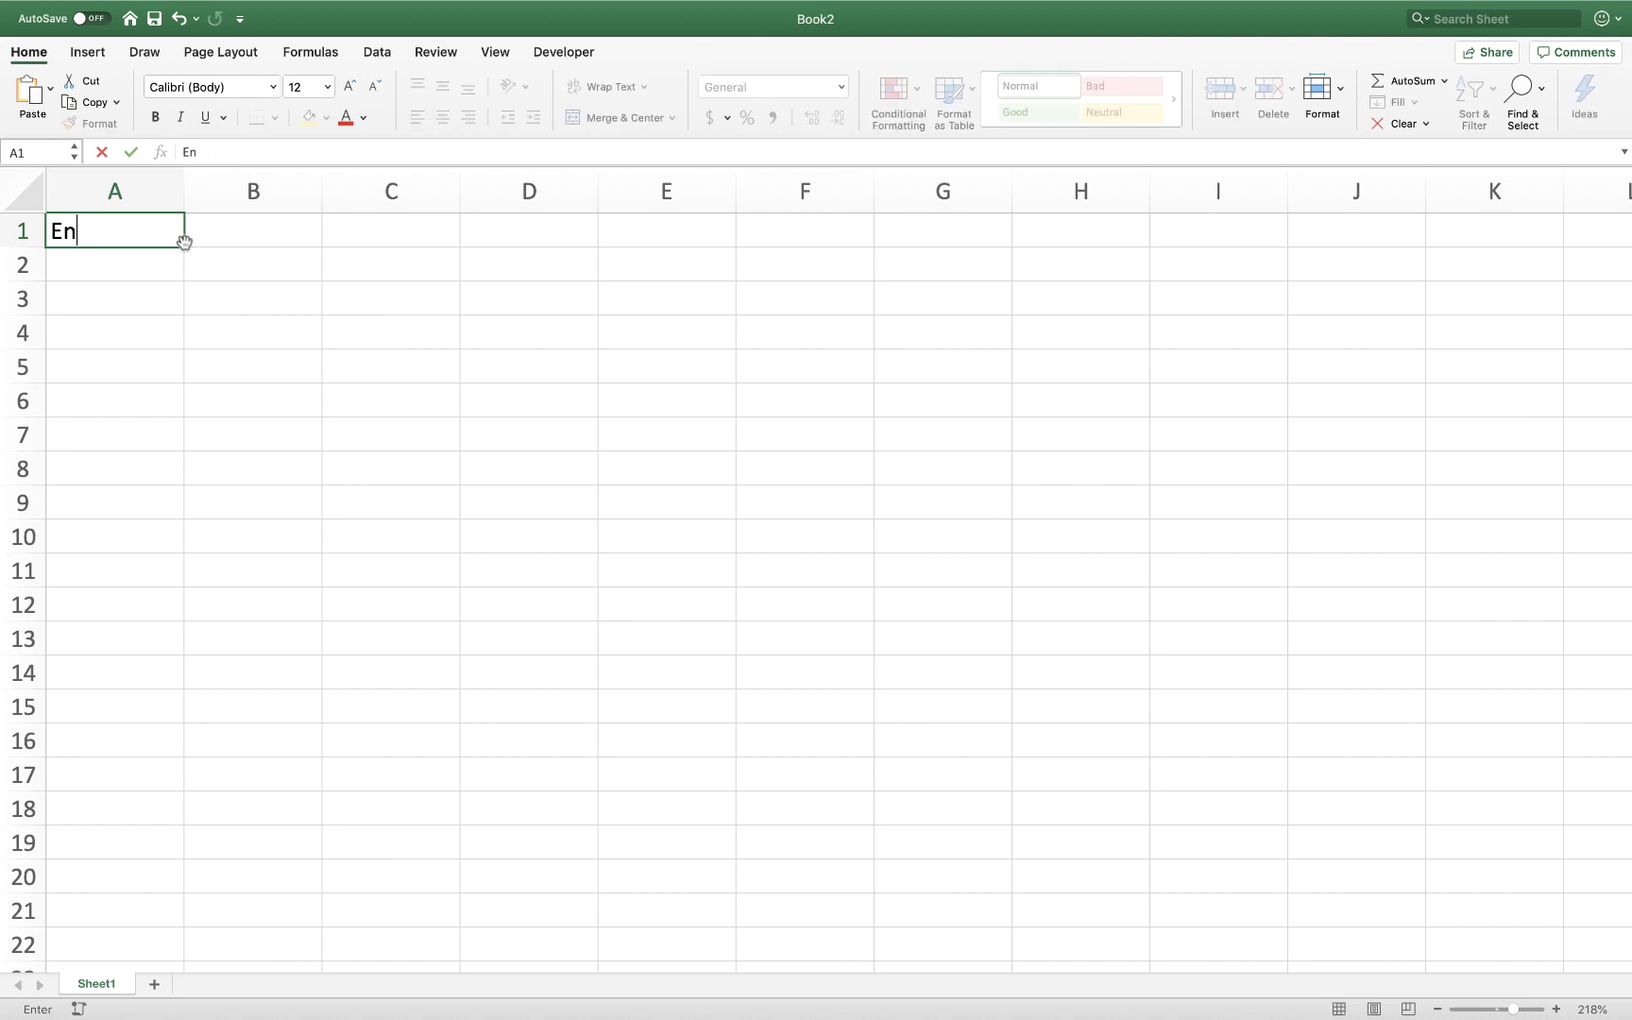
type("zyme conc. (%V/V)")
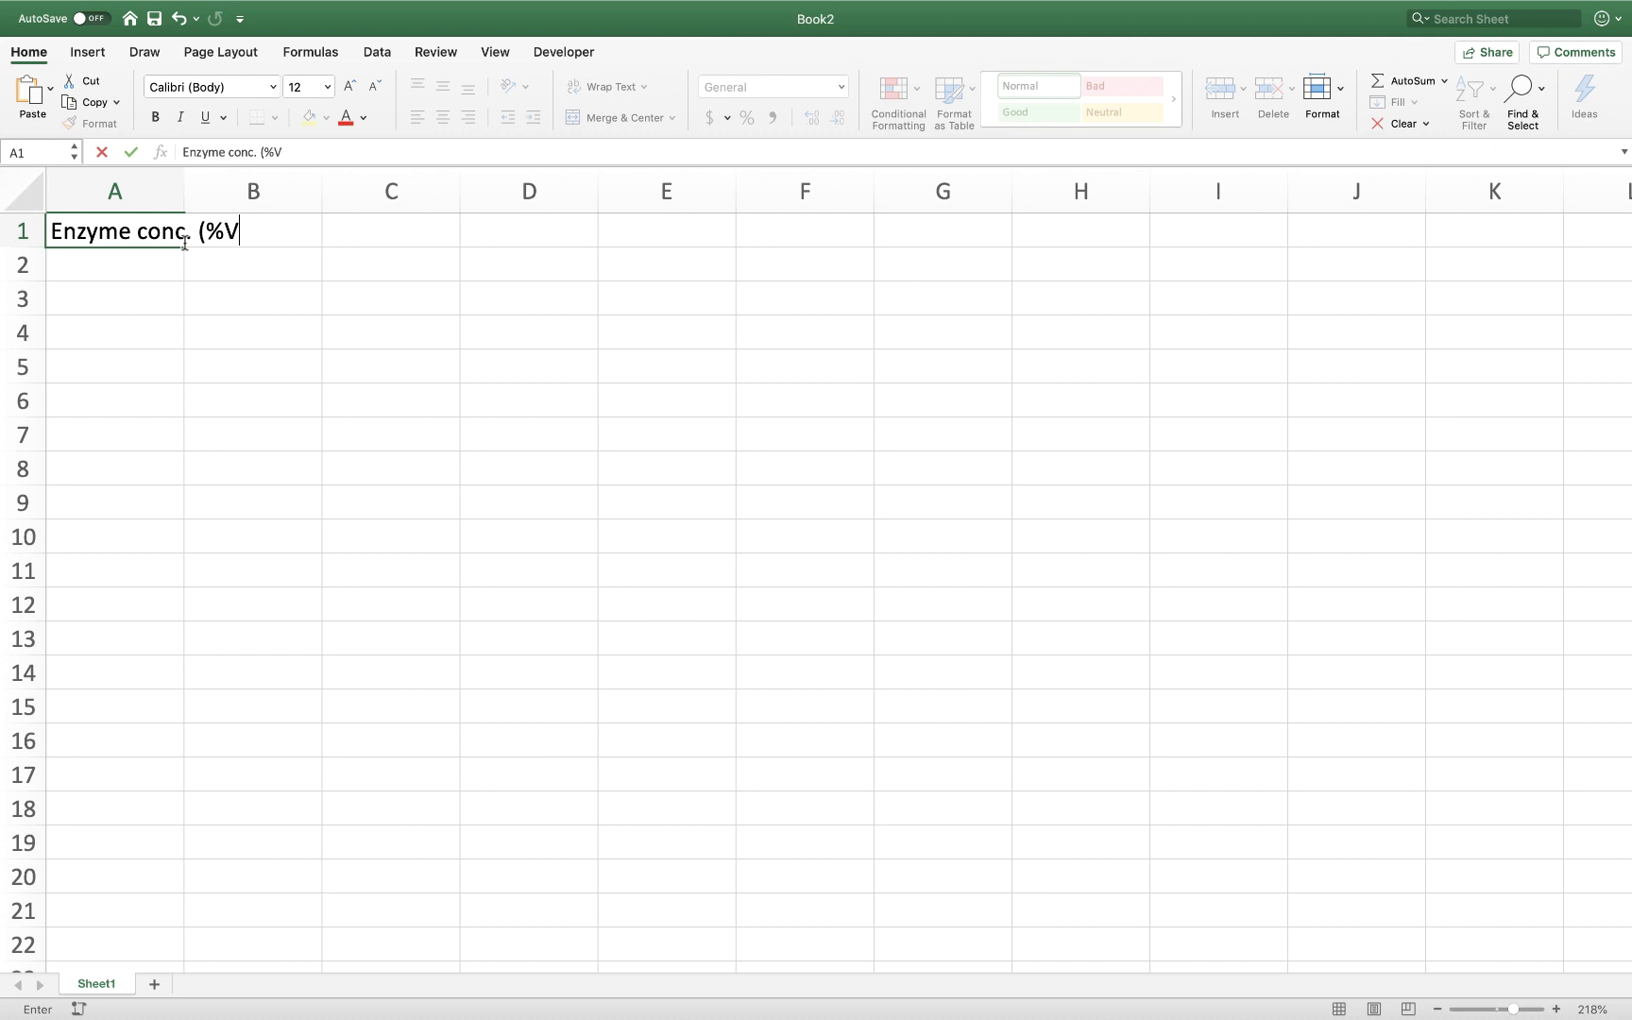
left_click(332, 239)
Enter the heading "Elapsed time to change (s)" in cell B1.
left_click(259, 236)
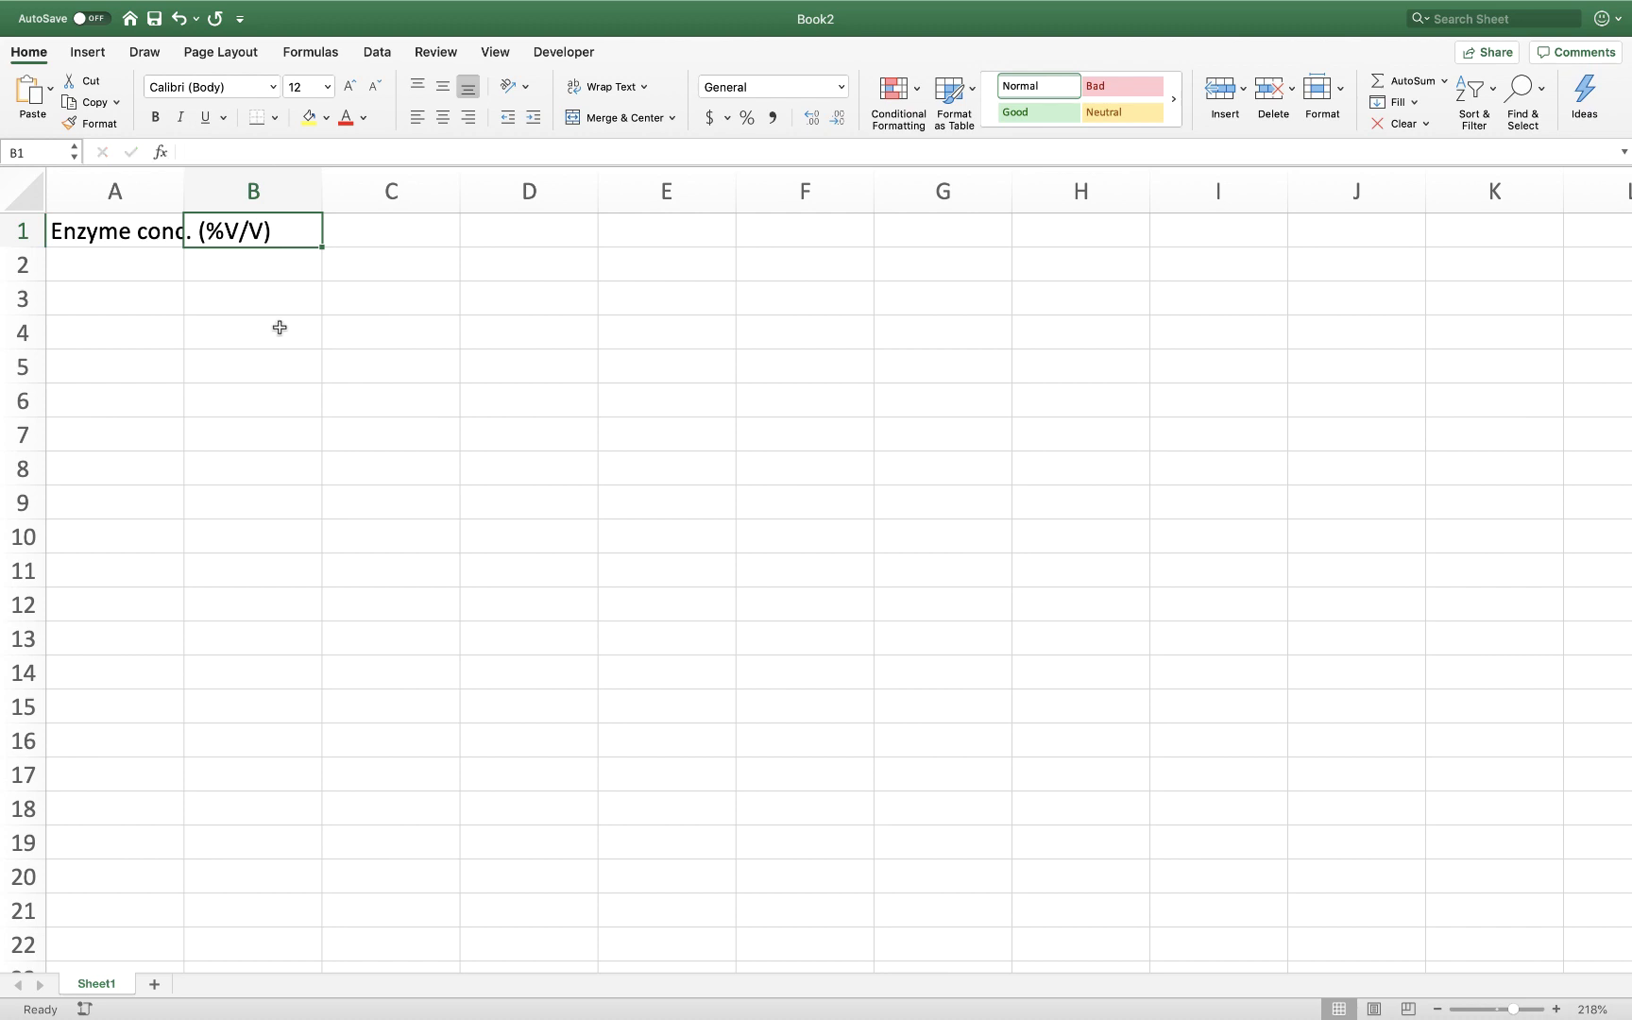
type("Elapsed tiom")
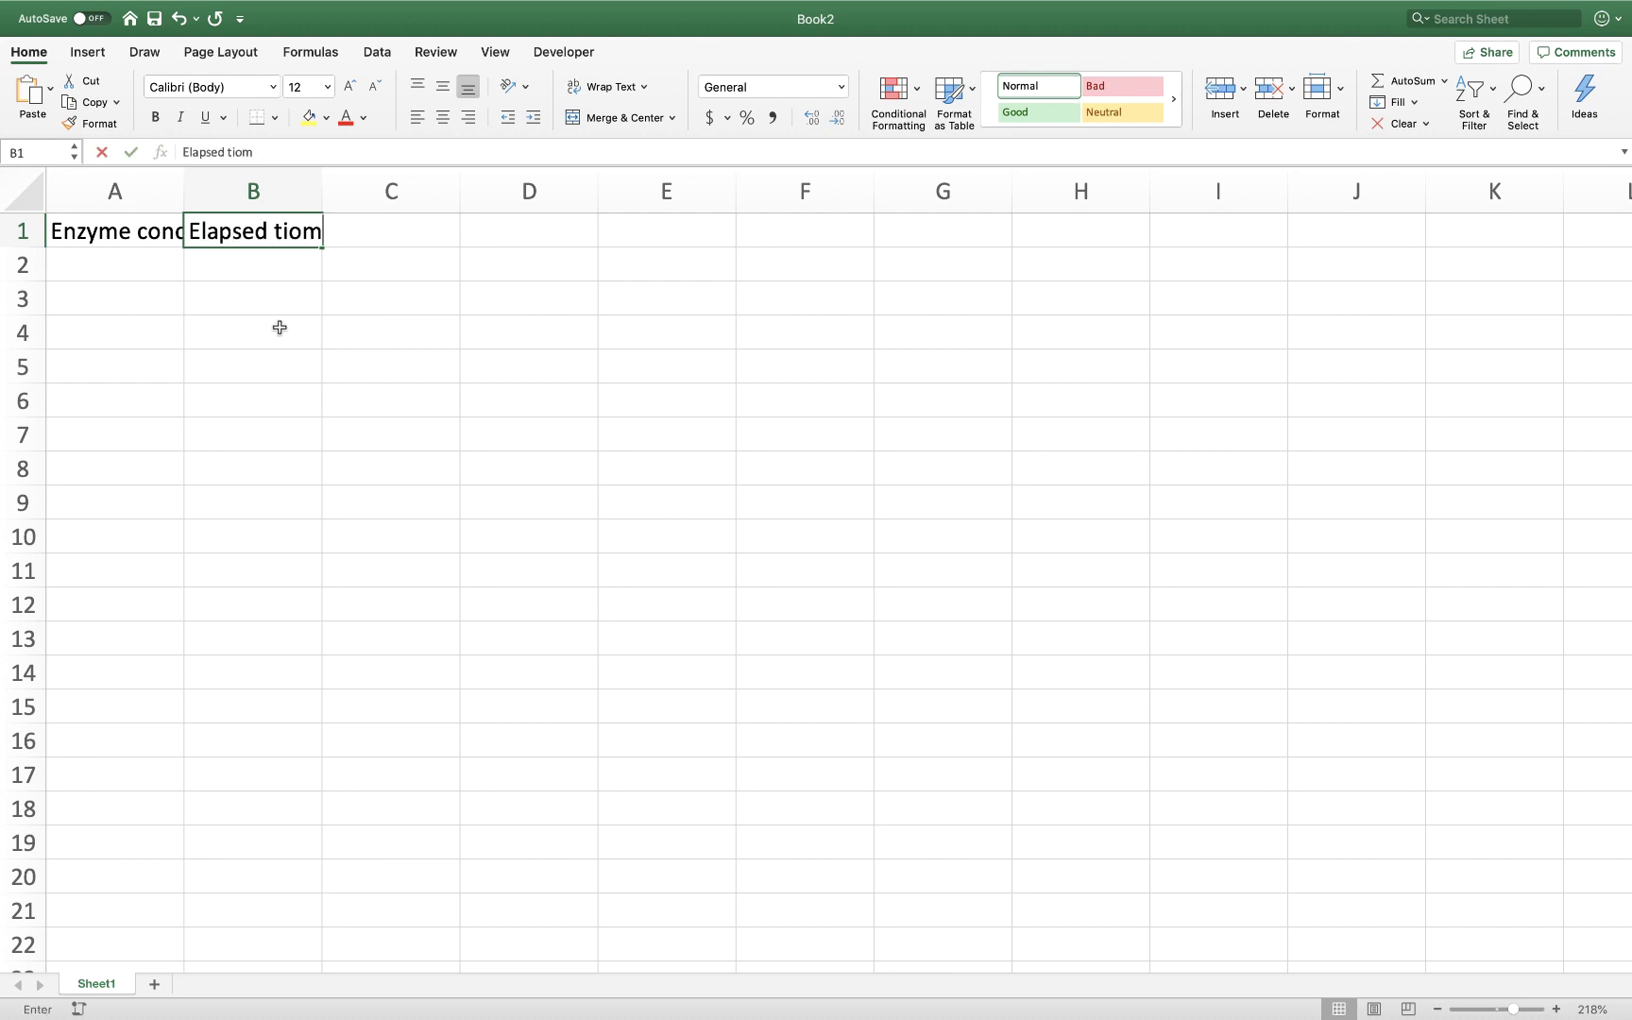
key("BackSpace")
key("BackSpace")
type("me to ")
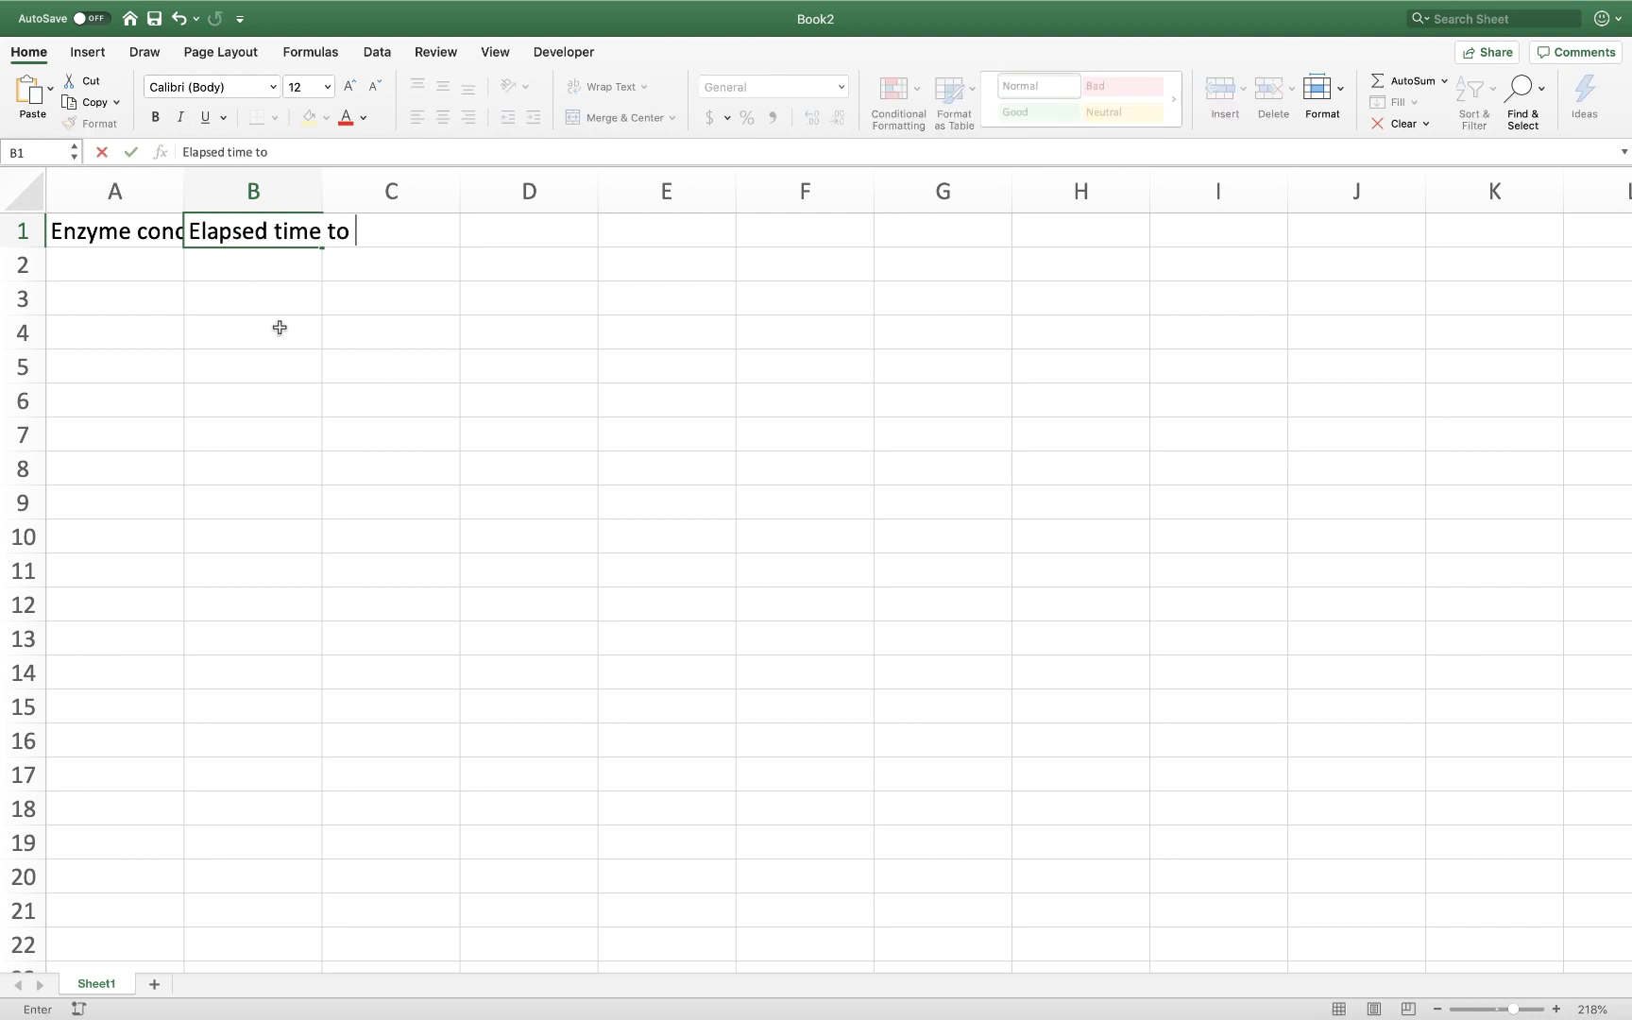
type("change (s)")
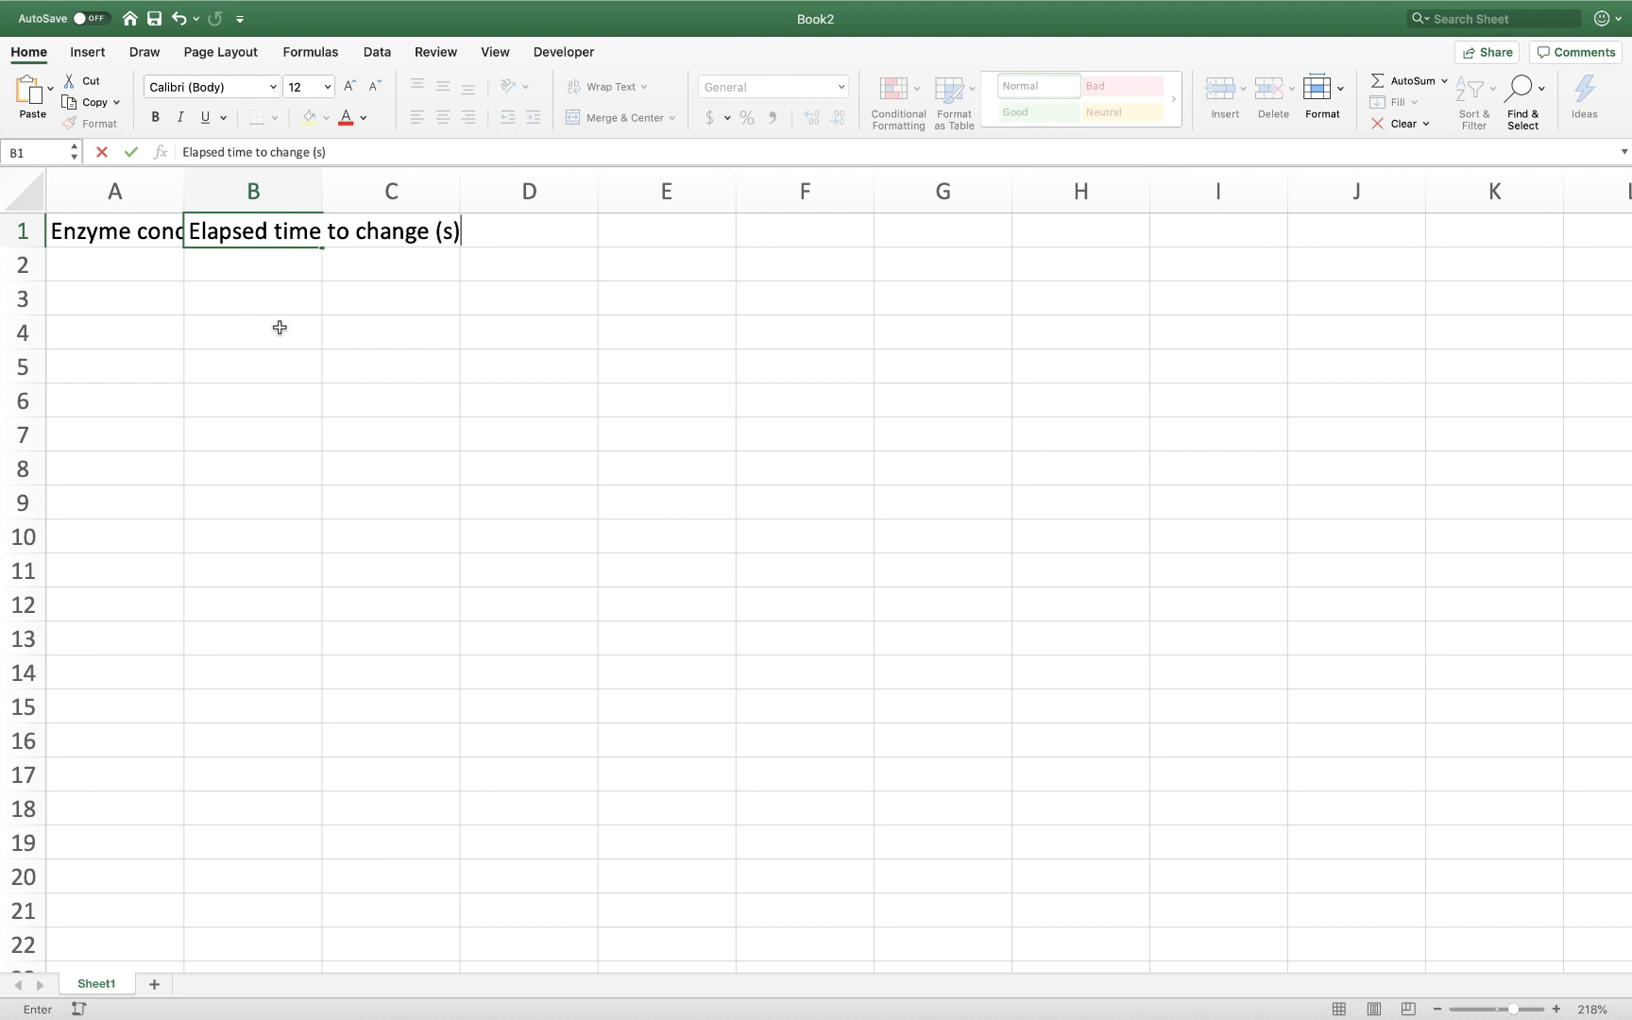
key("Return")
Widen columns A and B so that both headings fit inside their cells.
left_click(151, 227)
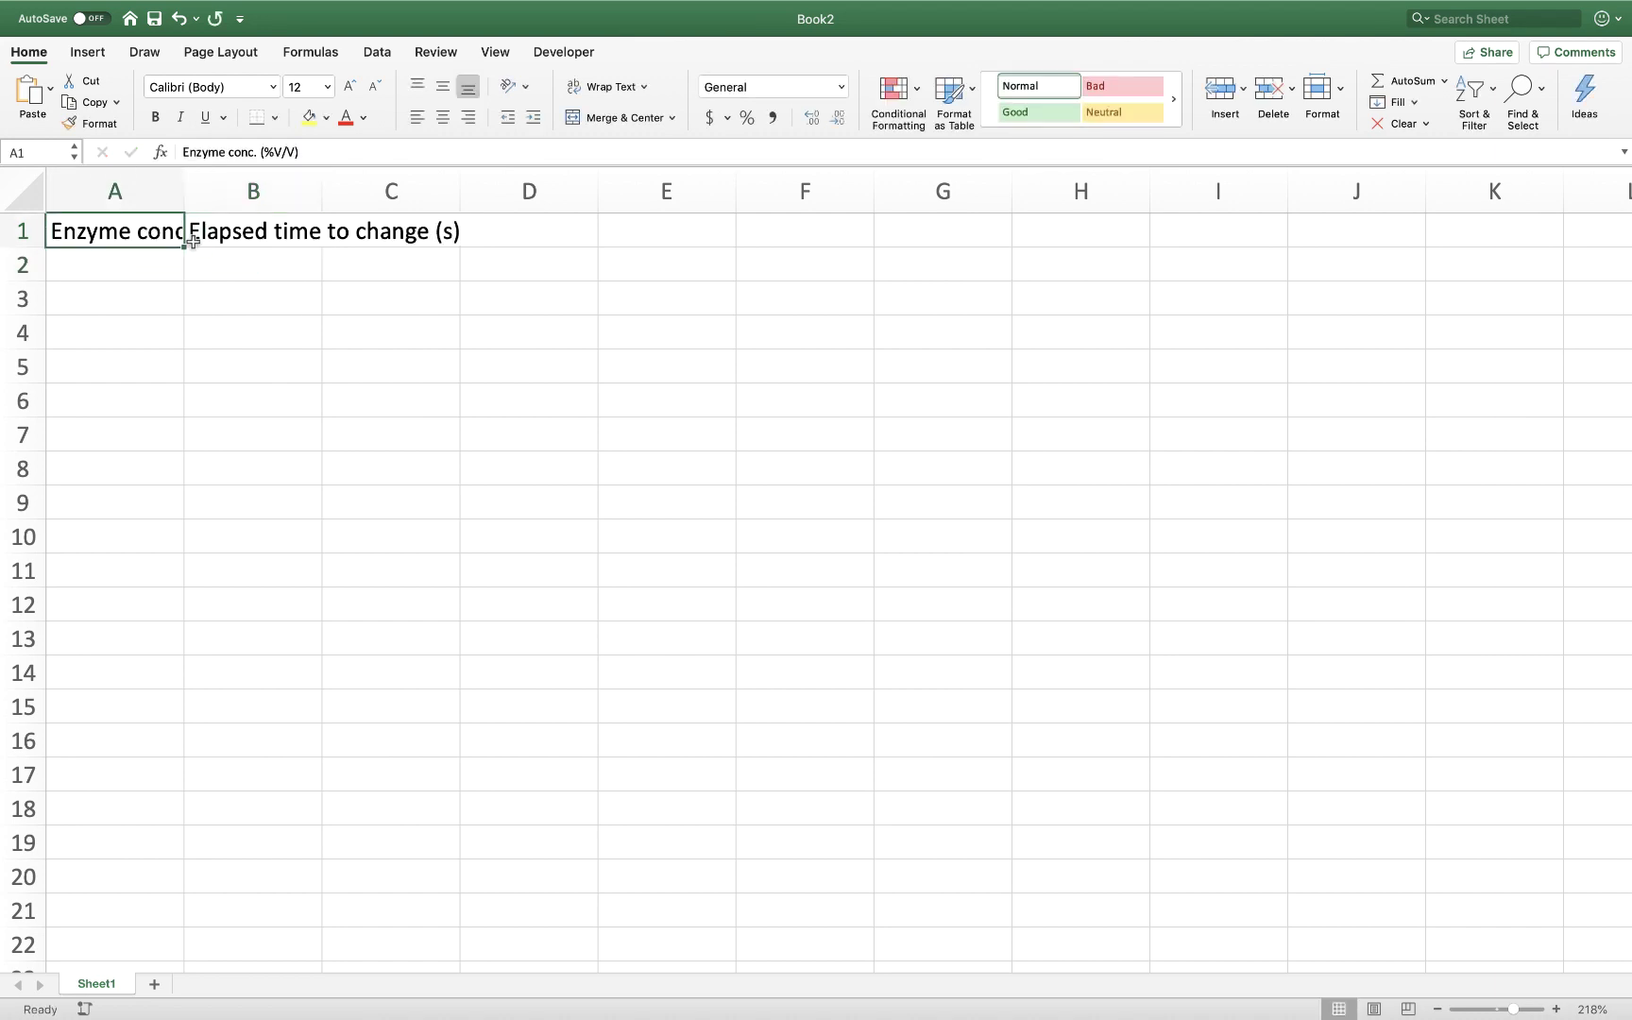
left_click_drag(182, 191, 284, 191)
left_click_drag(423, 185, 580, 185)
Enter the enzyme concentrations 10, 5, 2 and 1 in cells A2 to A5.
left_click(189, 262)
key("Return")
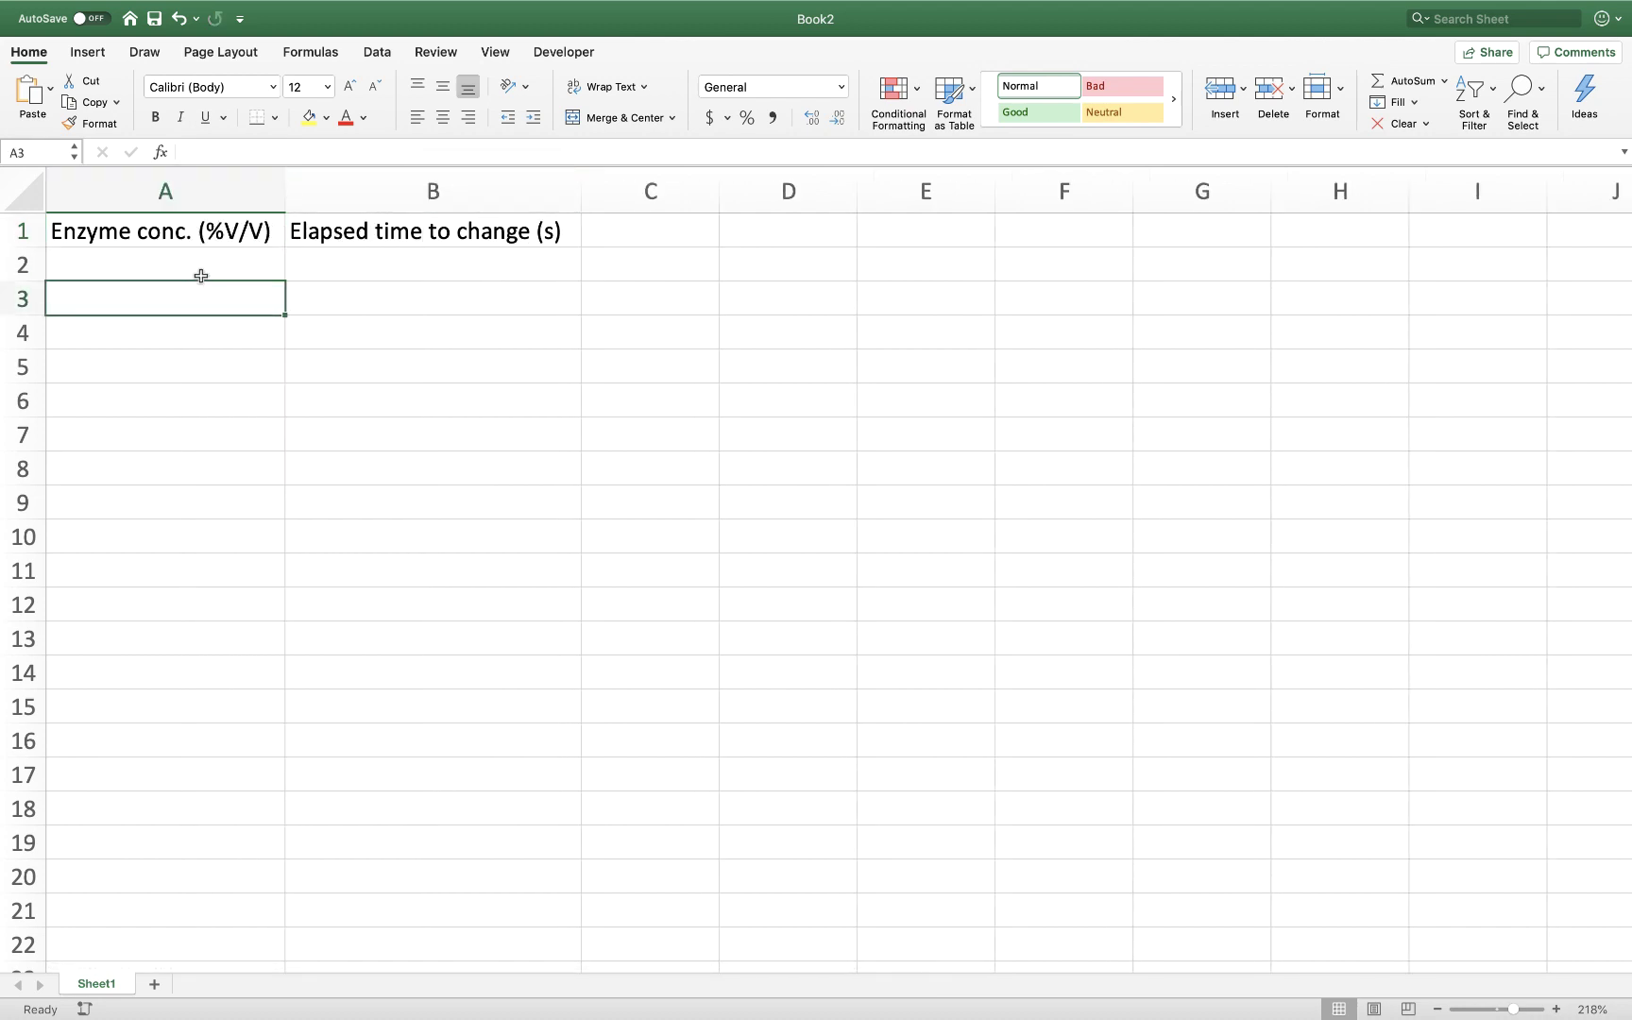
left_click(206, 269)
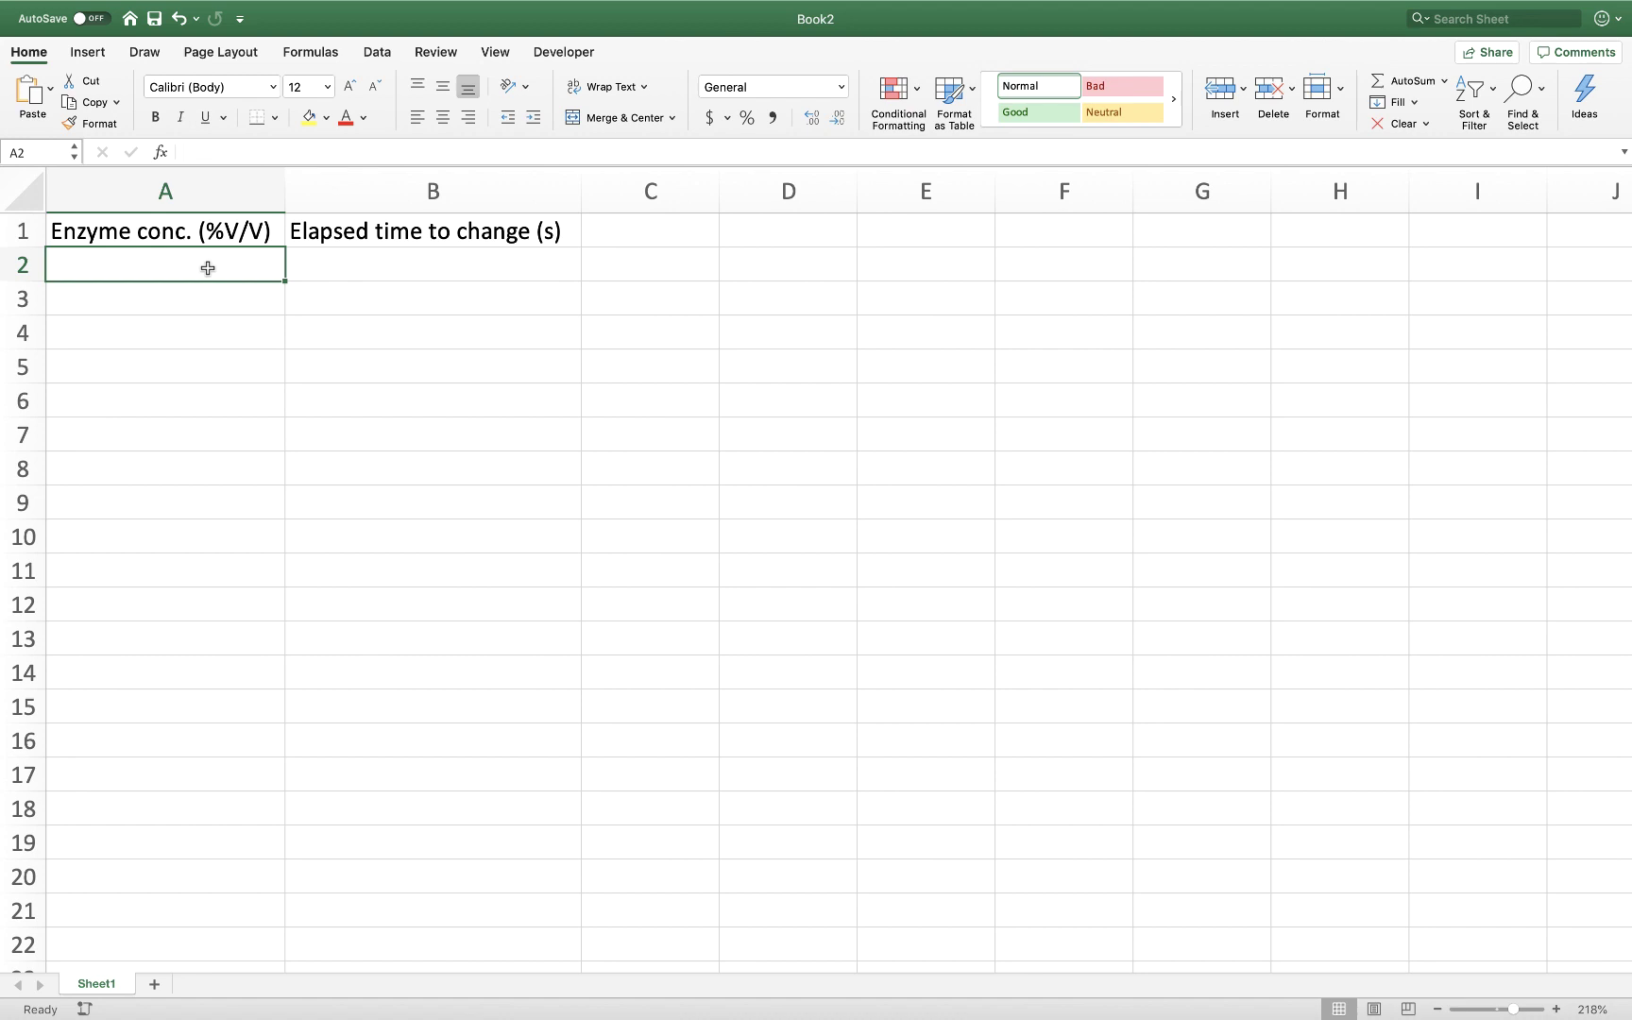
type("10")
key("Return")
type("5")
key("Return")
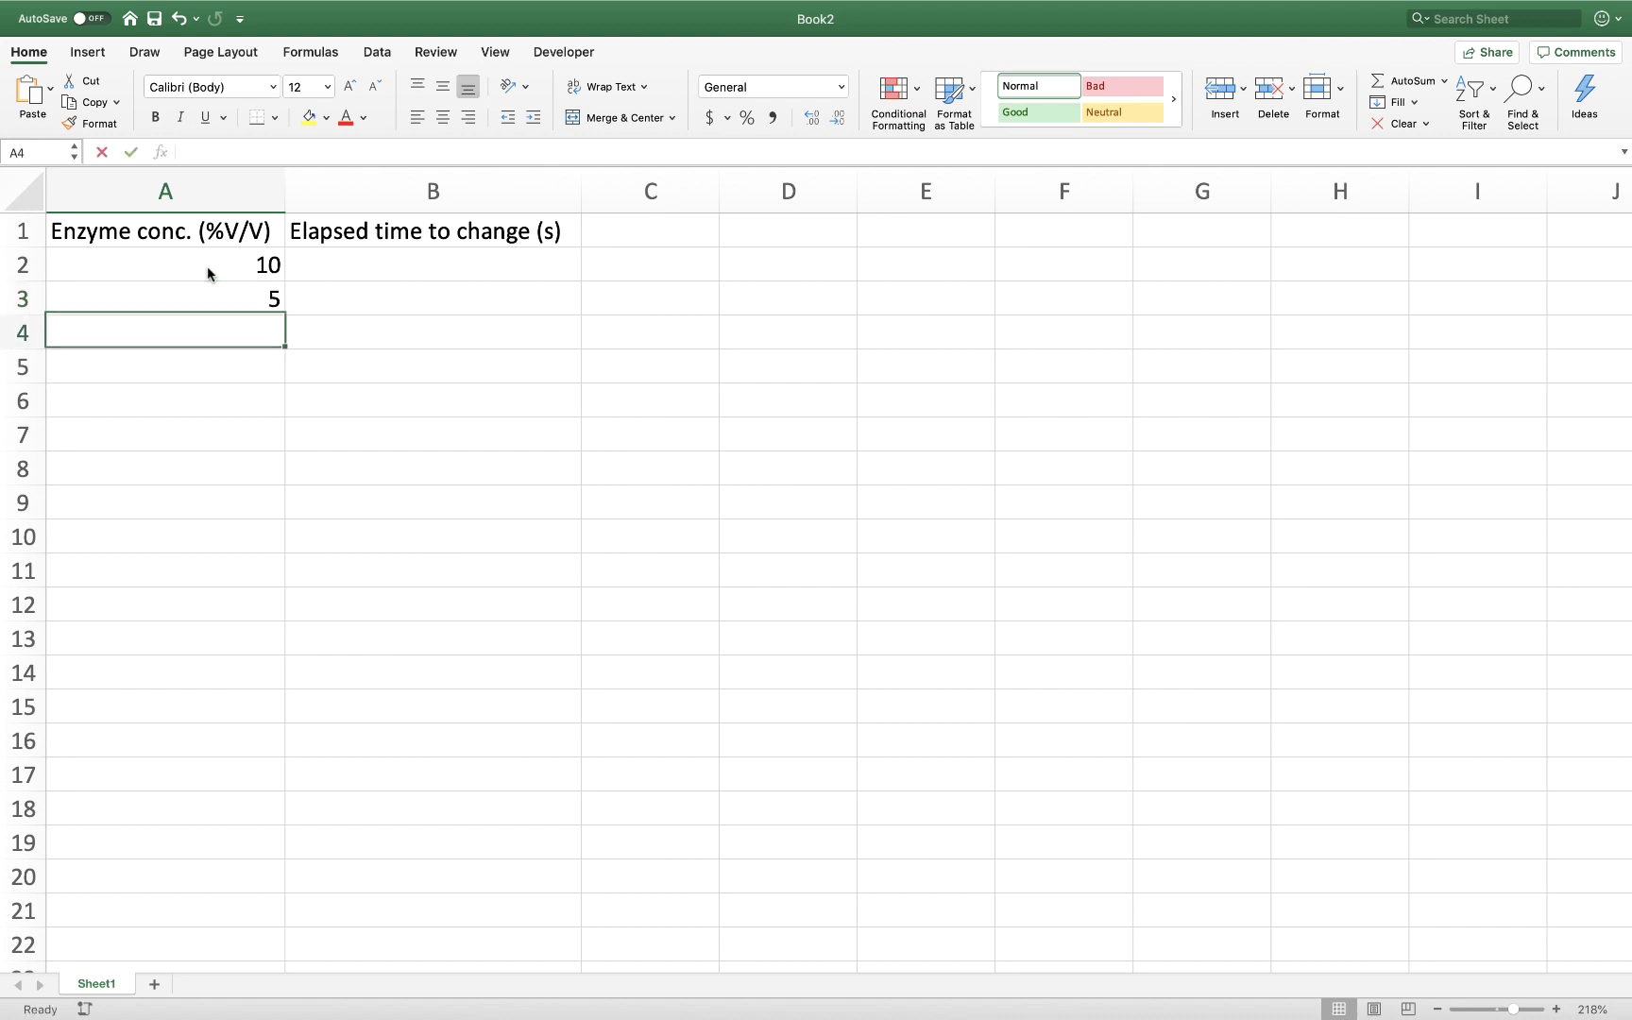
type("2")
key("Return")
type("1")
key("Return")
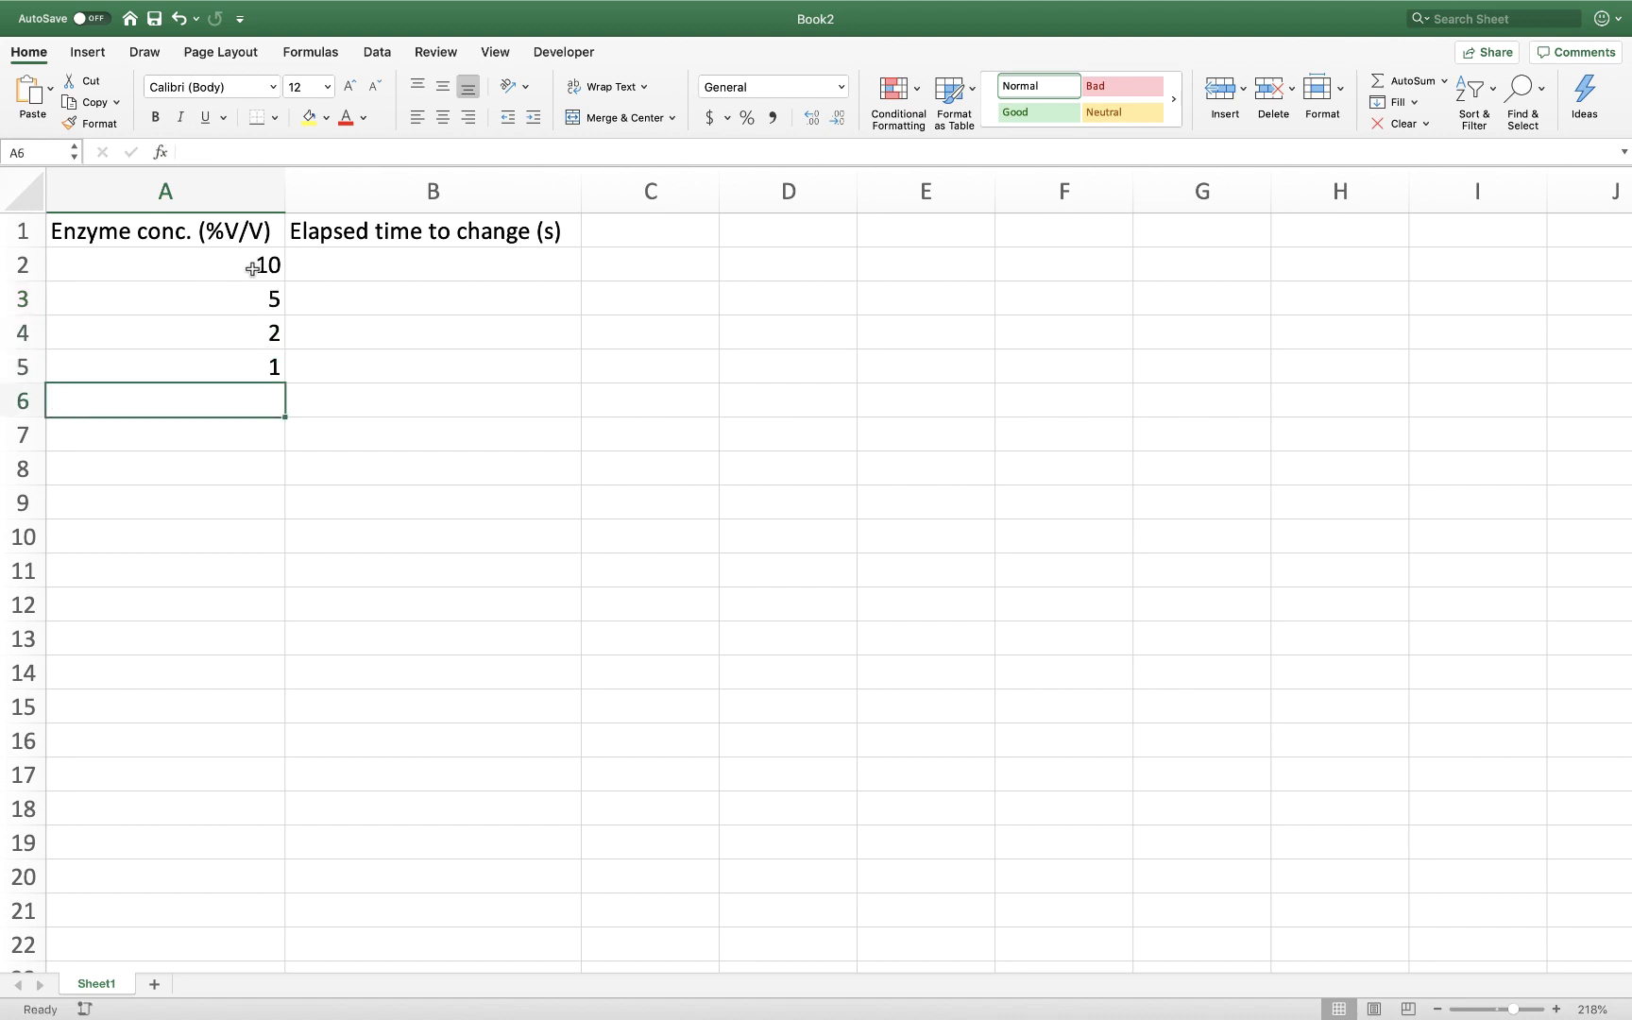
left_click(252, 268)
left_click(251, 298)
left_click(250, 333)
left_click(250, 365)
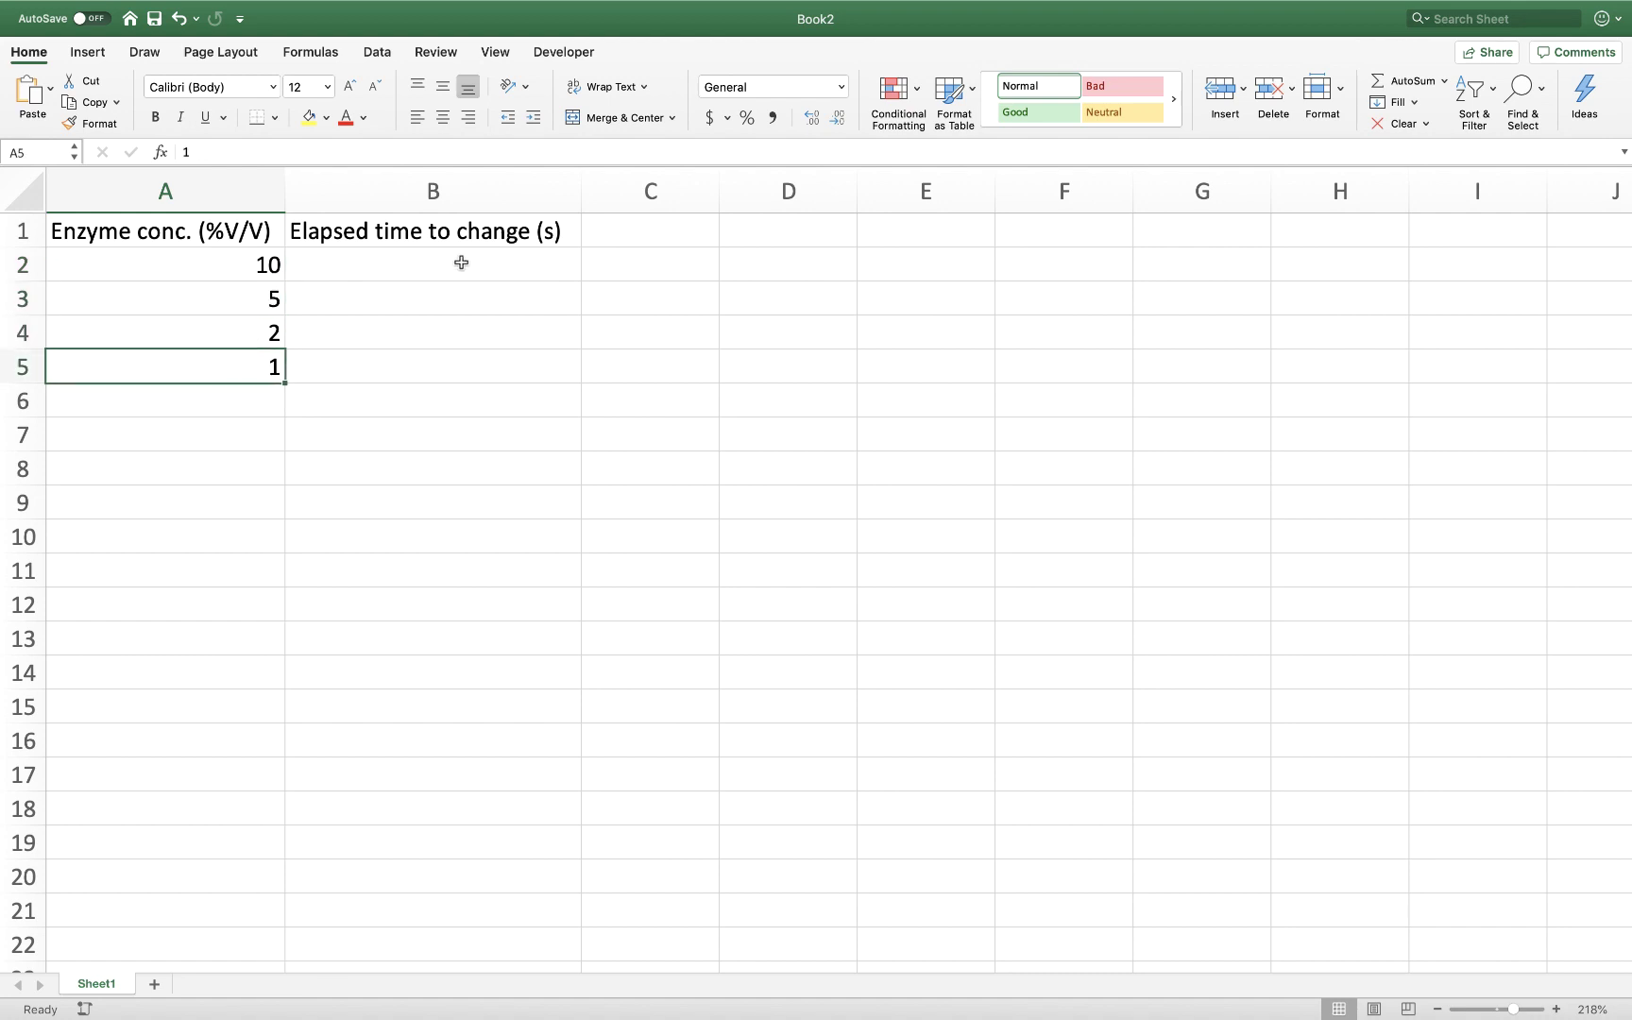
Enter the elapsed times 35, 135, 360 and 720 in cells B2 to B5.
left_click(461, 262)
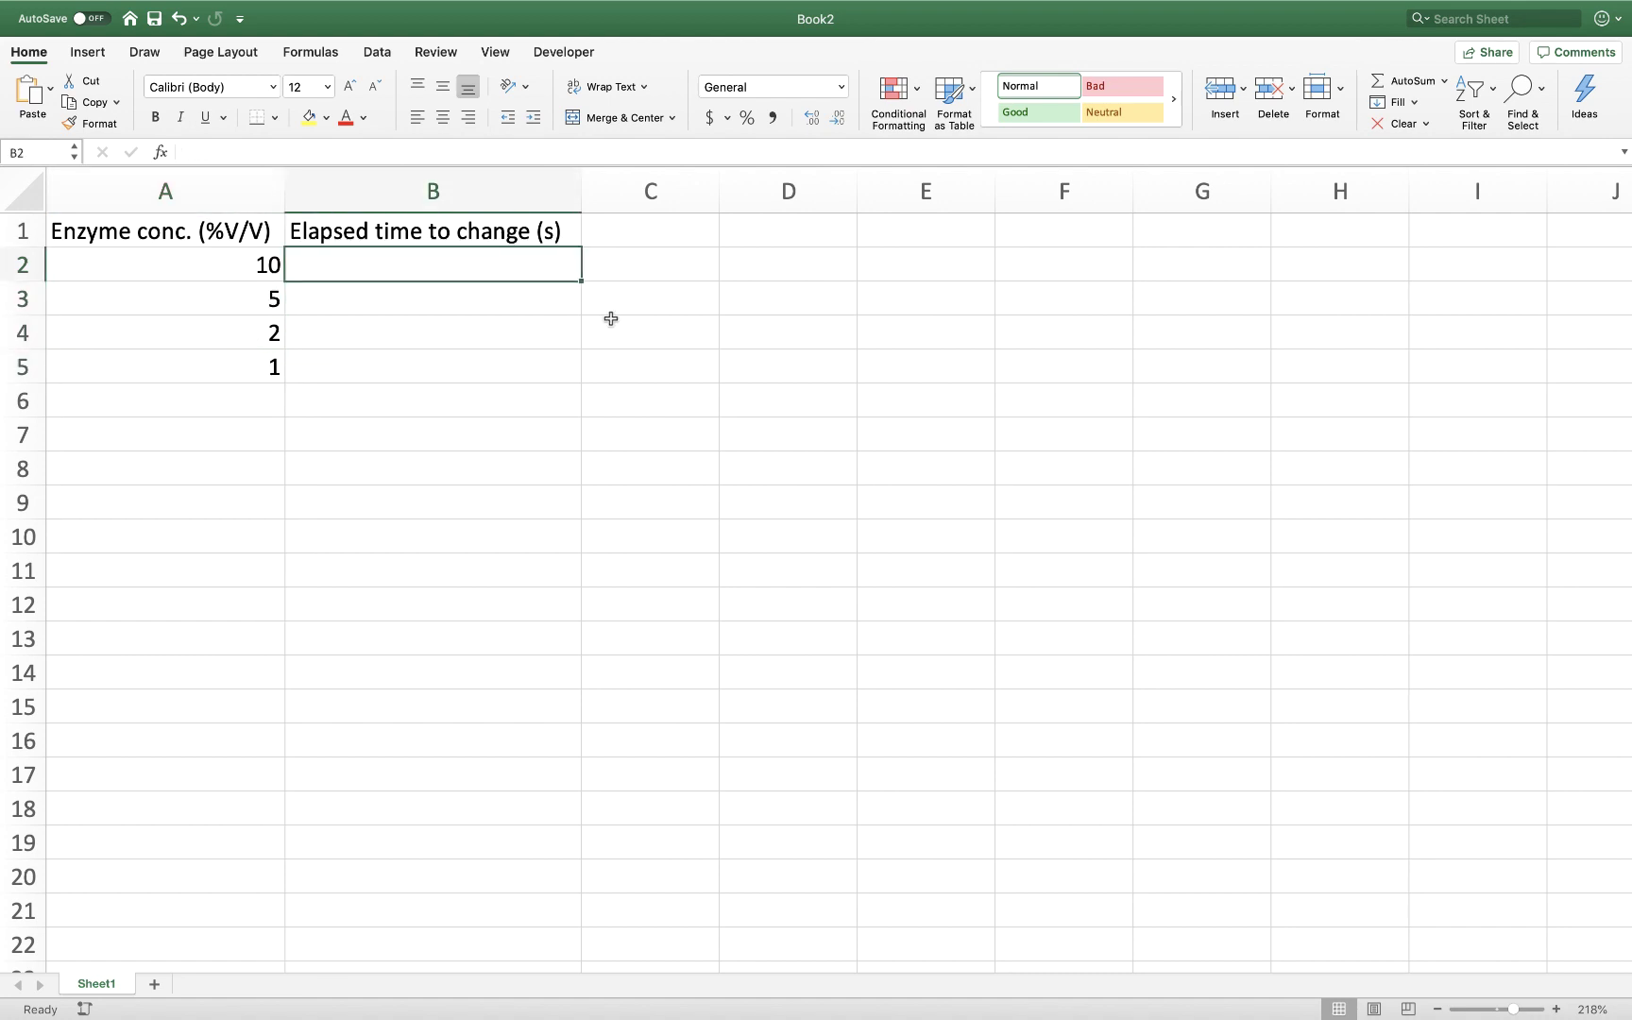
type("35")
key("Return")
type("135")
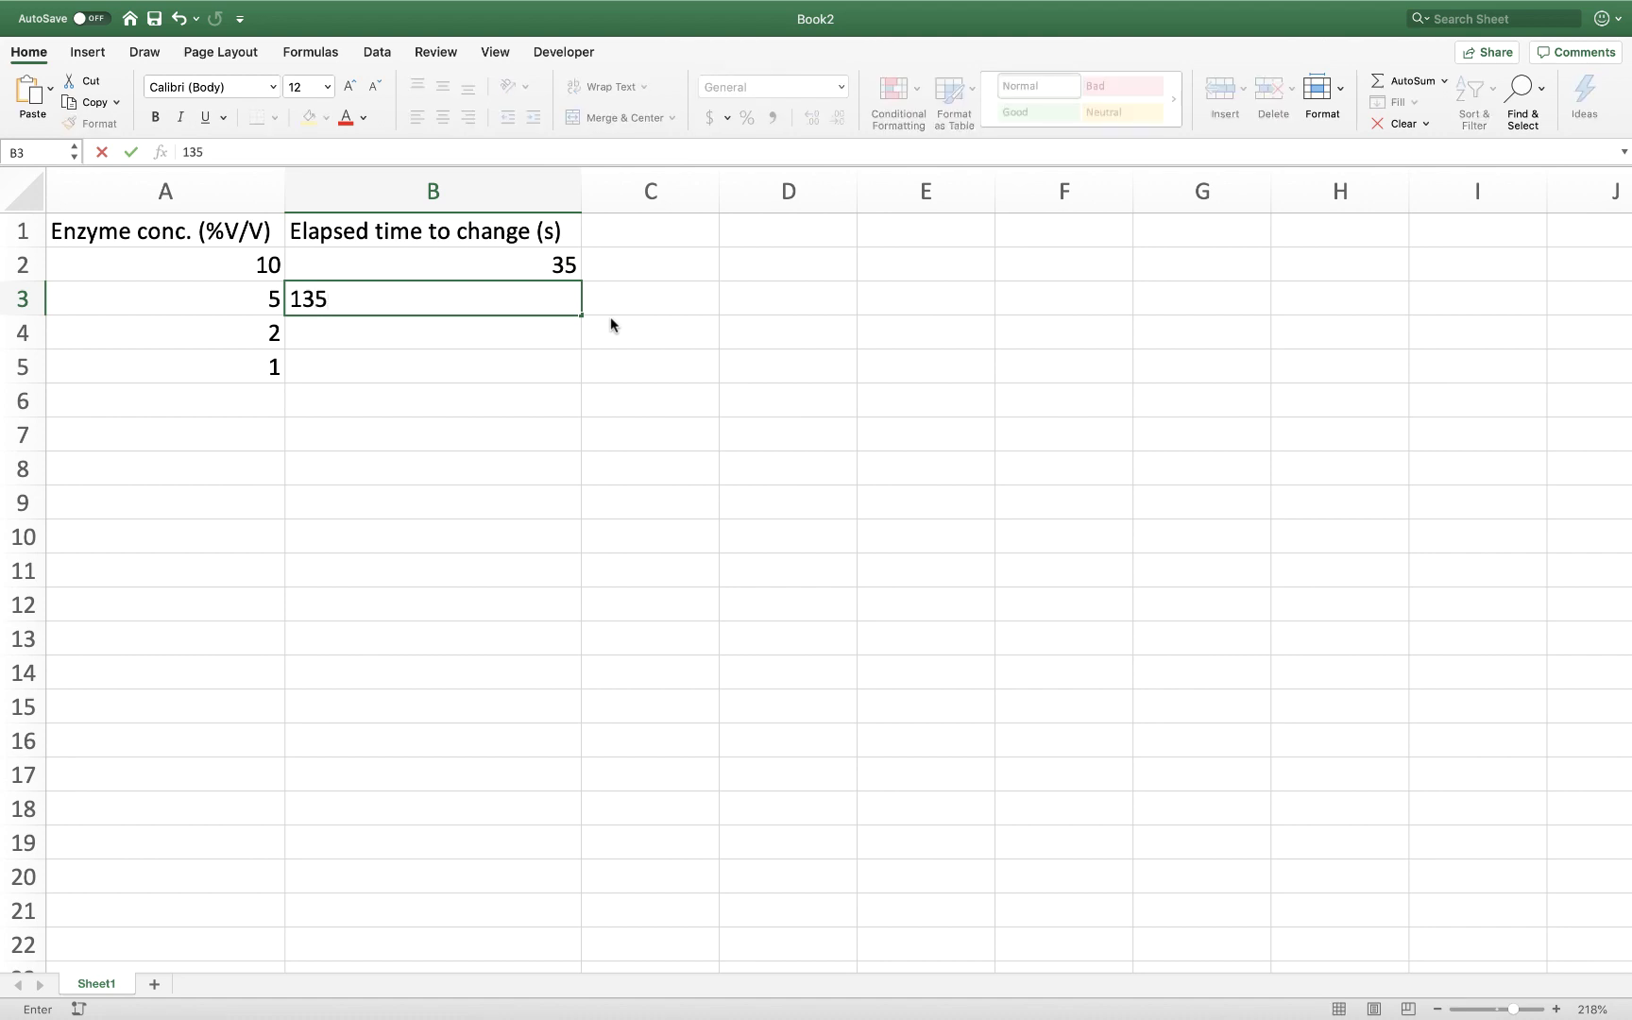
key("Return")
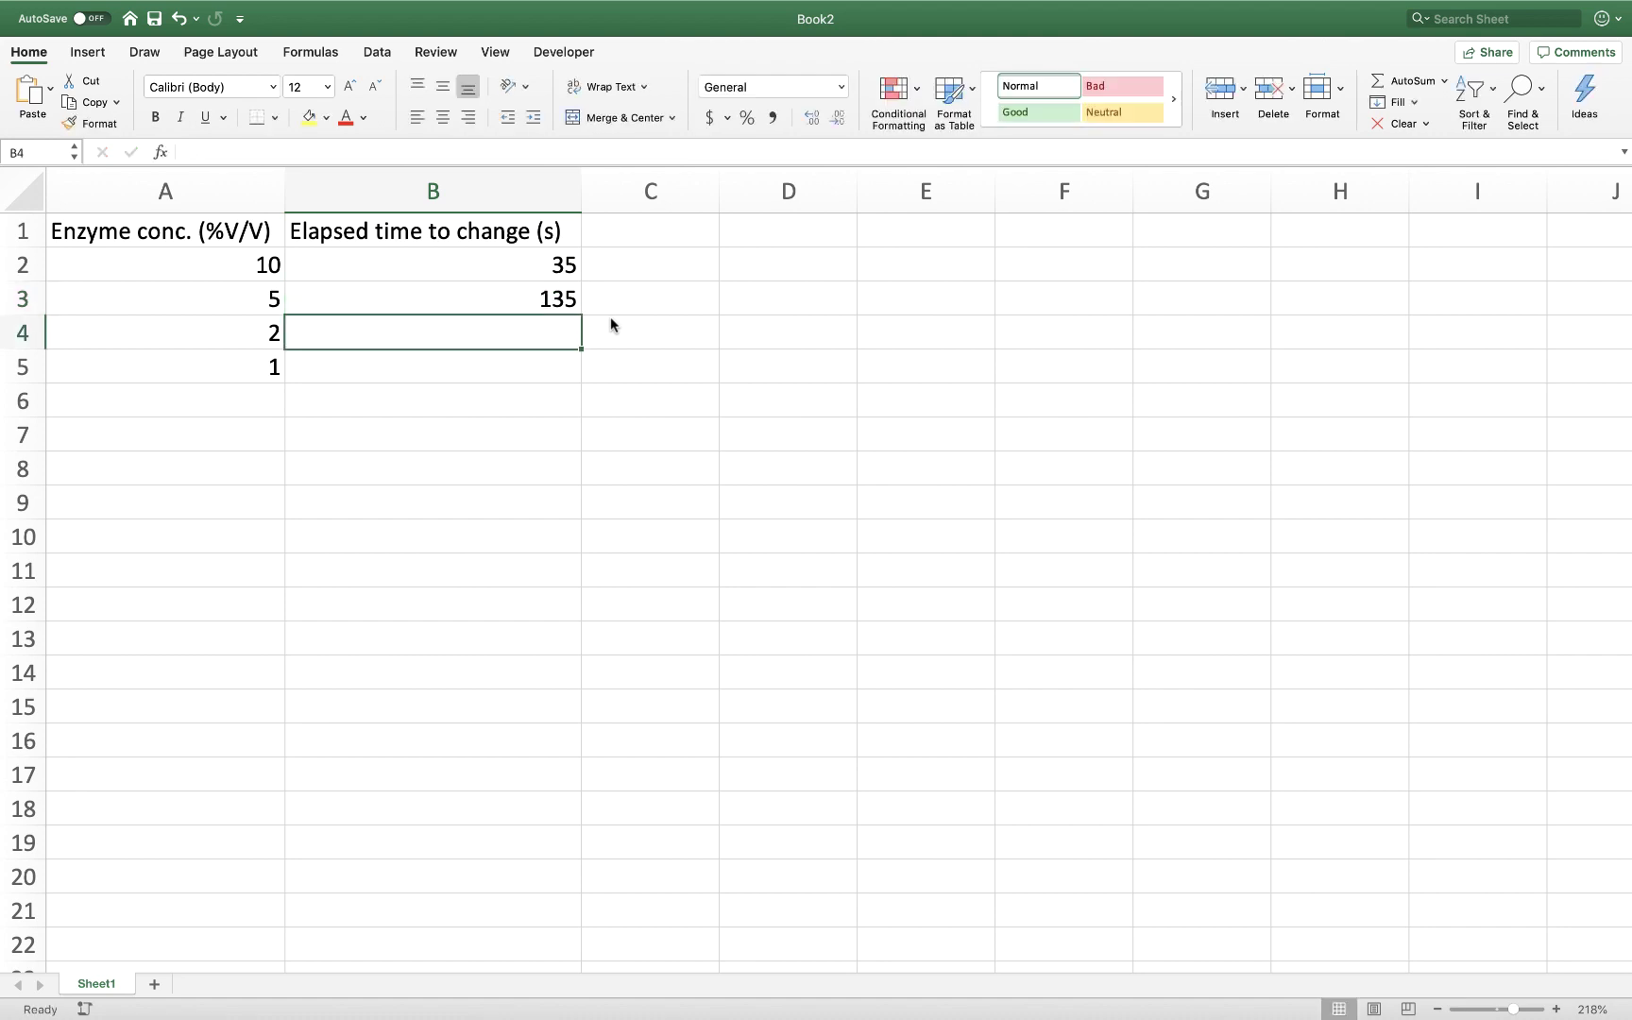
type("360")
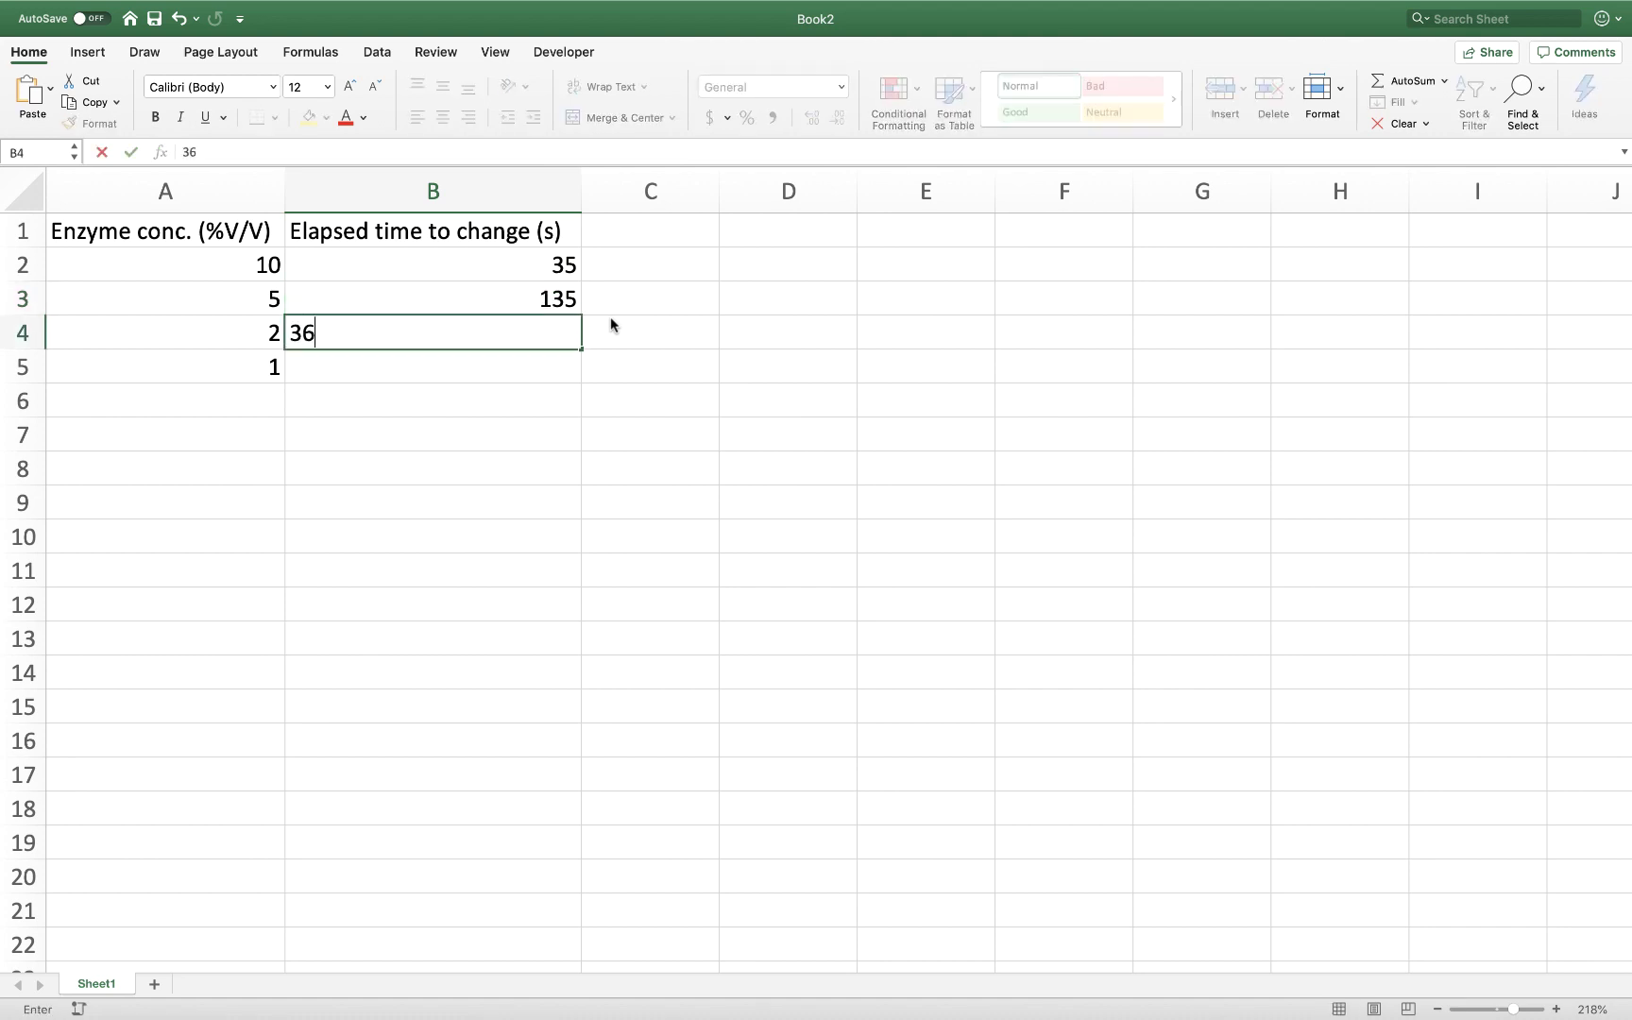
key("Return")
type("720")
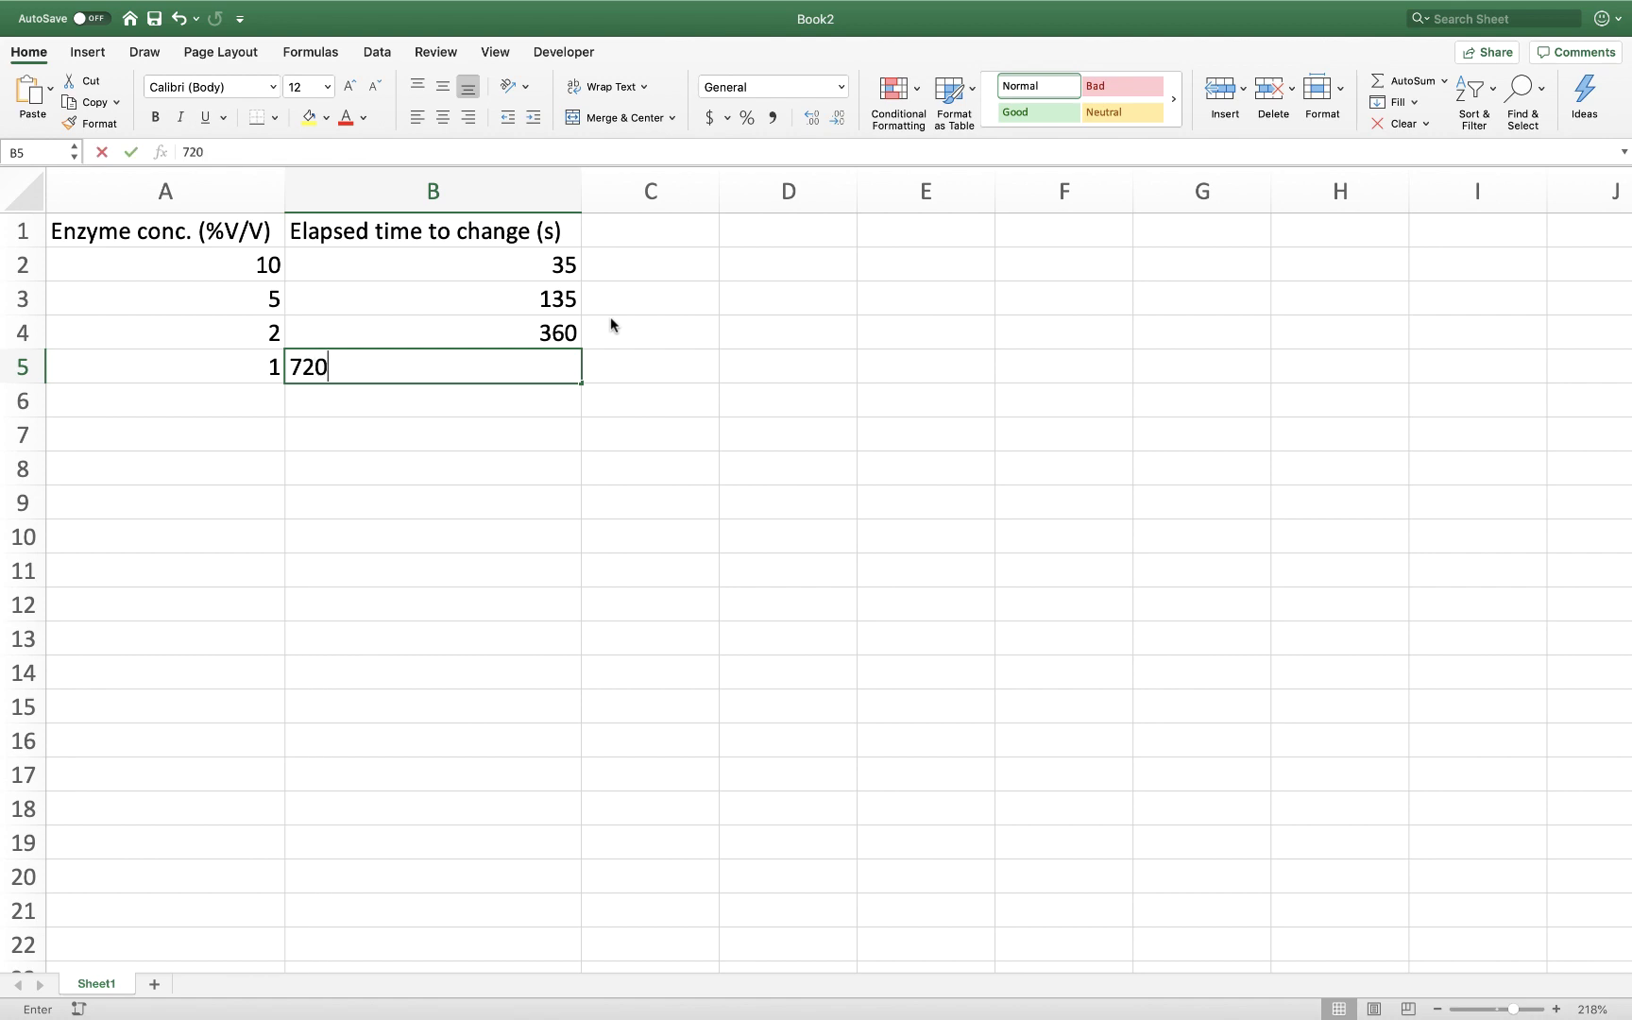
key("Return")
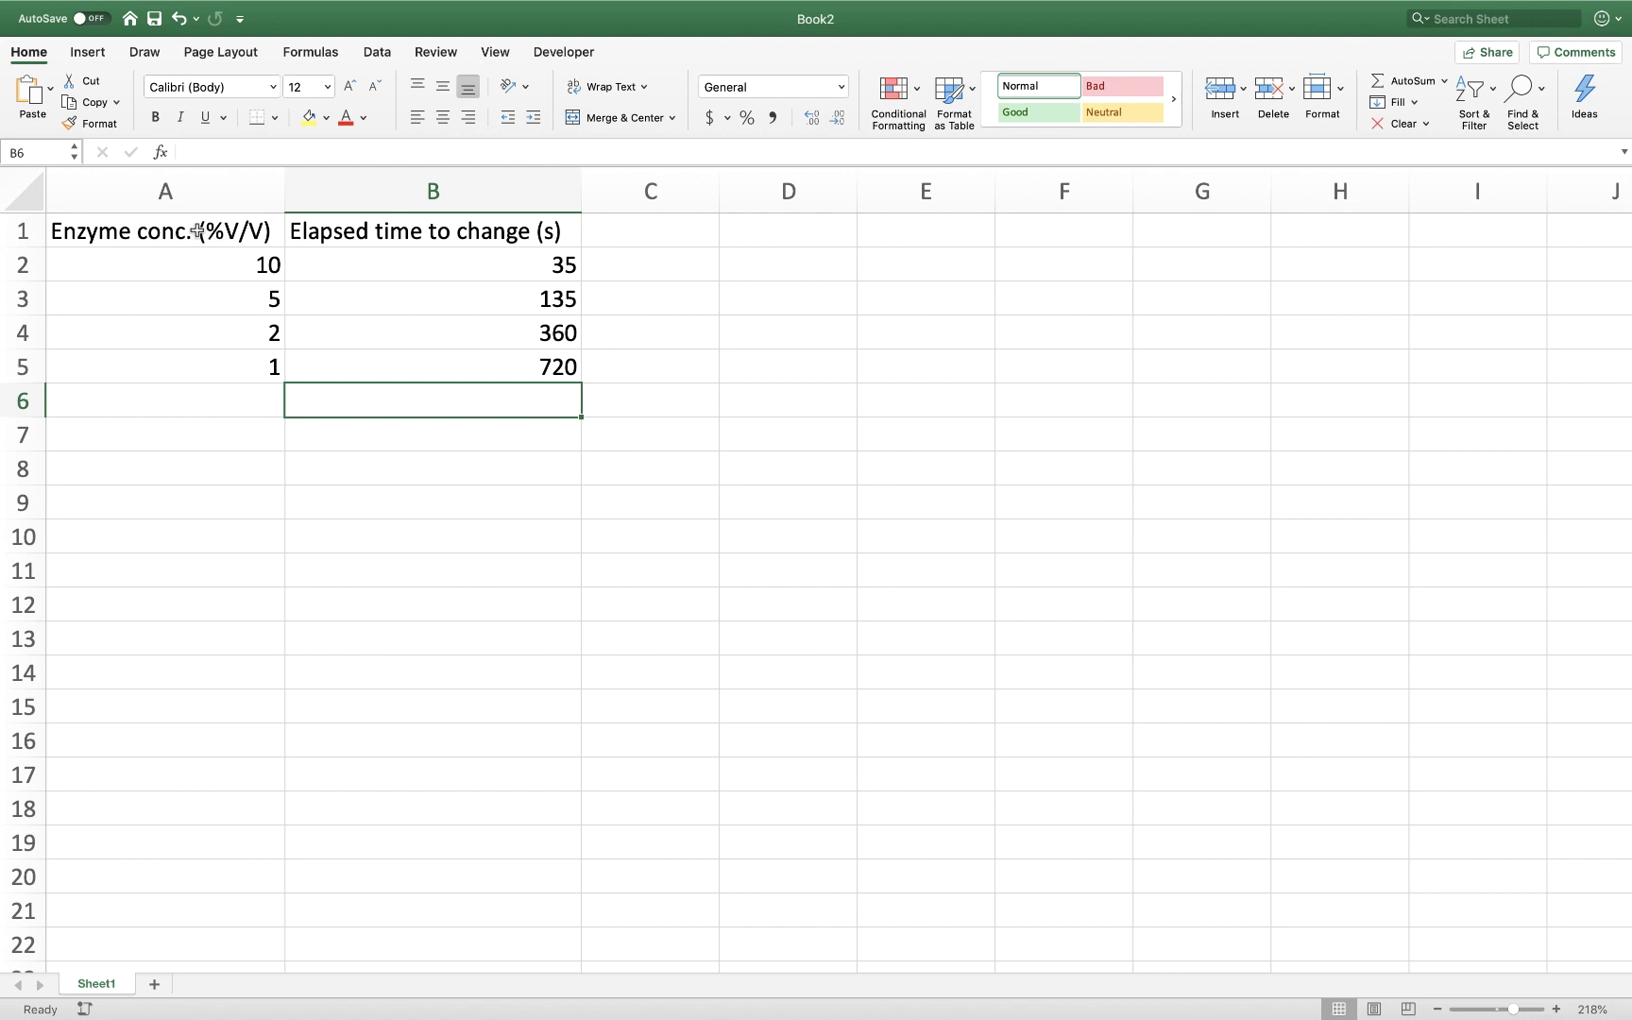
Insert a smooth-line scatter chart with markers from A1:B5 and place it to the right of the data.
left_click_drag(196, 230, 422, 361)
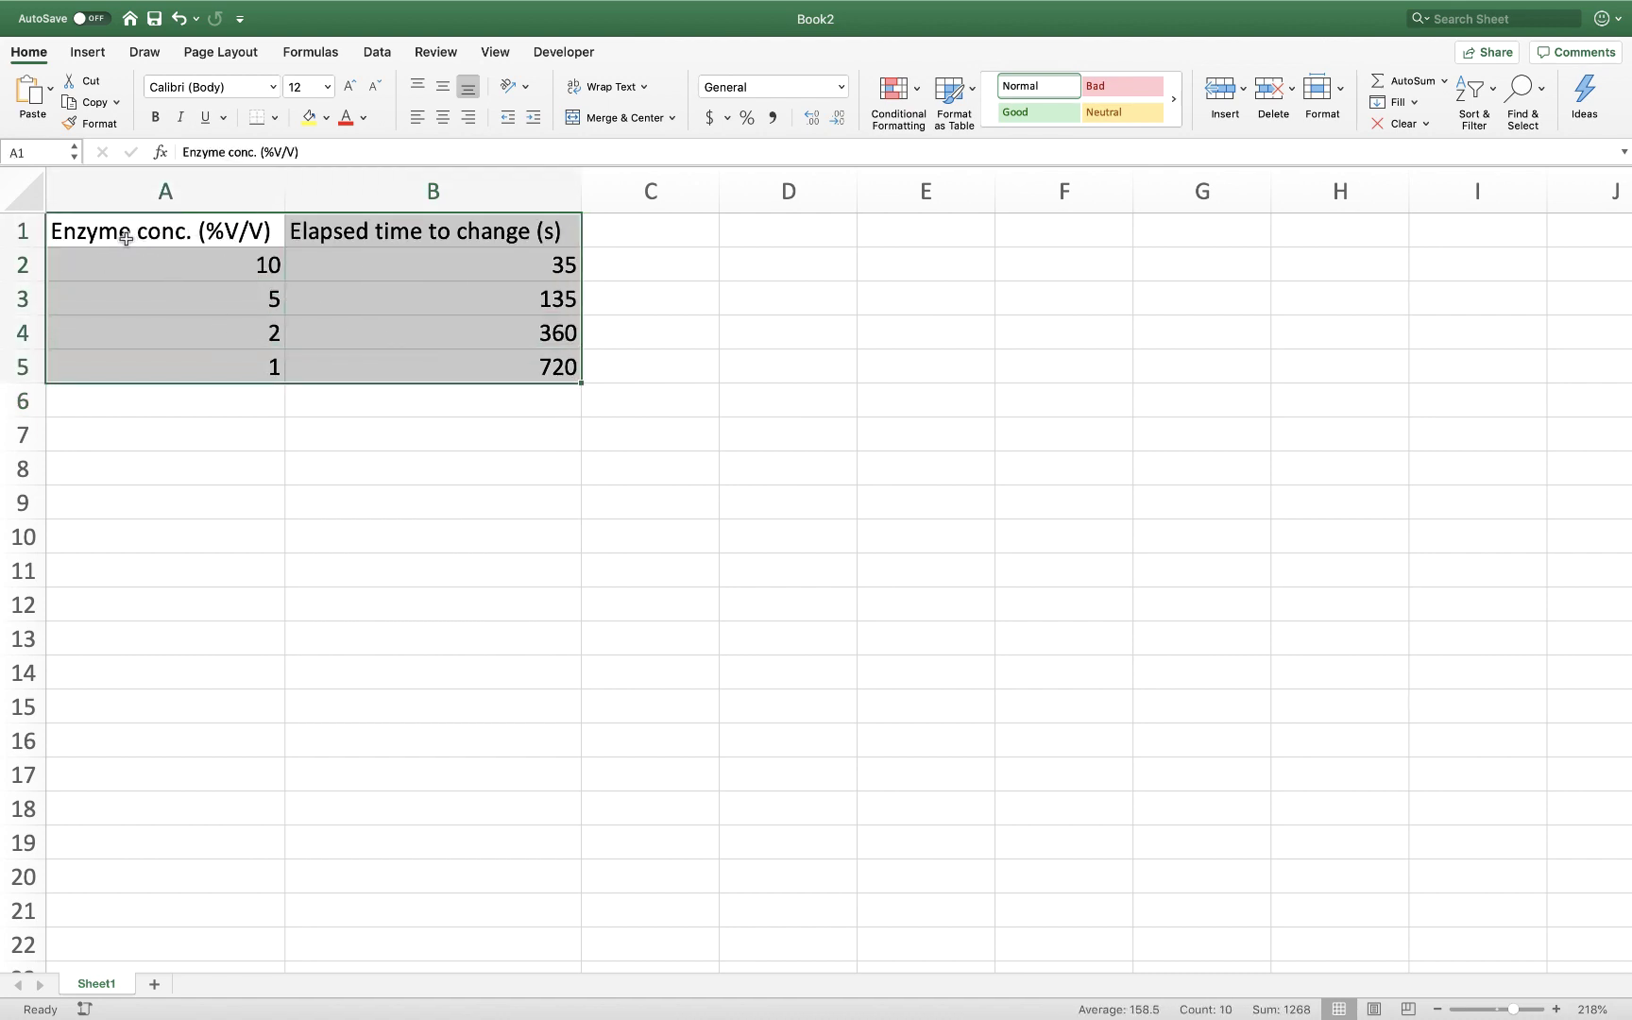
left_click(101, 59)
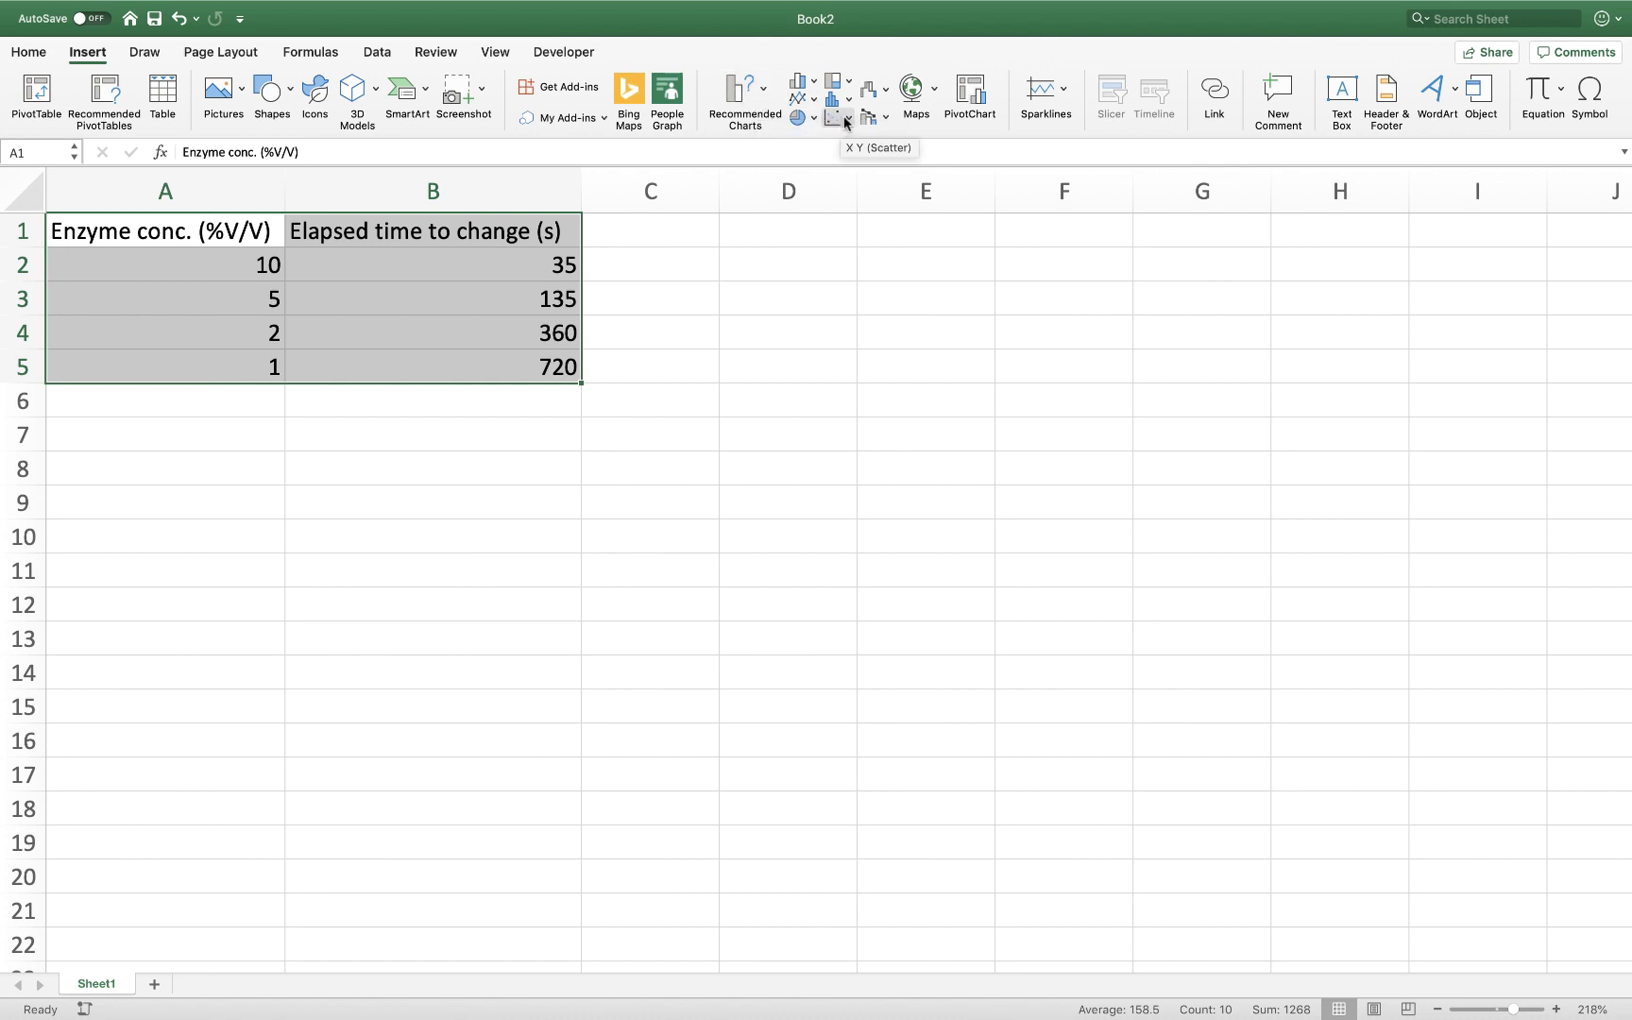
left_click(845, 123)
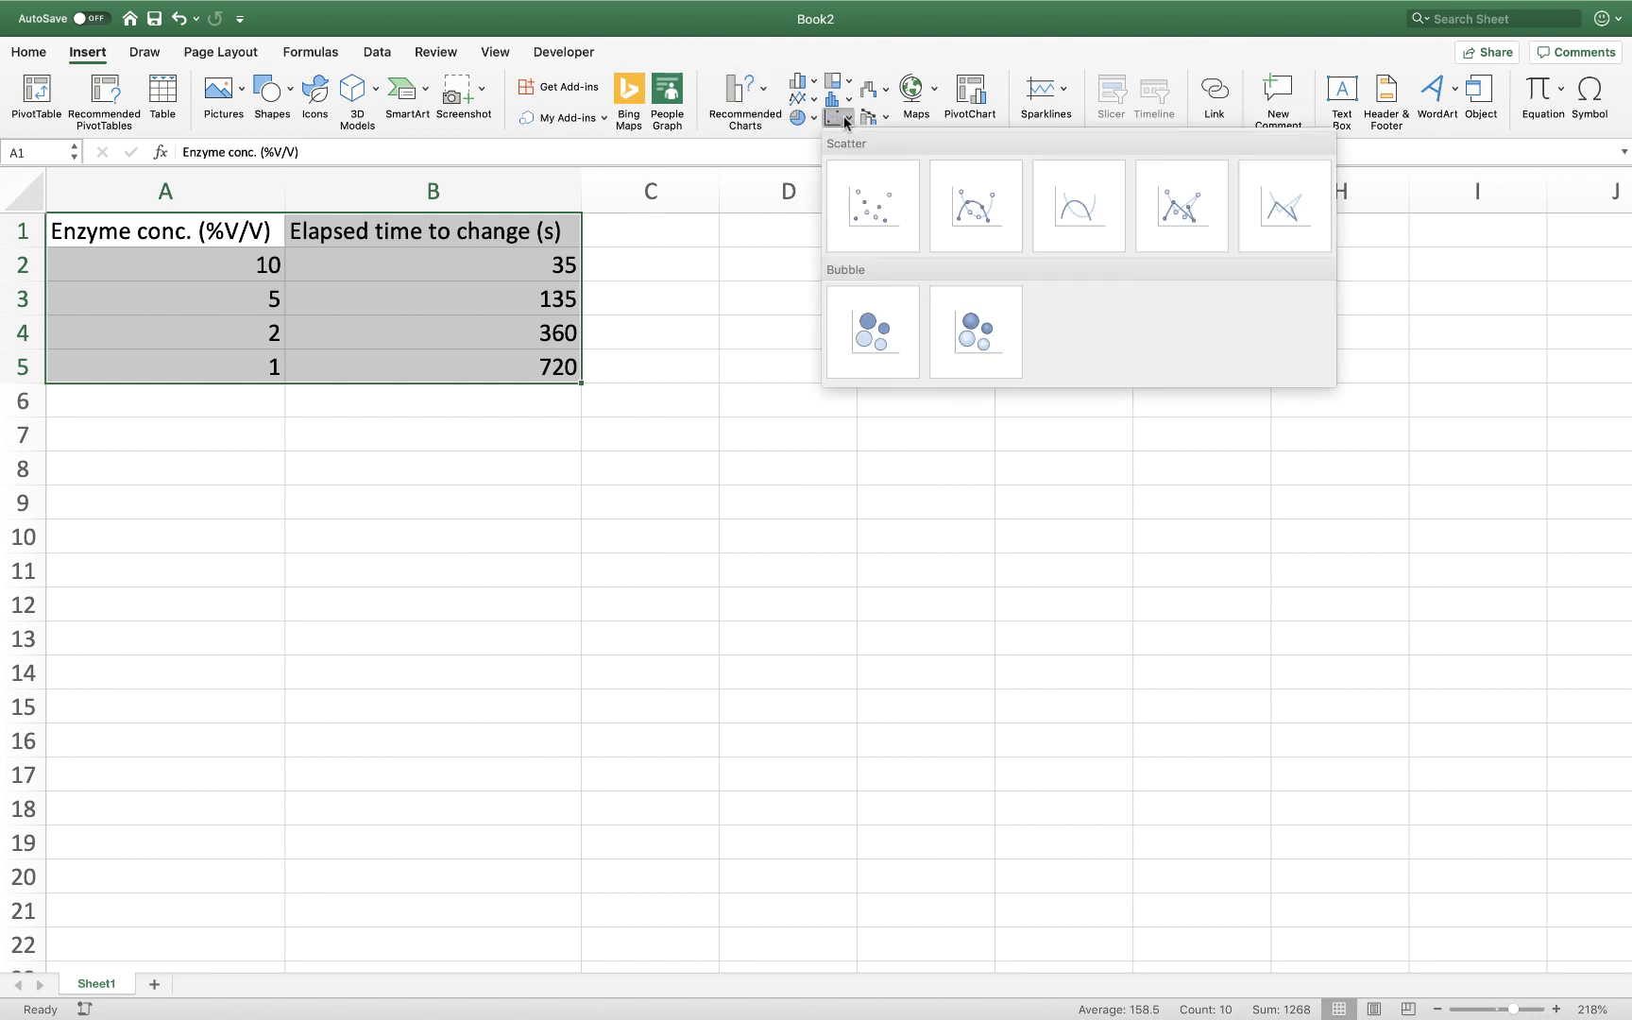
left_click(971, 204)
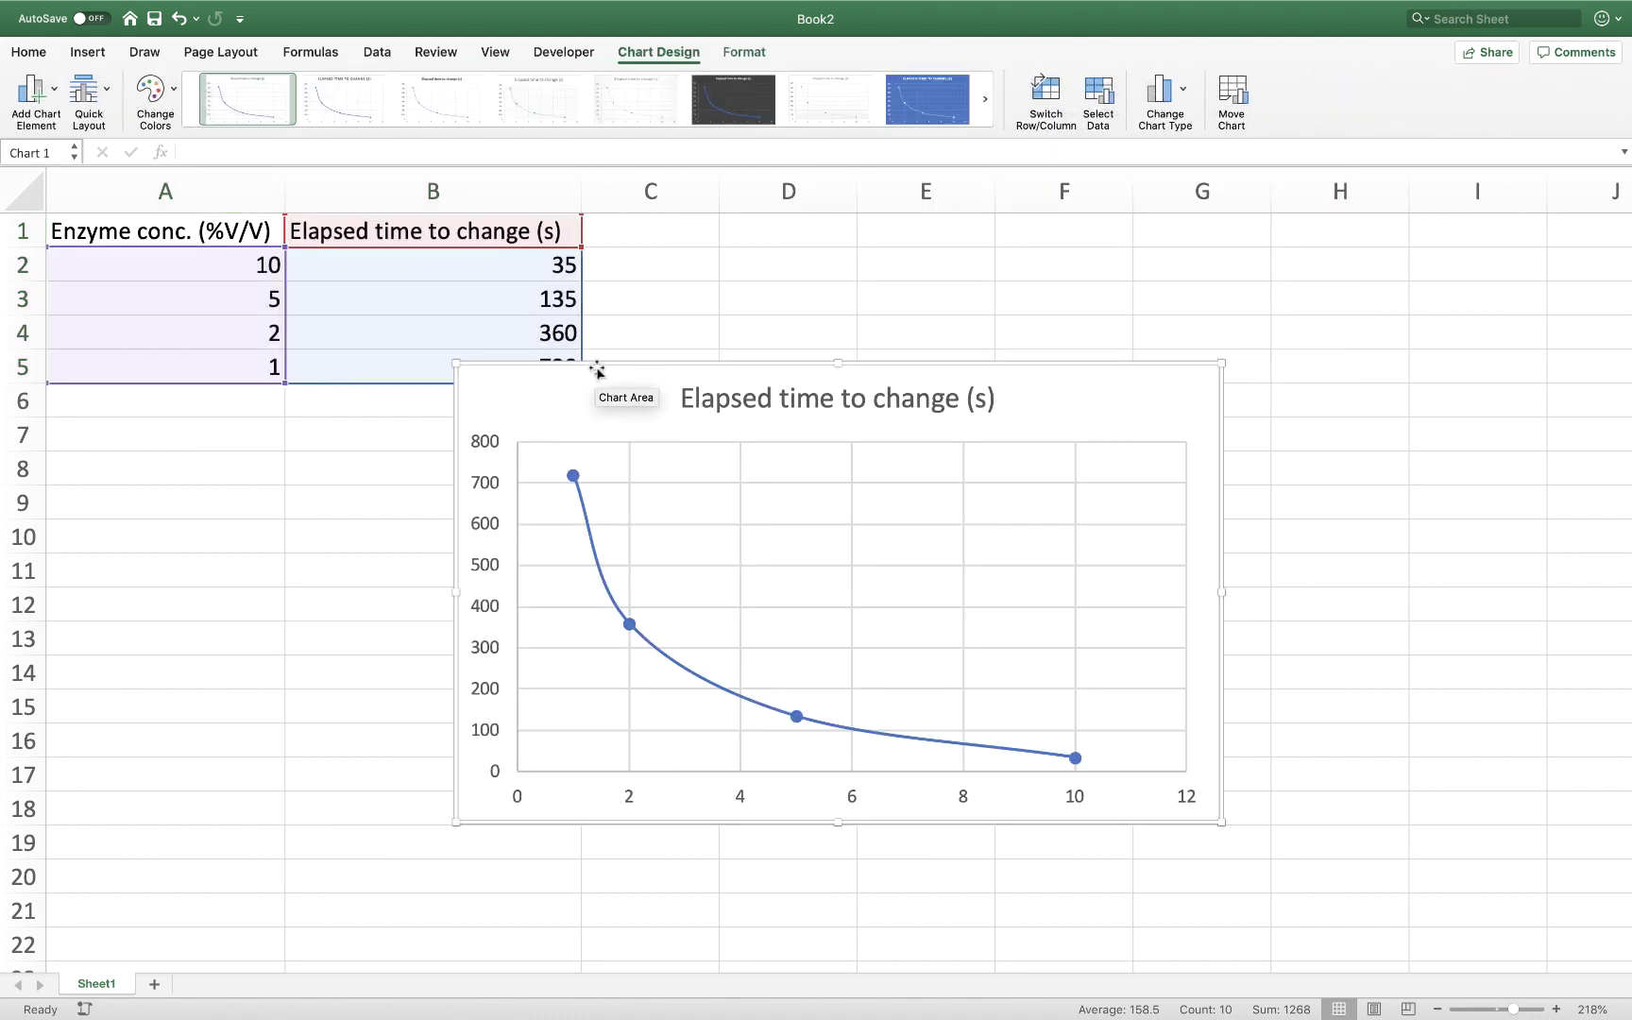
left_click_drag(595, 373, 778, 294)
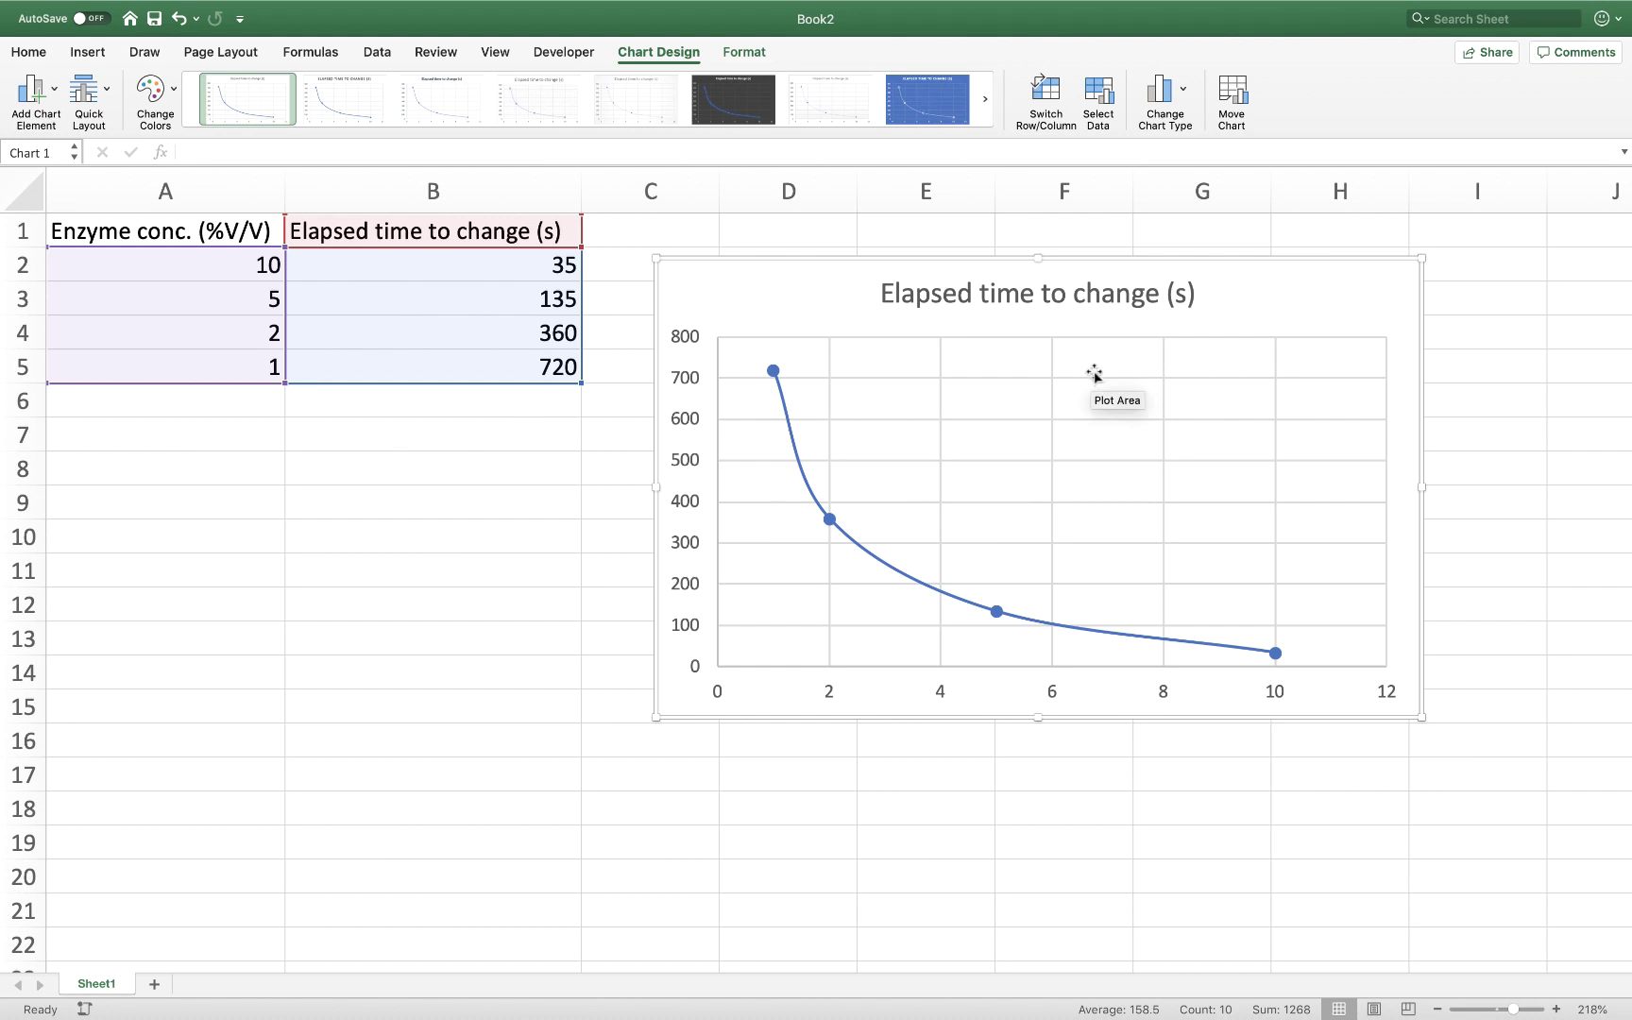
Delete the chart title from the scatter chart.
left_click(937, 297)
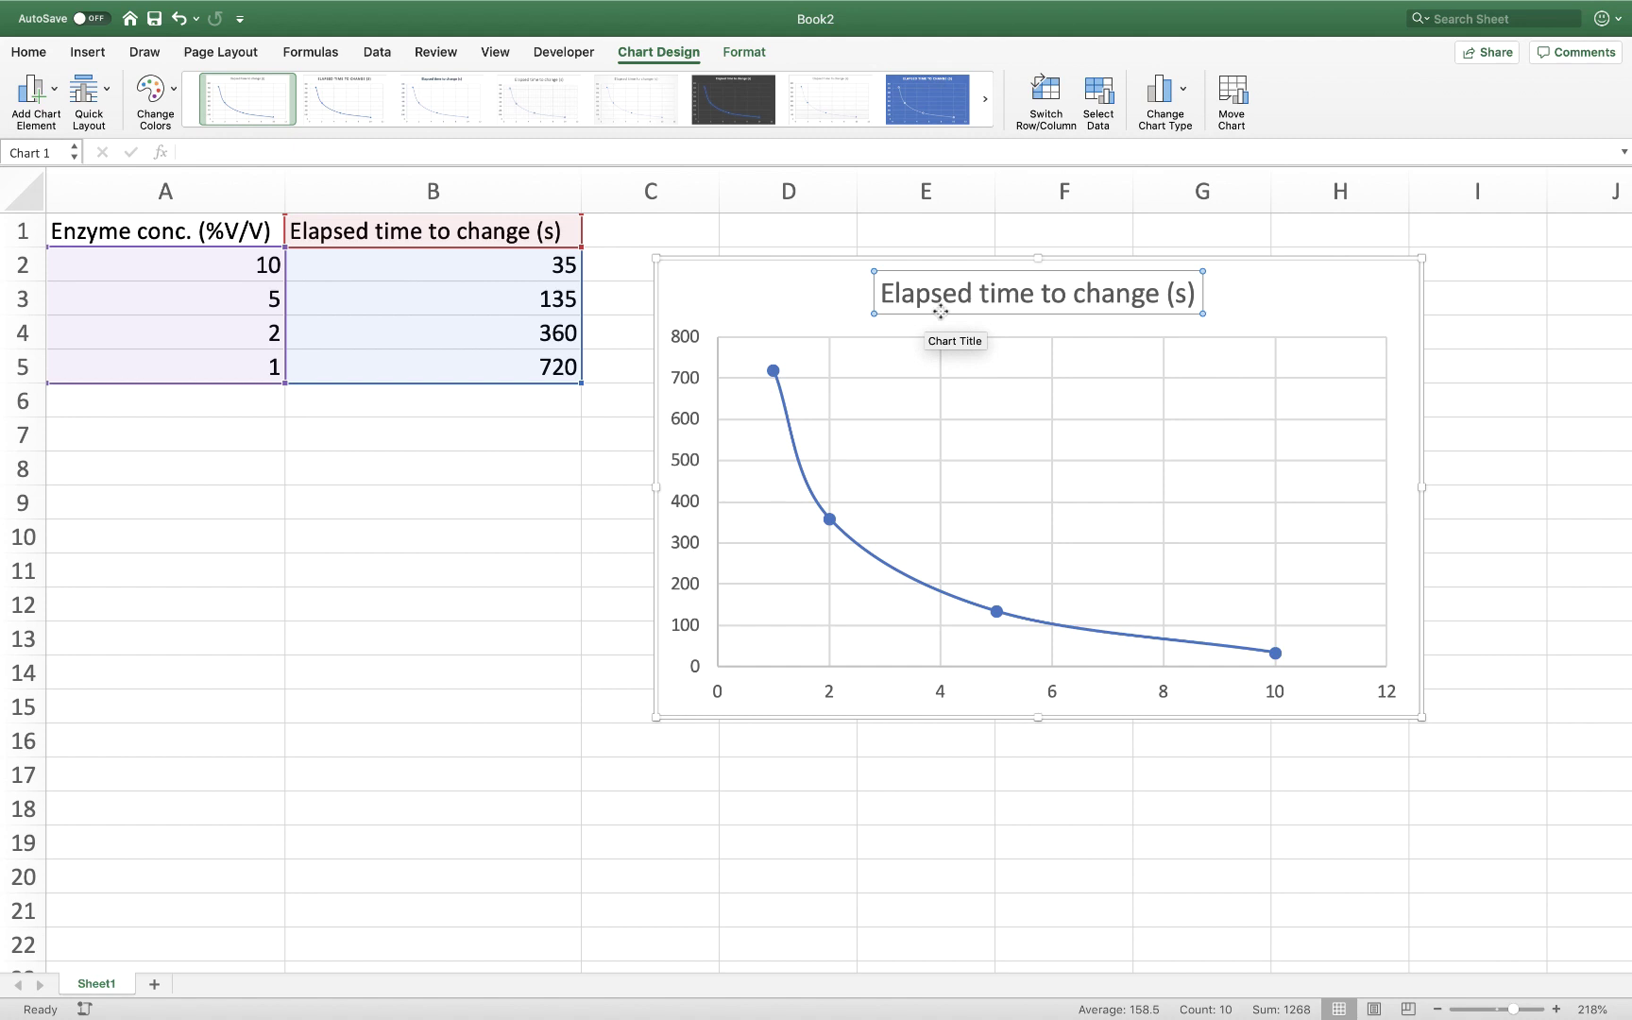
key("BackSpace")
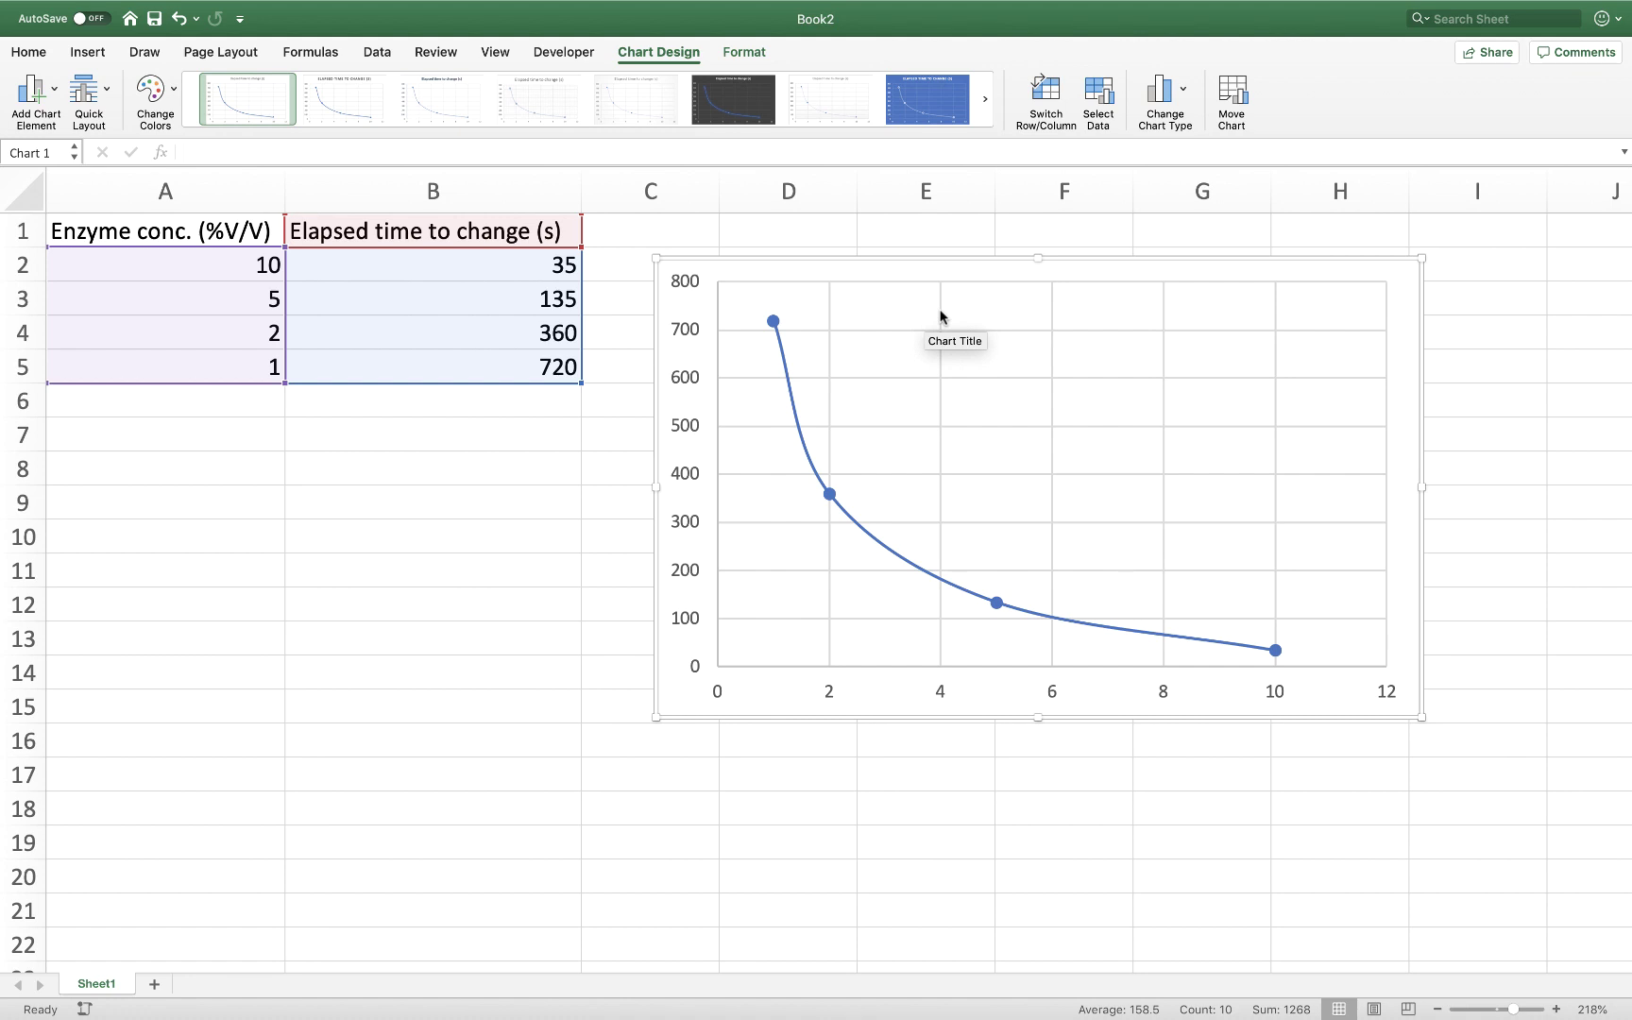
left_click(941, 317)
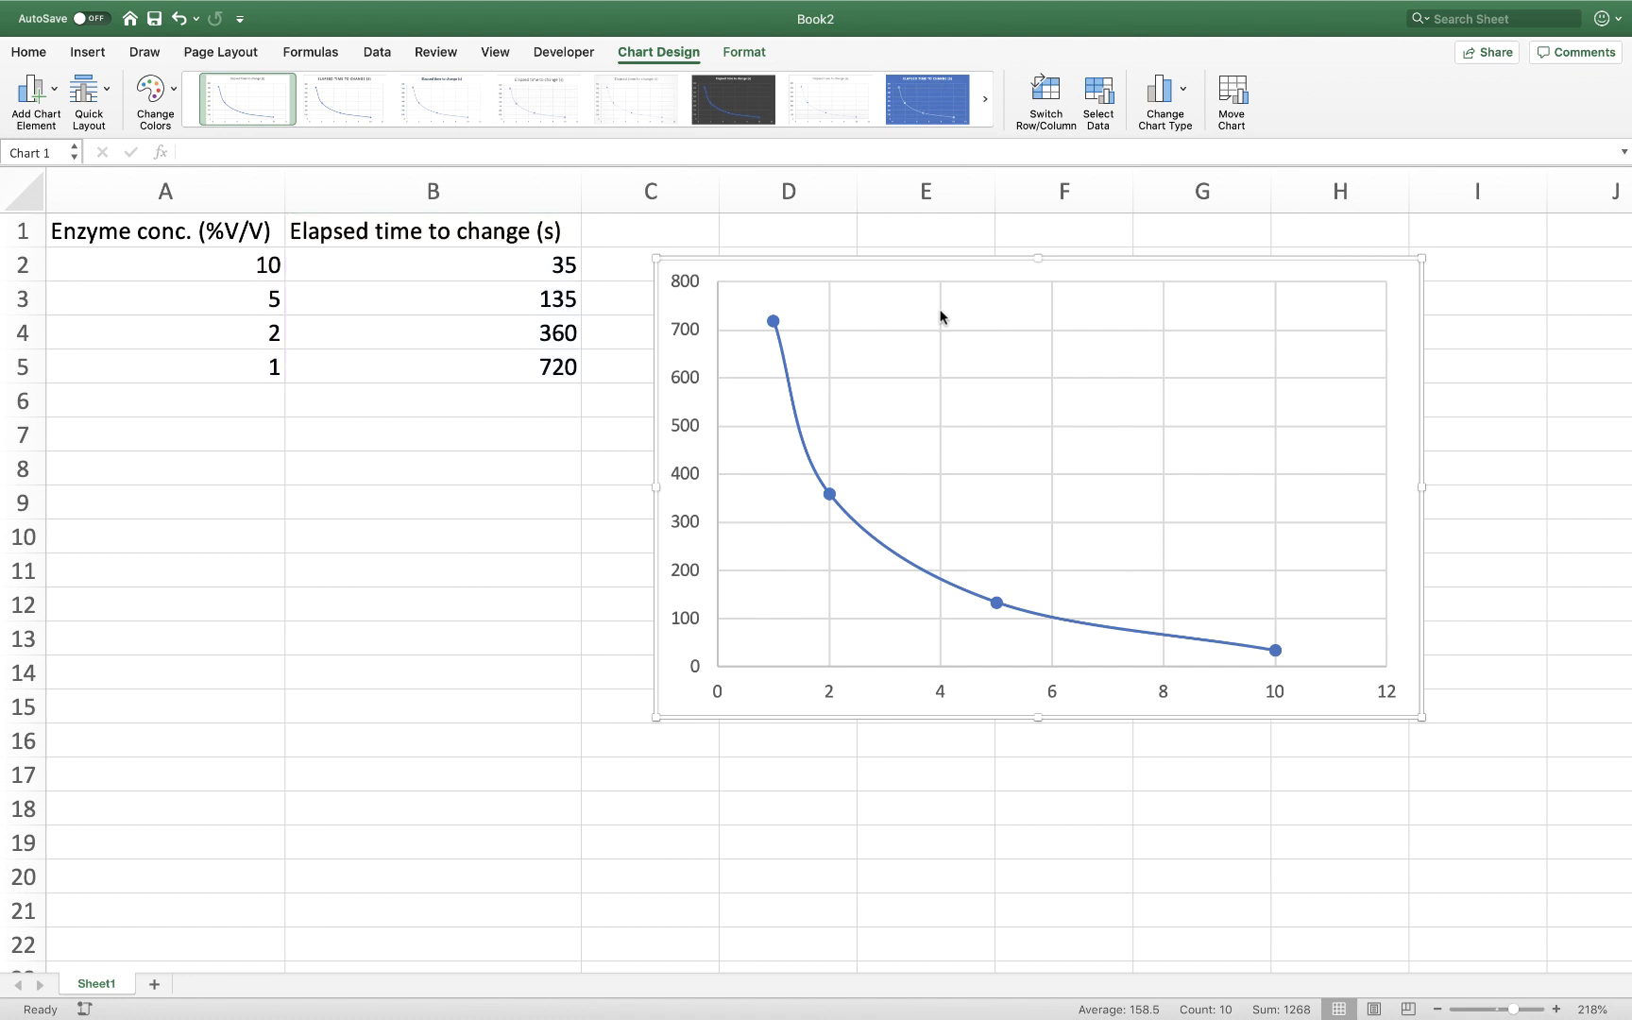
Remove the vertical and horizontal gridlines from the chart's plot area.
left_click(998, 366)
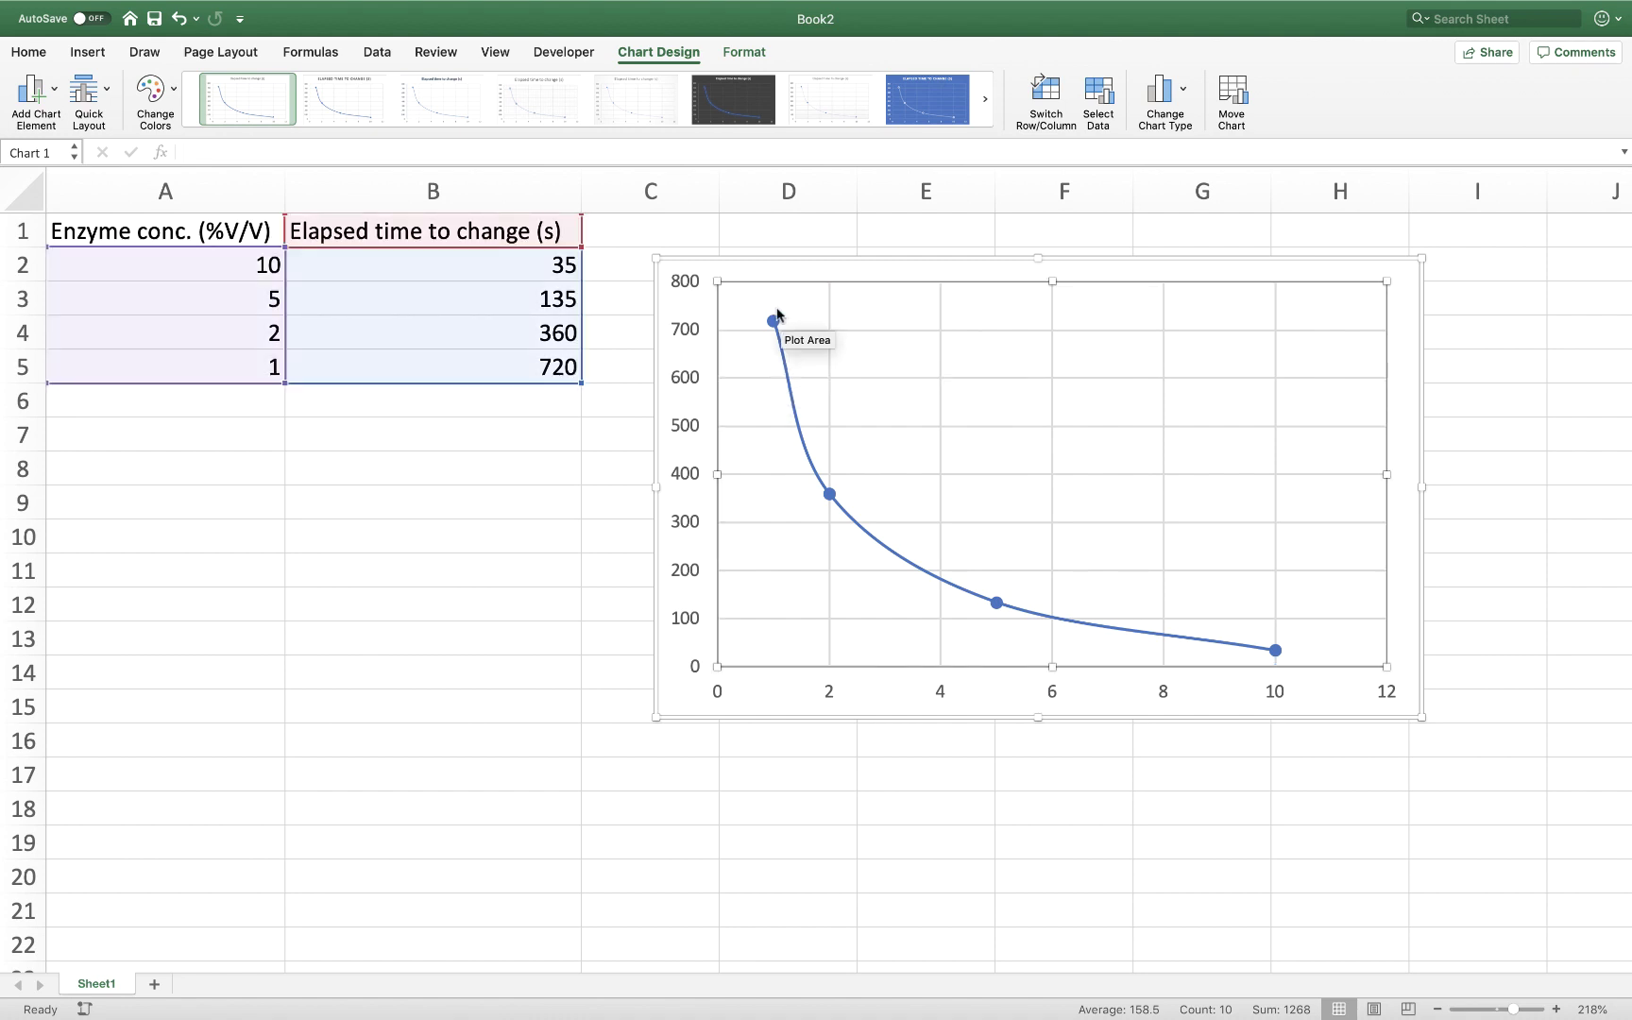
mouse_move(775, 330)
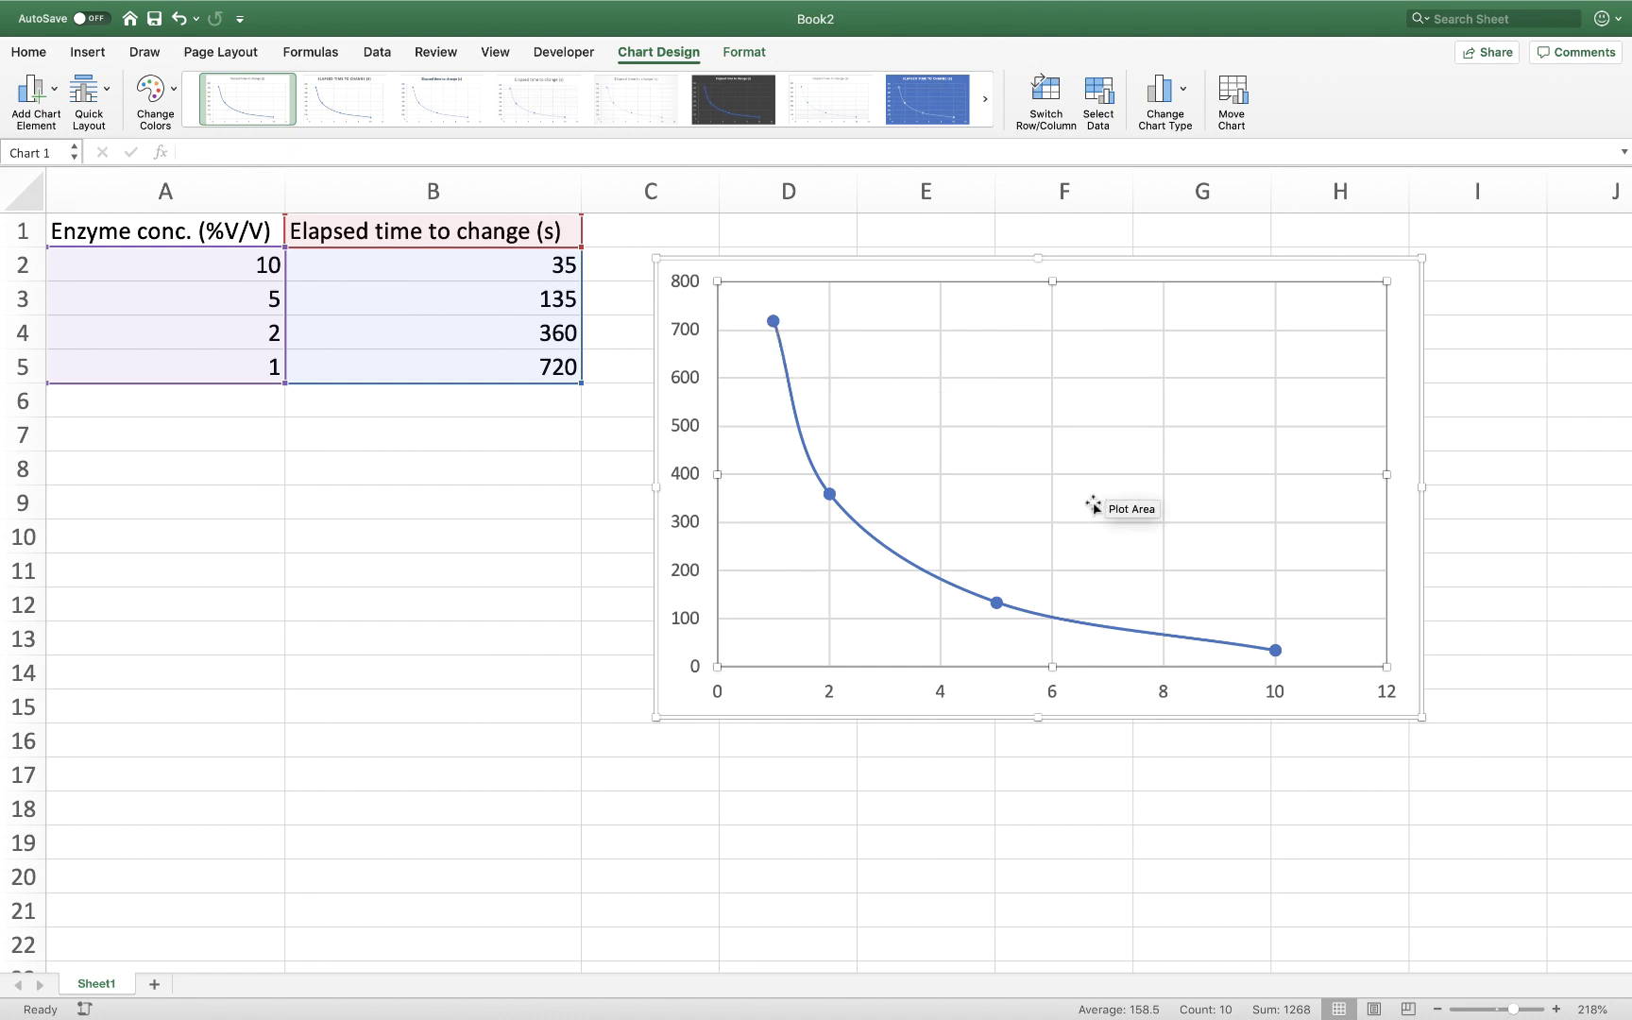
left_click(1054, 398)
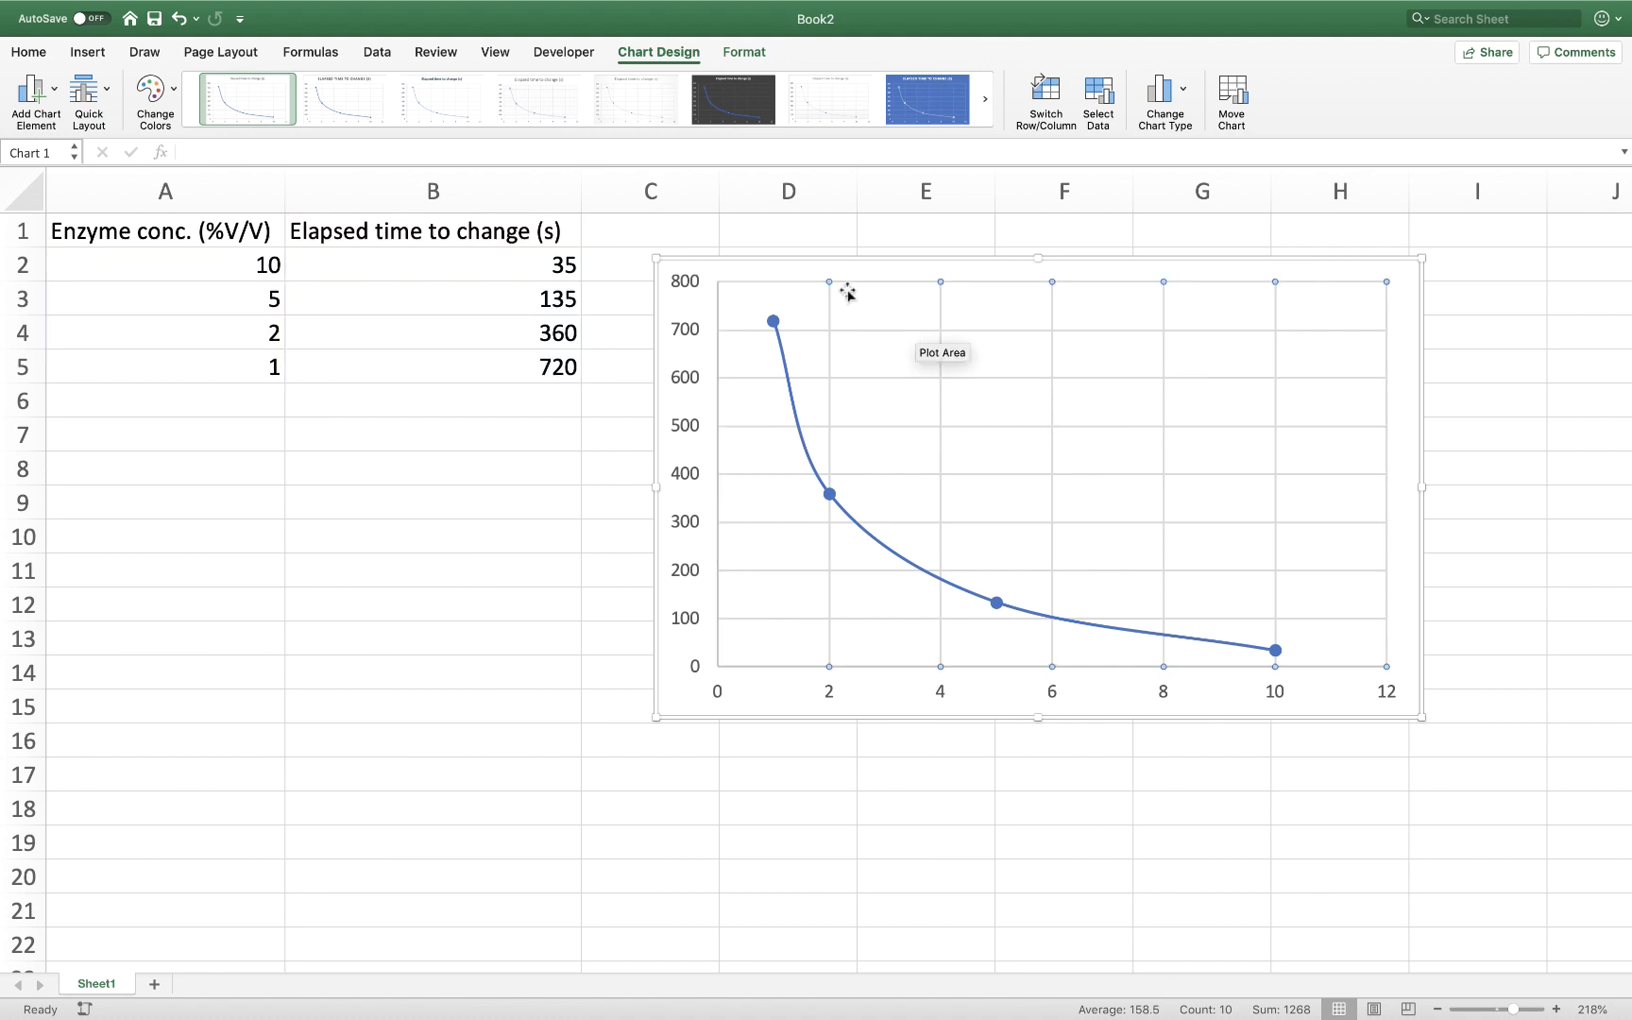
left_click(1207, 376)
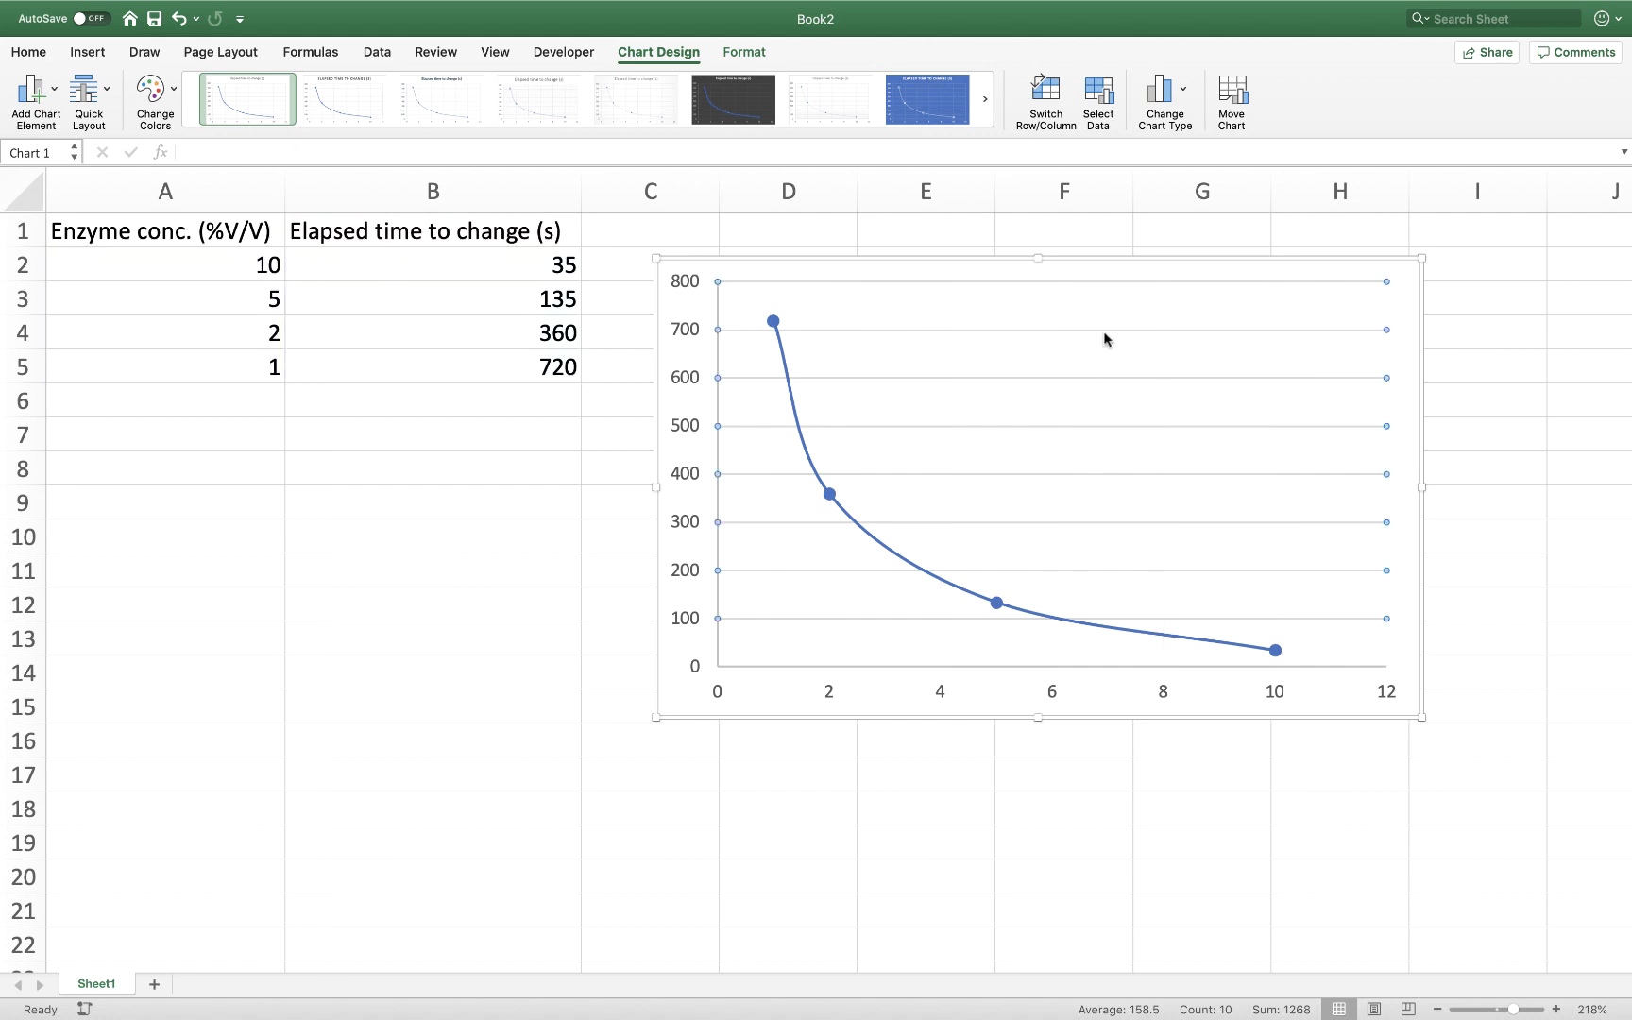
key("Delete")
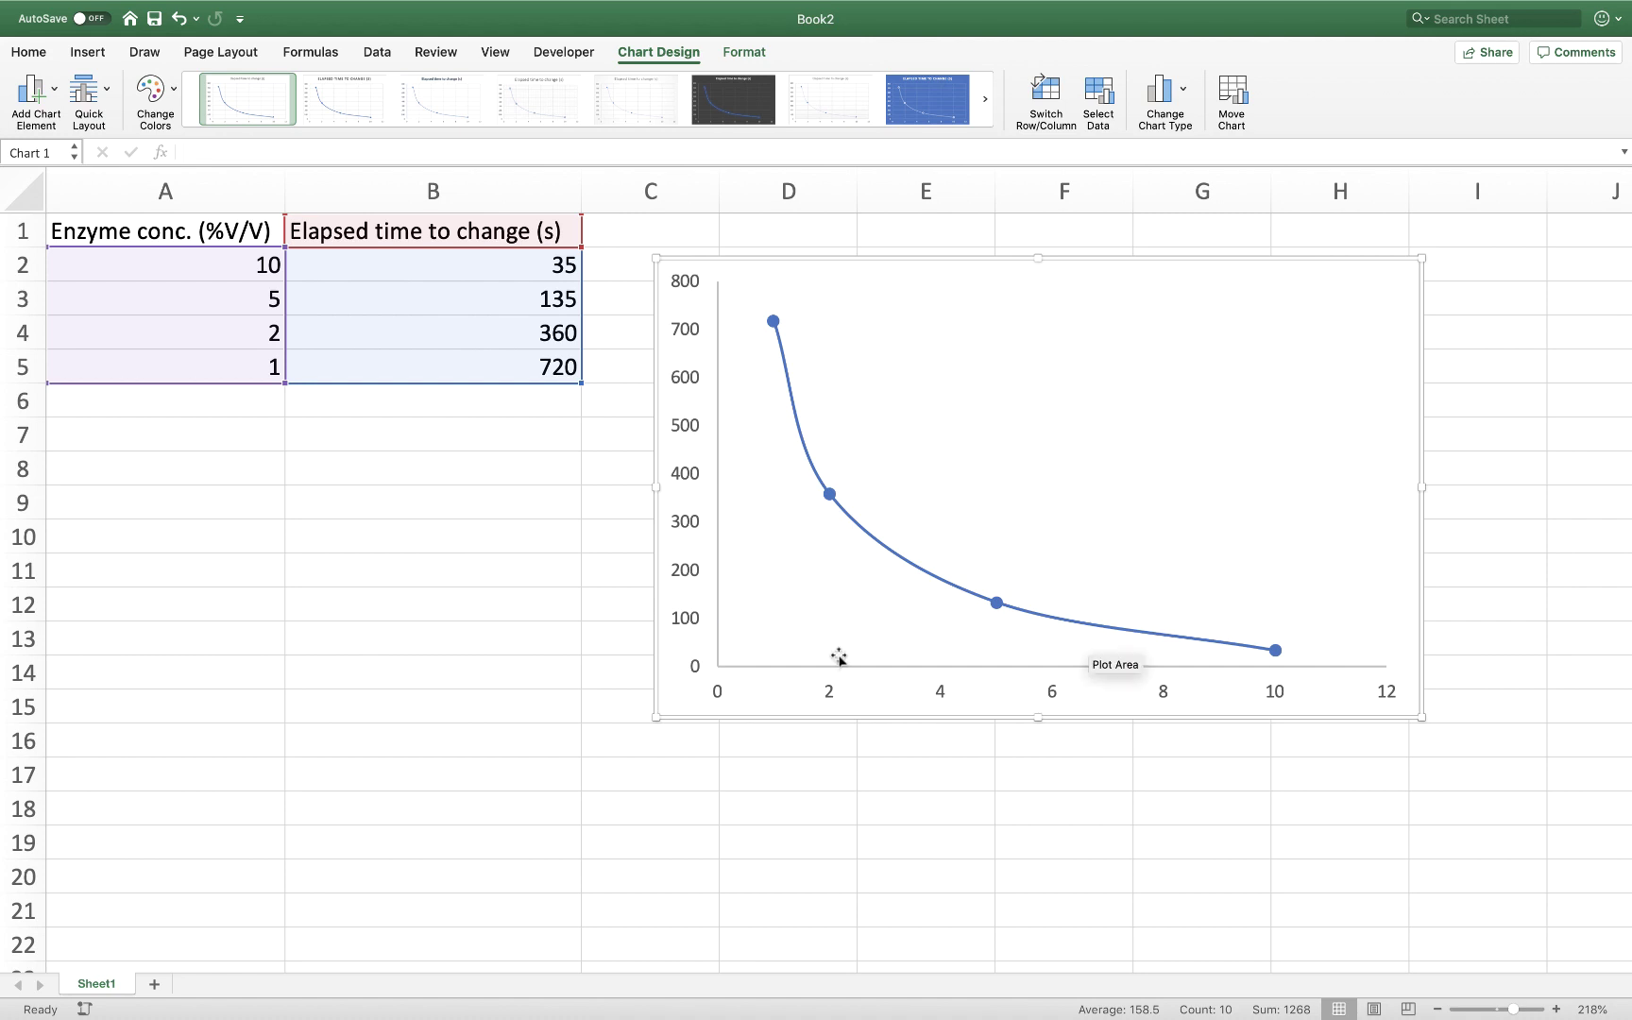
Add a primary horizontal and a primary vertical axis title to the scatter chart.
left_click(28, 108)
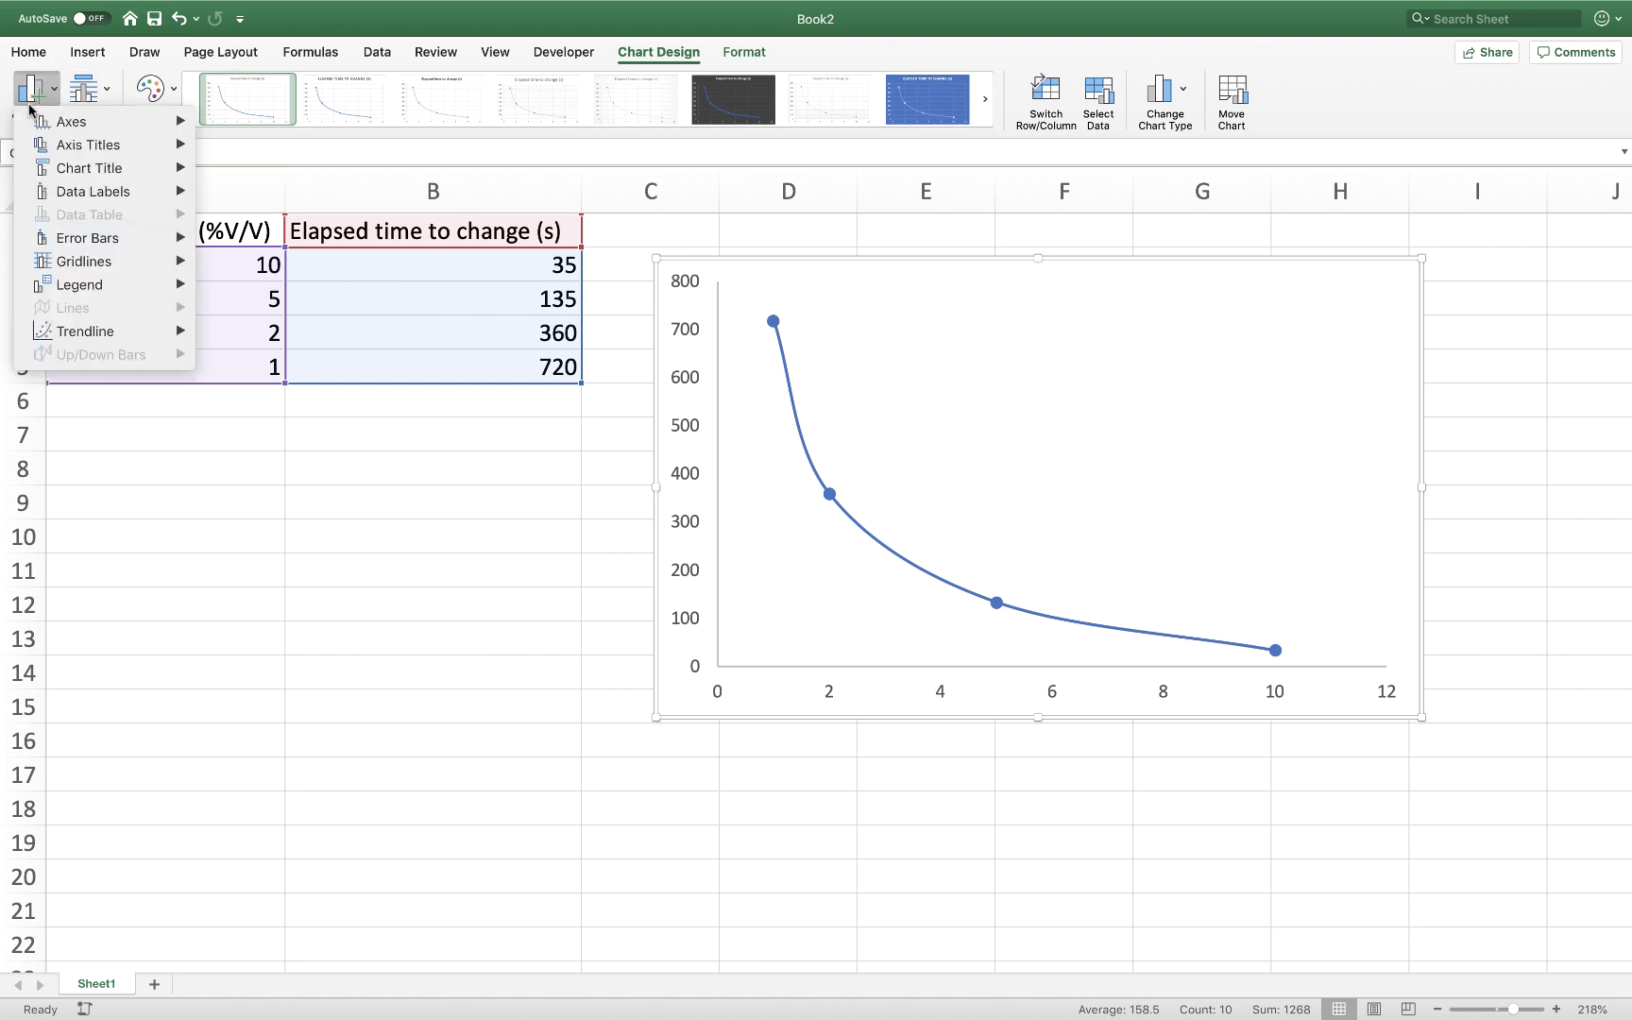
mouse_move(58, 132)
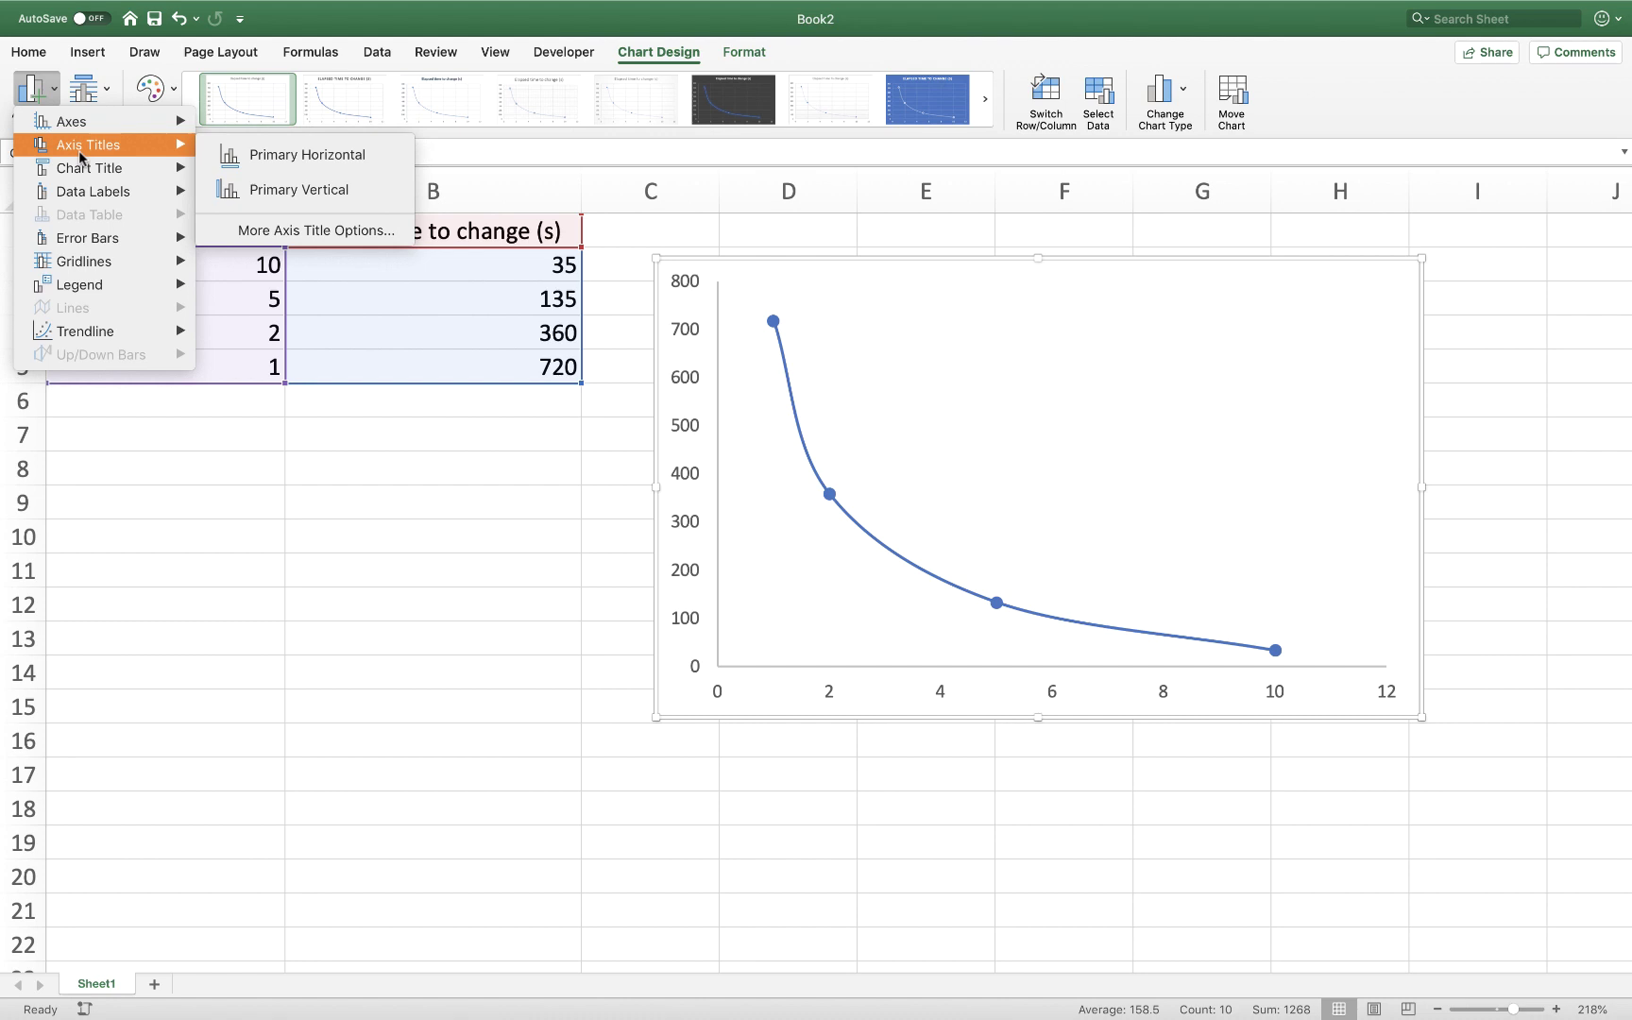
left_click(232, 155)
left_click(38, 92)
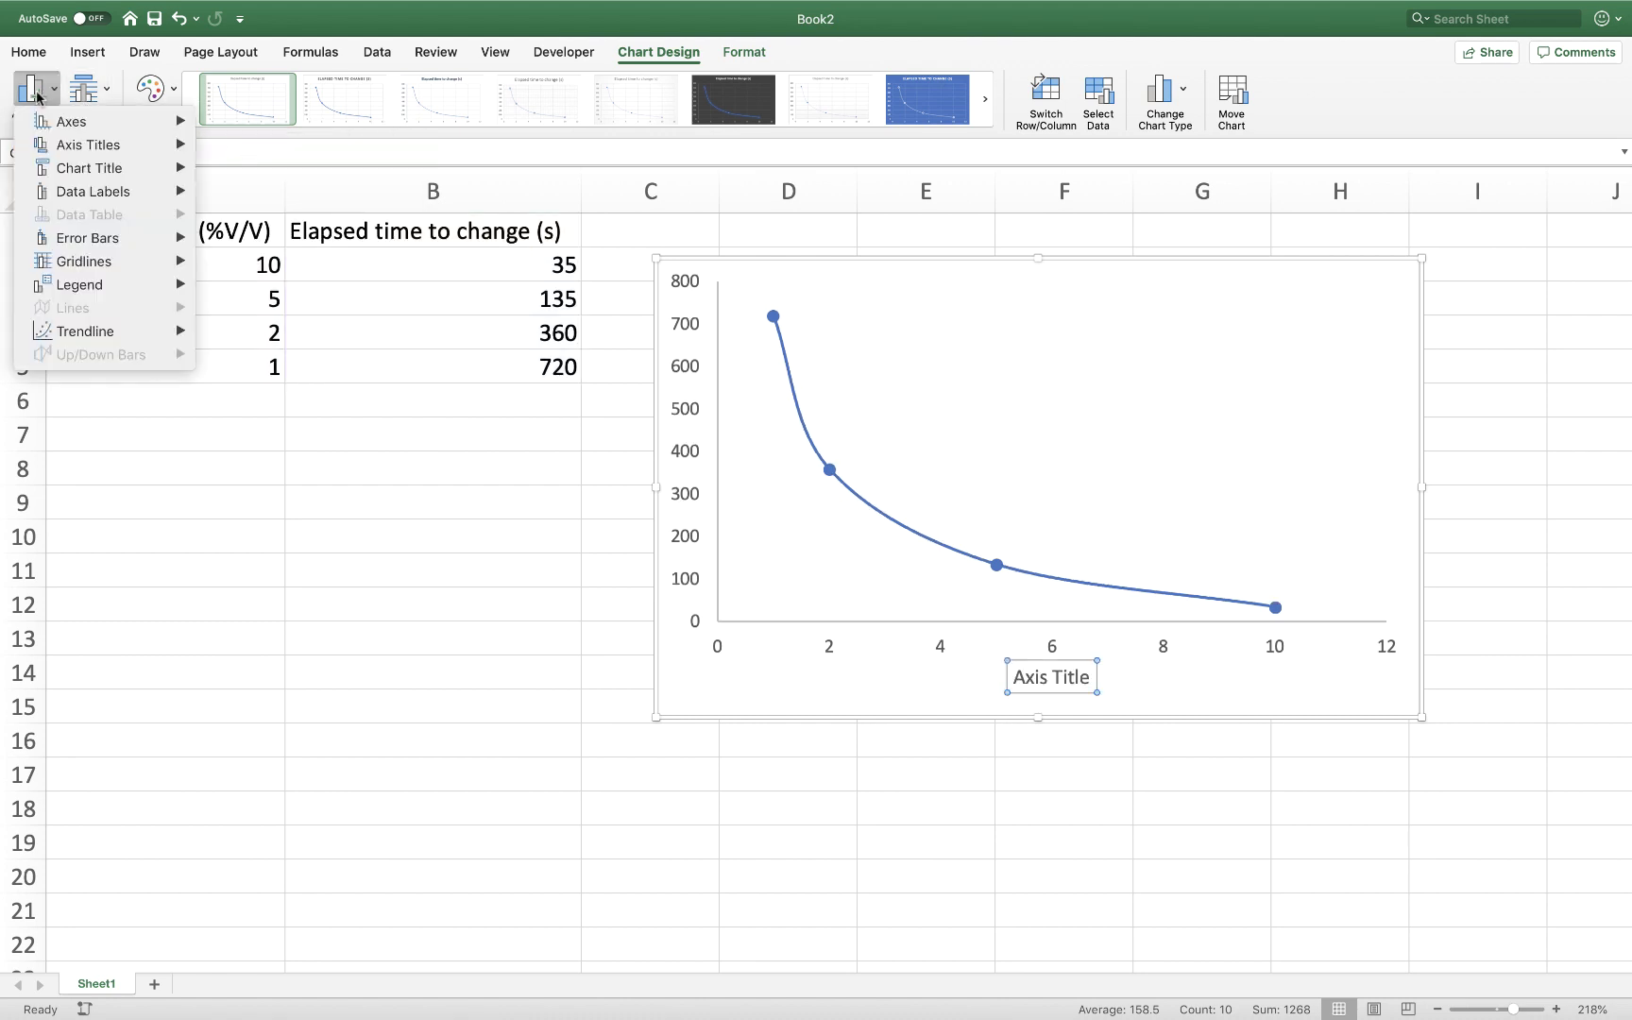
mouse_move(88, 144)
left_click(274, 187)
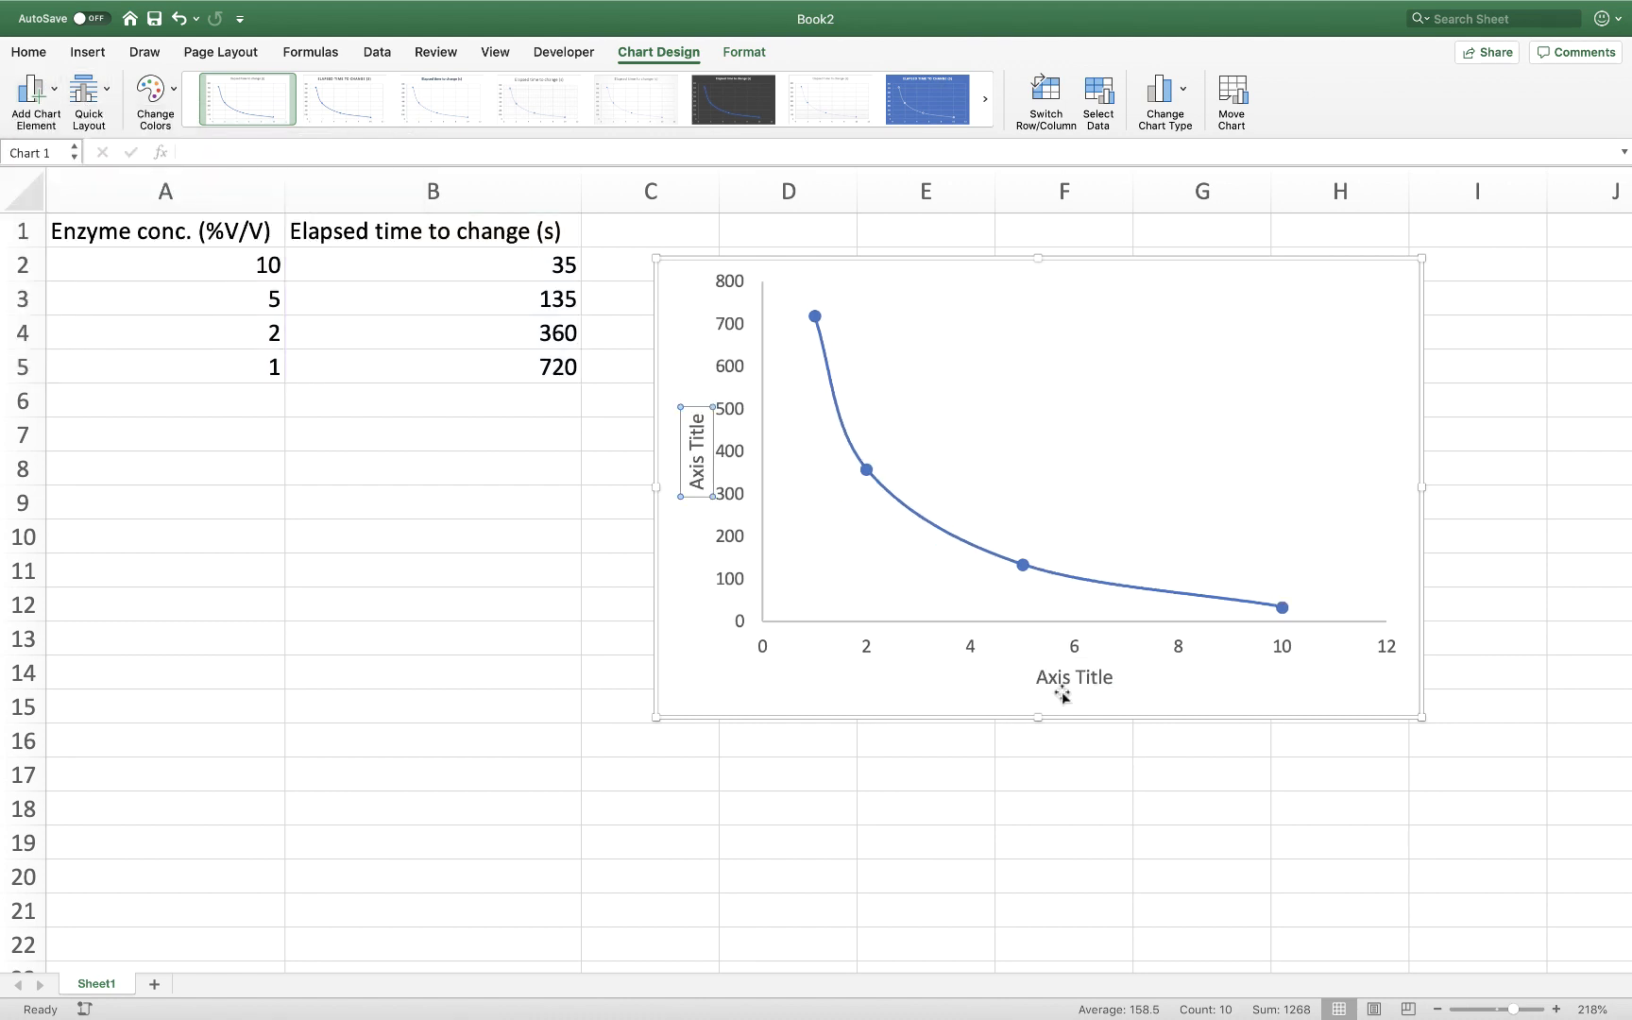
Copy the header "Enzyme conc. (%V/V)" from cell A1 into the chart's horizontal axis title.
left_click(477, 430)
left_click(164, 226)
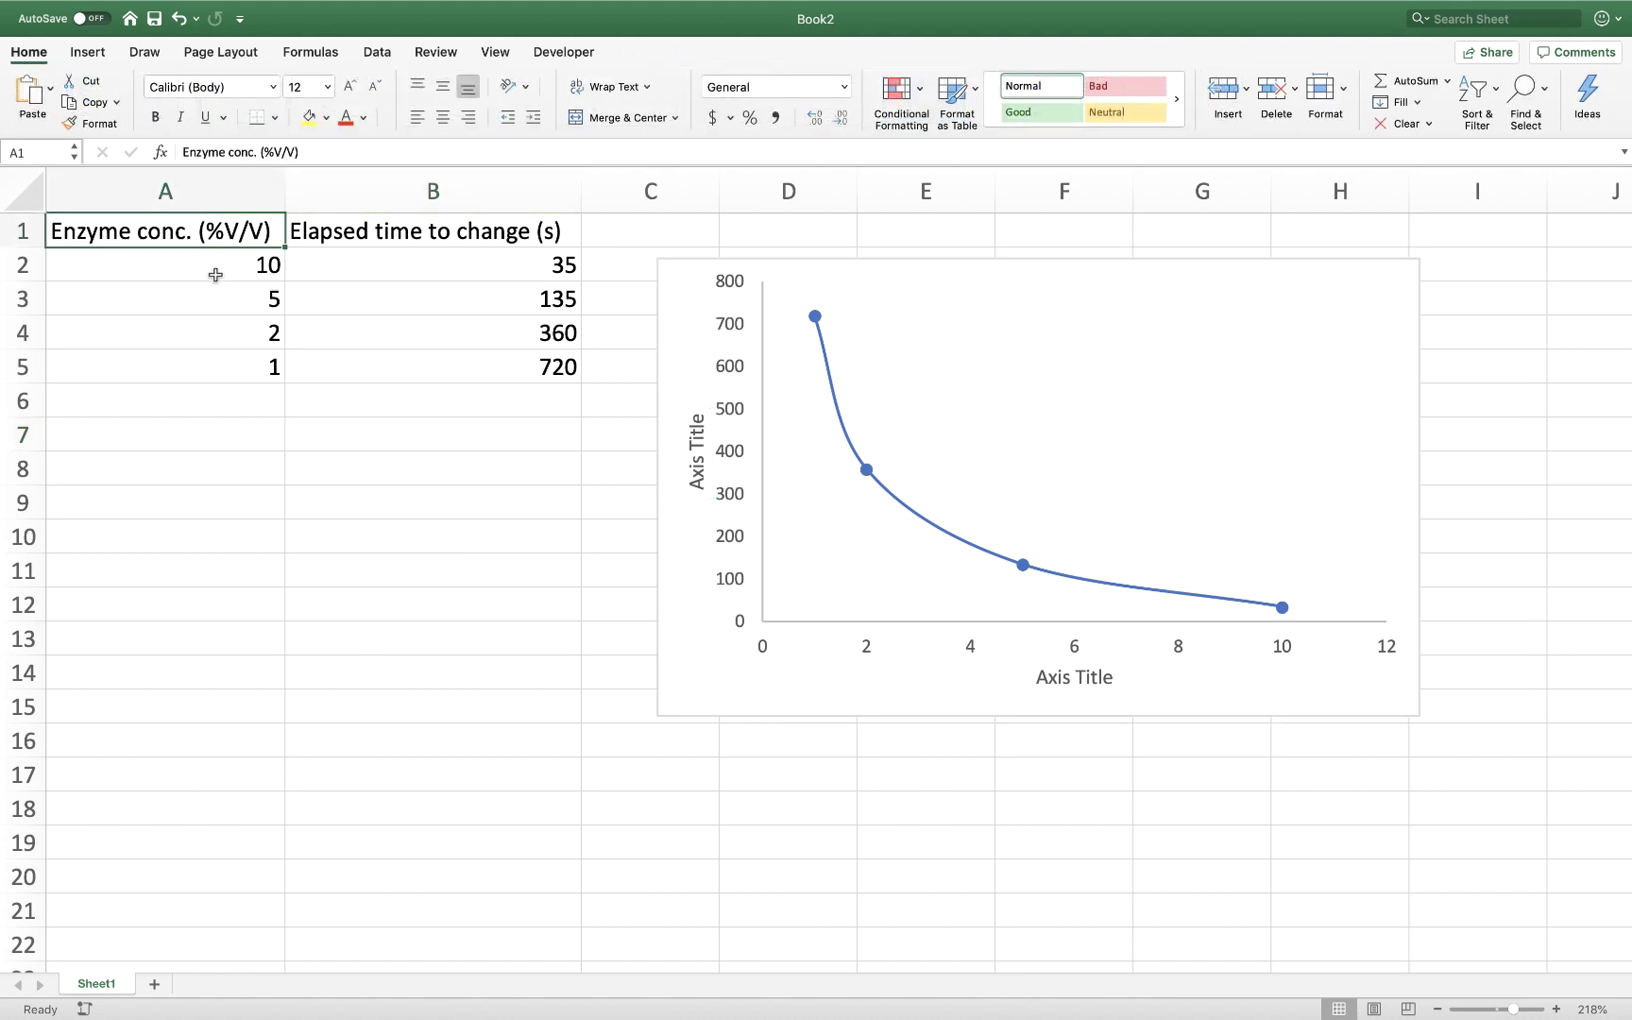
key("super+c")
double_click(1049, 676)
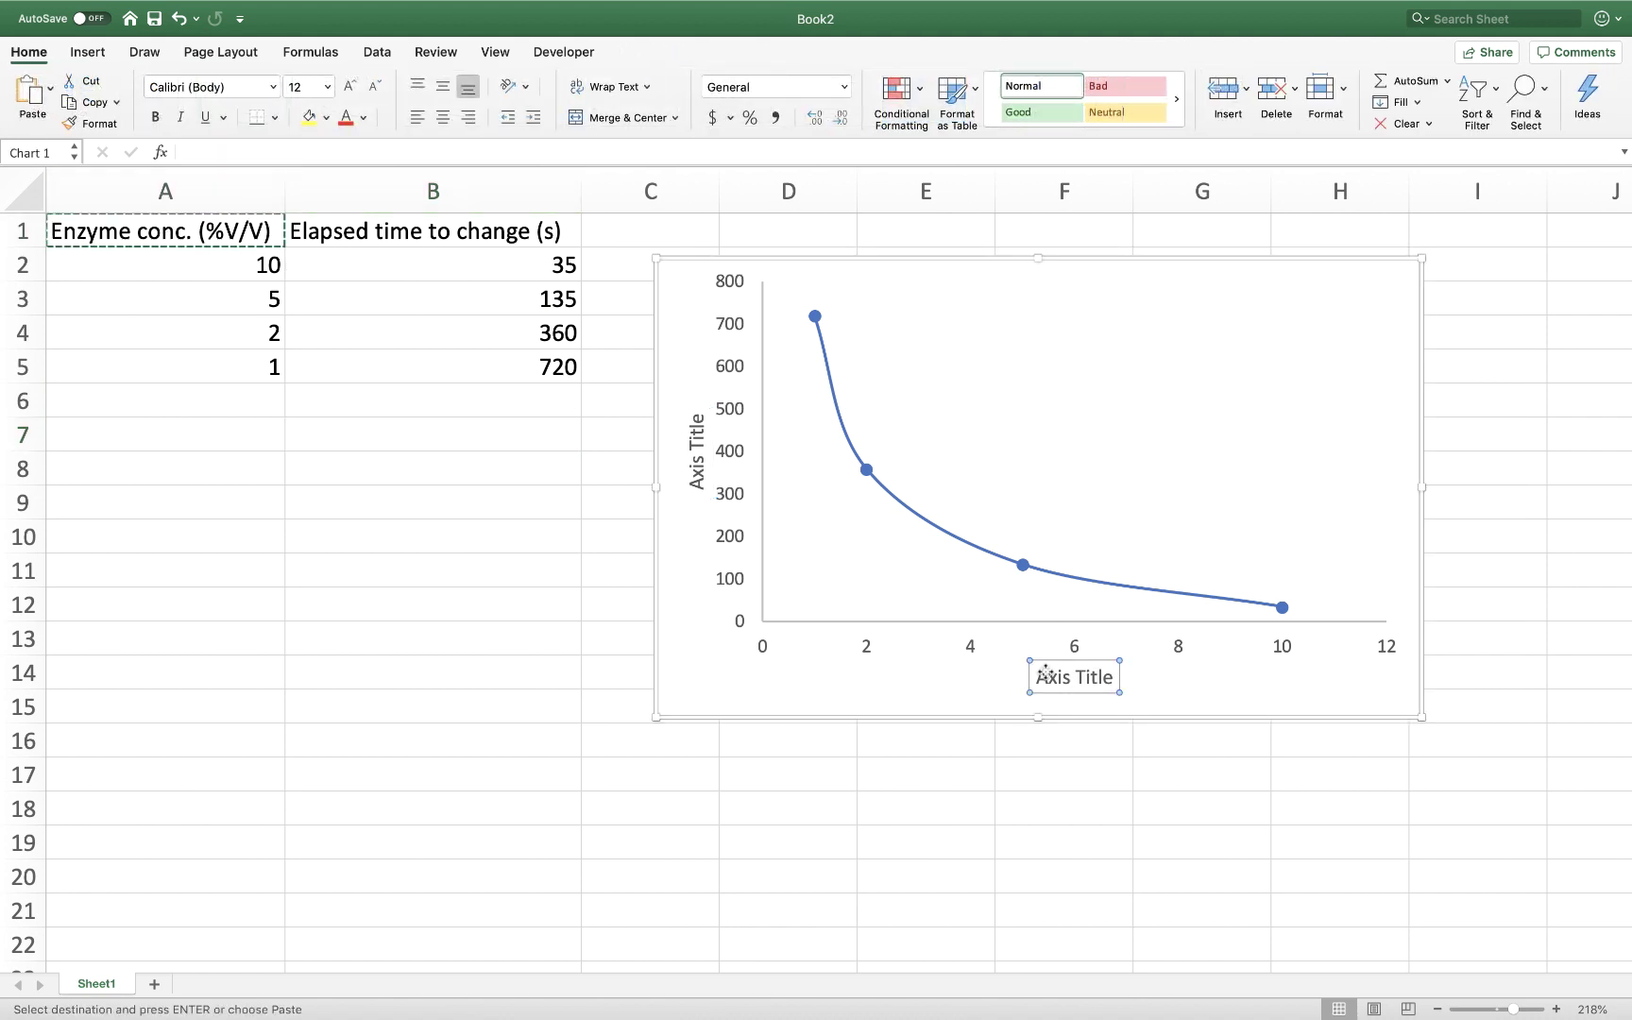
key("super+v")
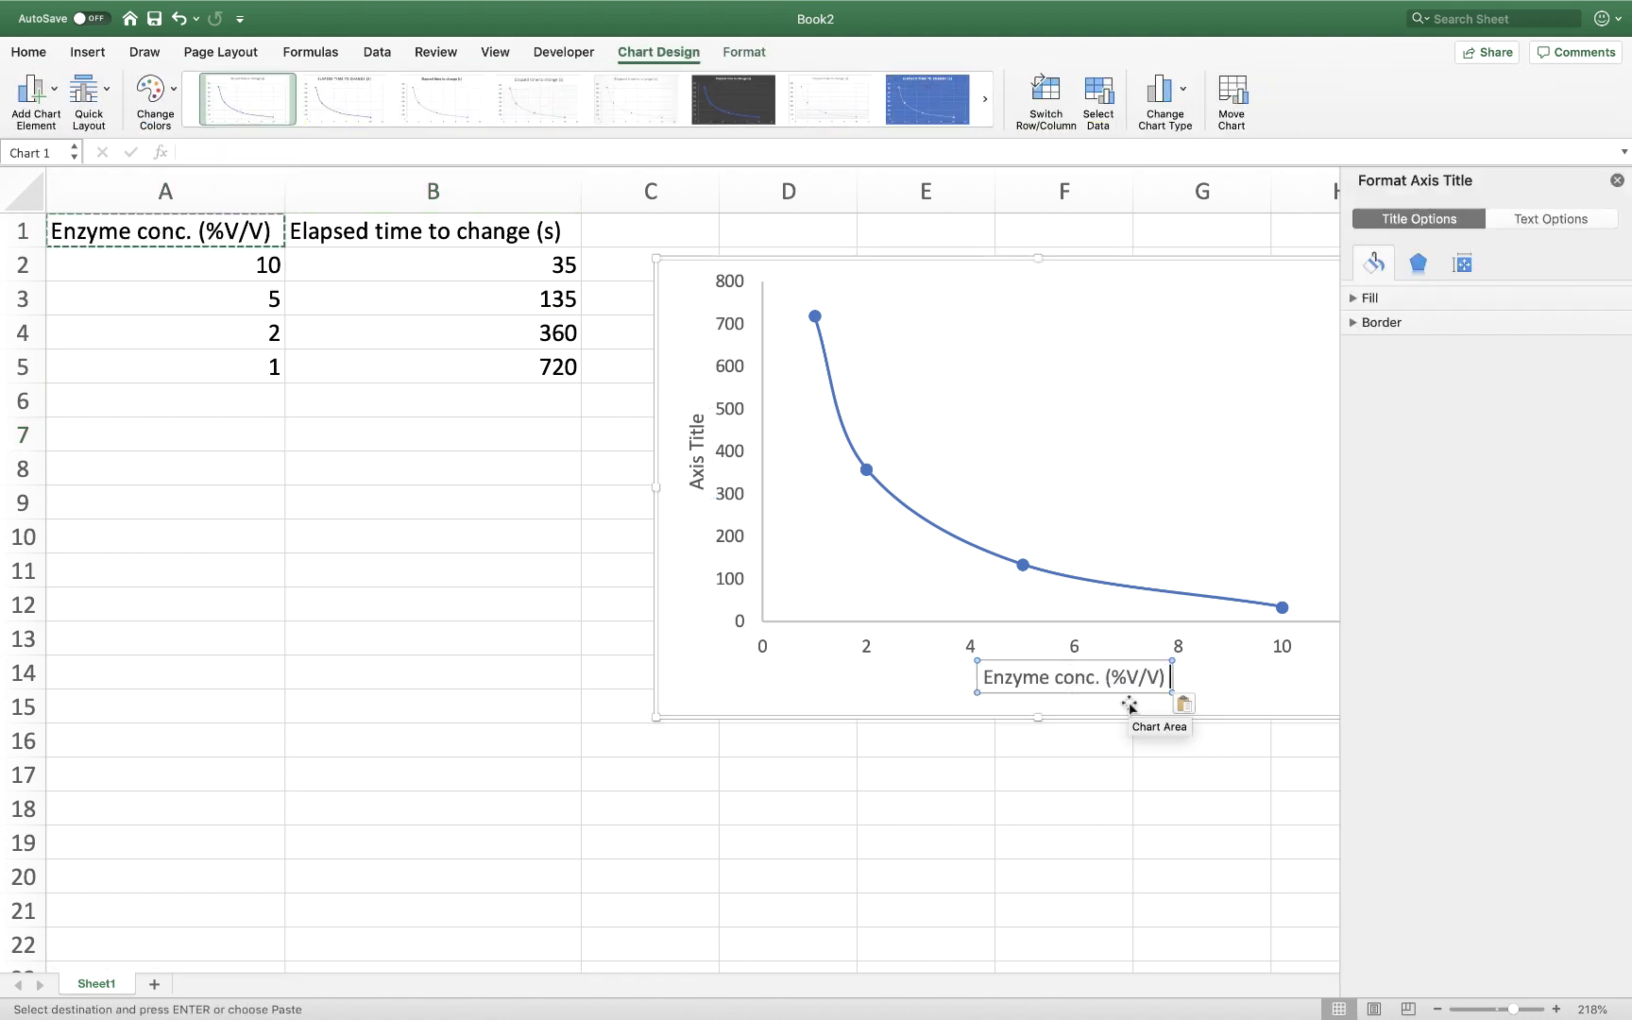
Copy the header "Elapsed time to change (s)" from cell B1 into the vertical axis title and deselect the chart.
left_click(393, 233)
key("super+c")
left_click(696, 459)
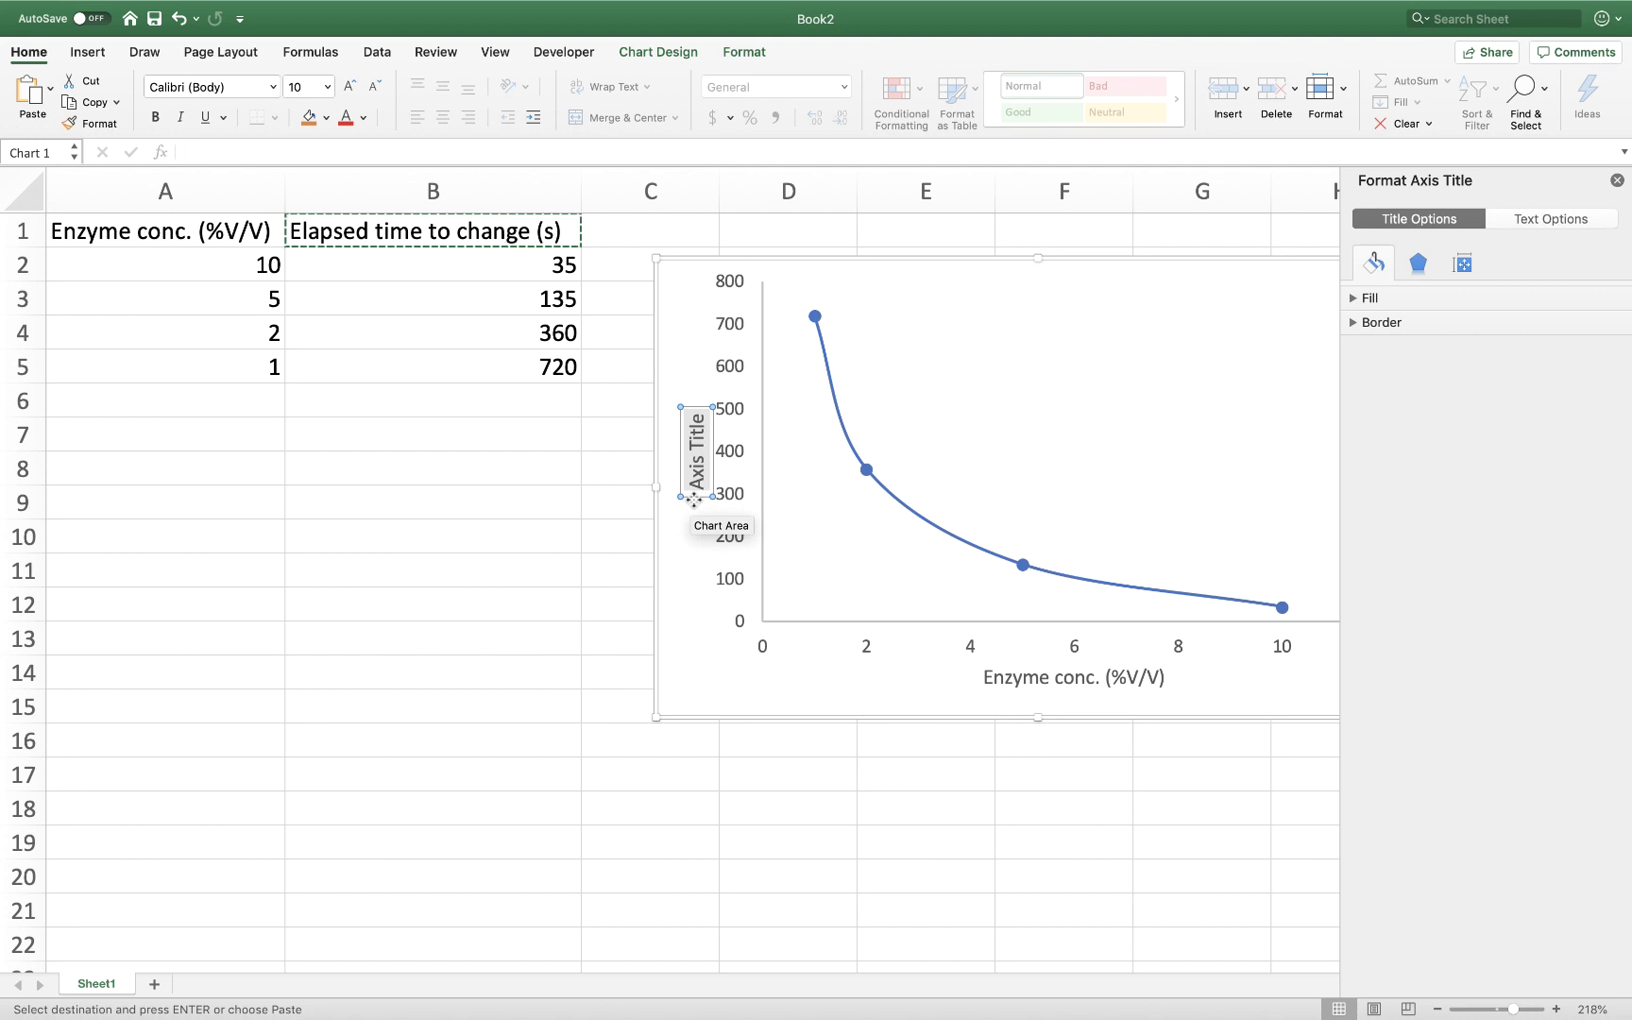
key("super+v")
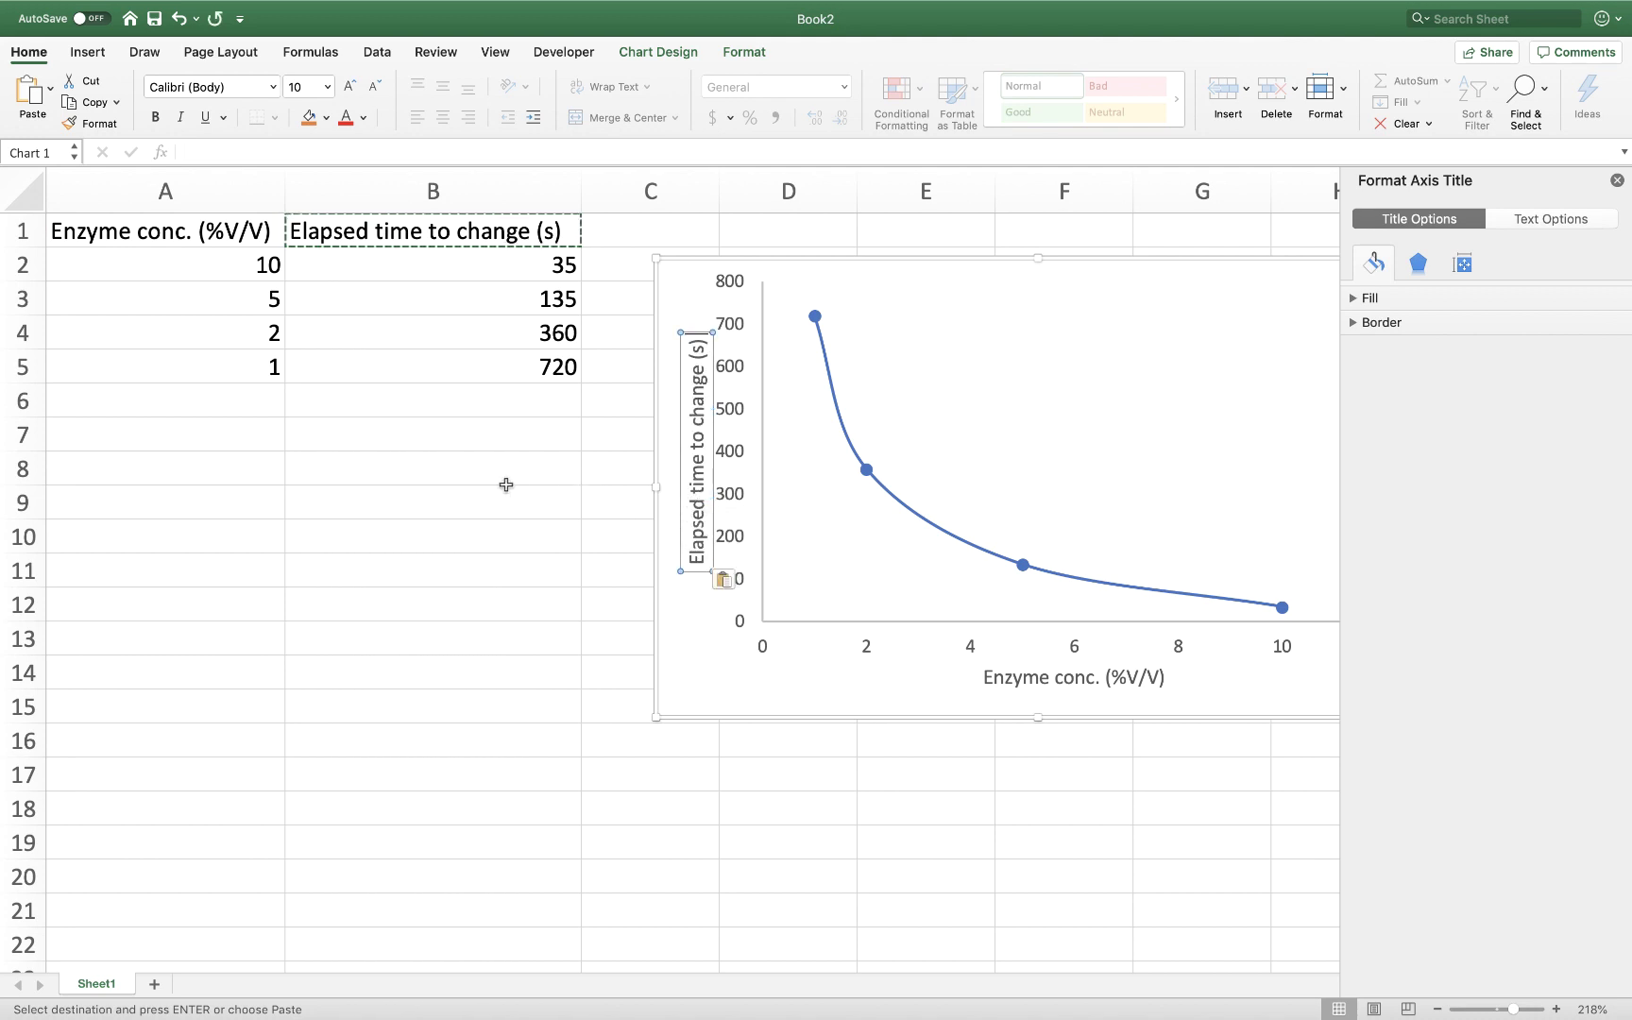
left_click(518, 487)
left_click(605, 726)
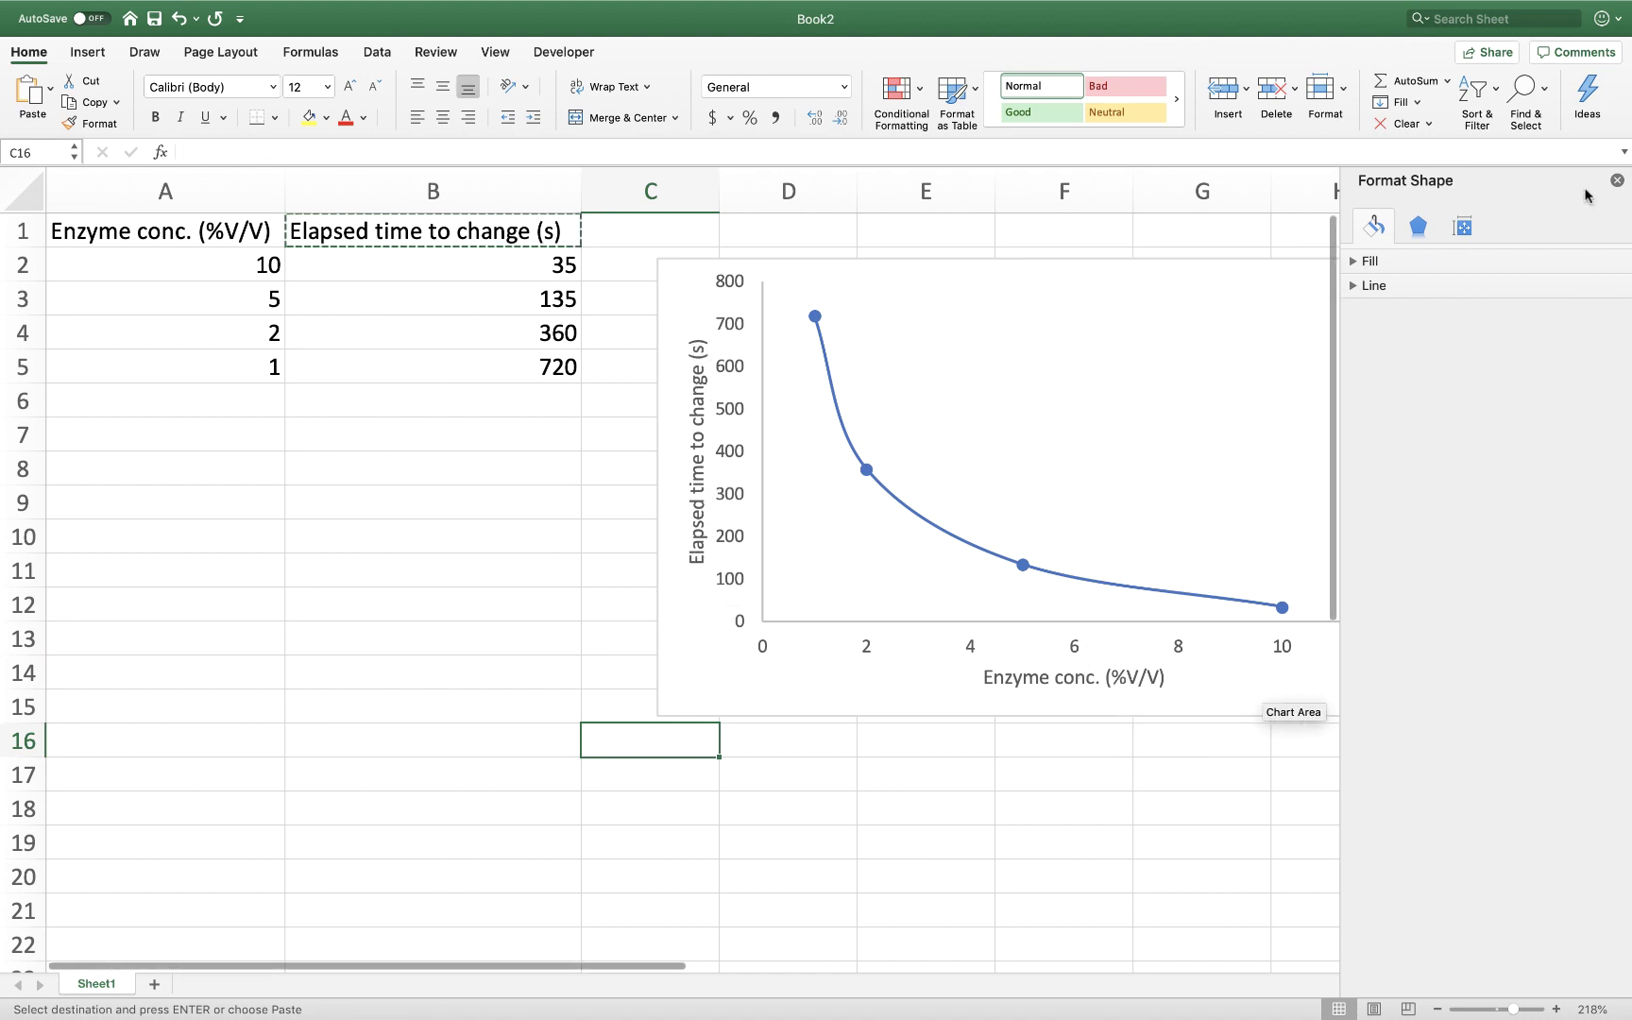
Format the data series line with a dashed style and black color.
scroll(1038, 648, "right", 3)
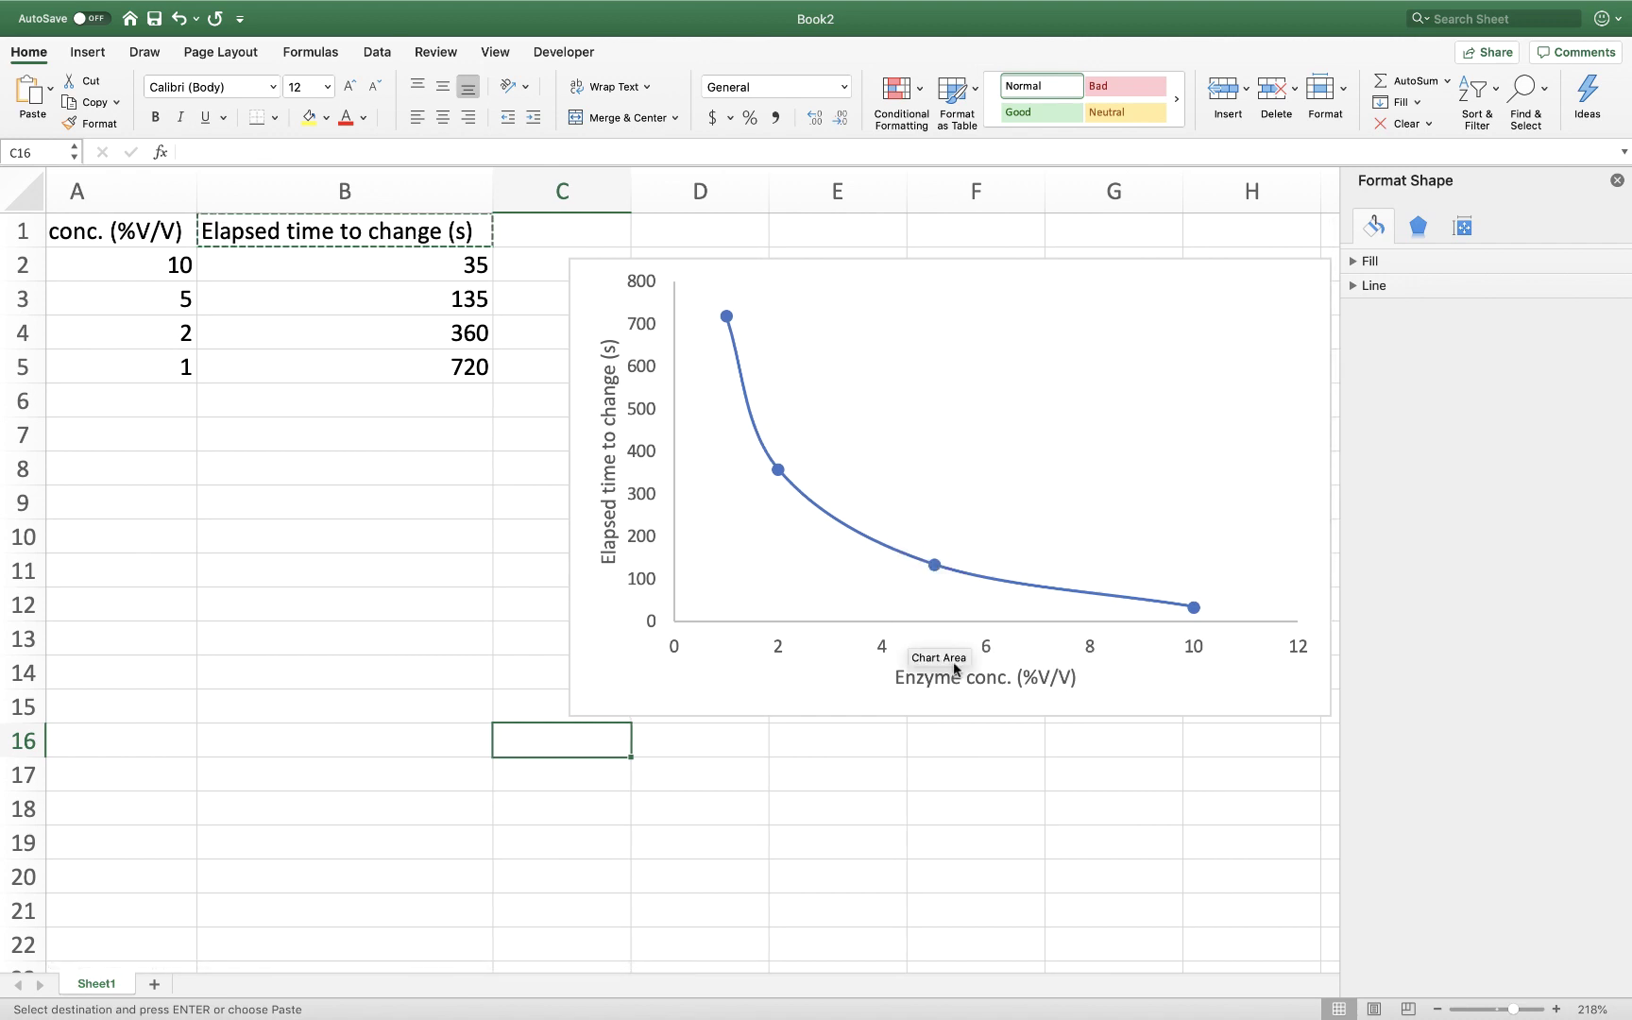
left_click(758, 436)
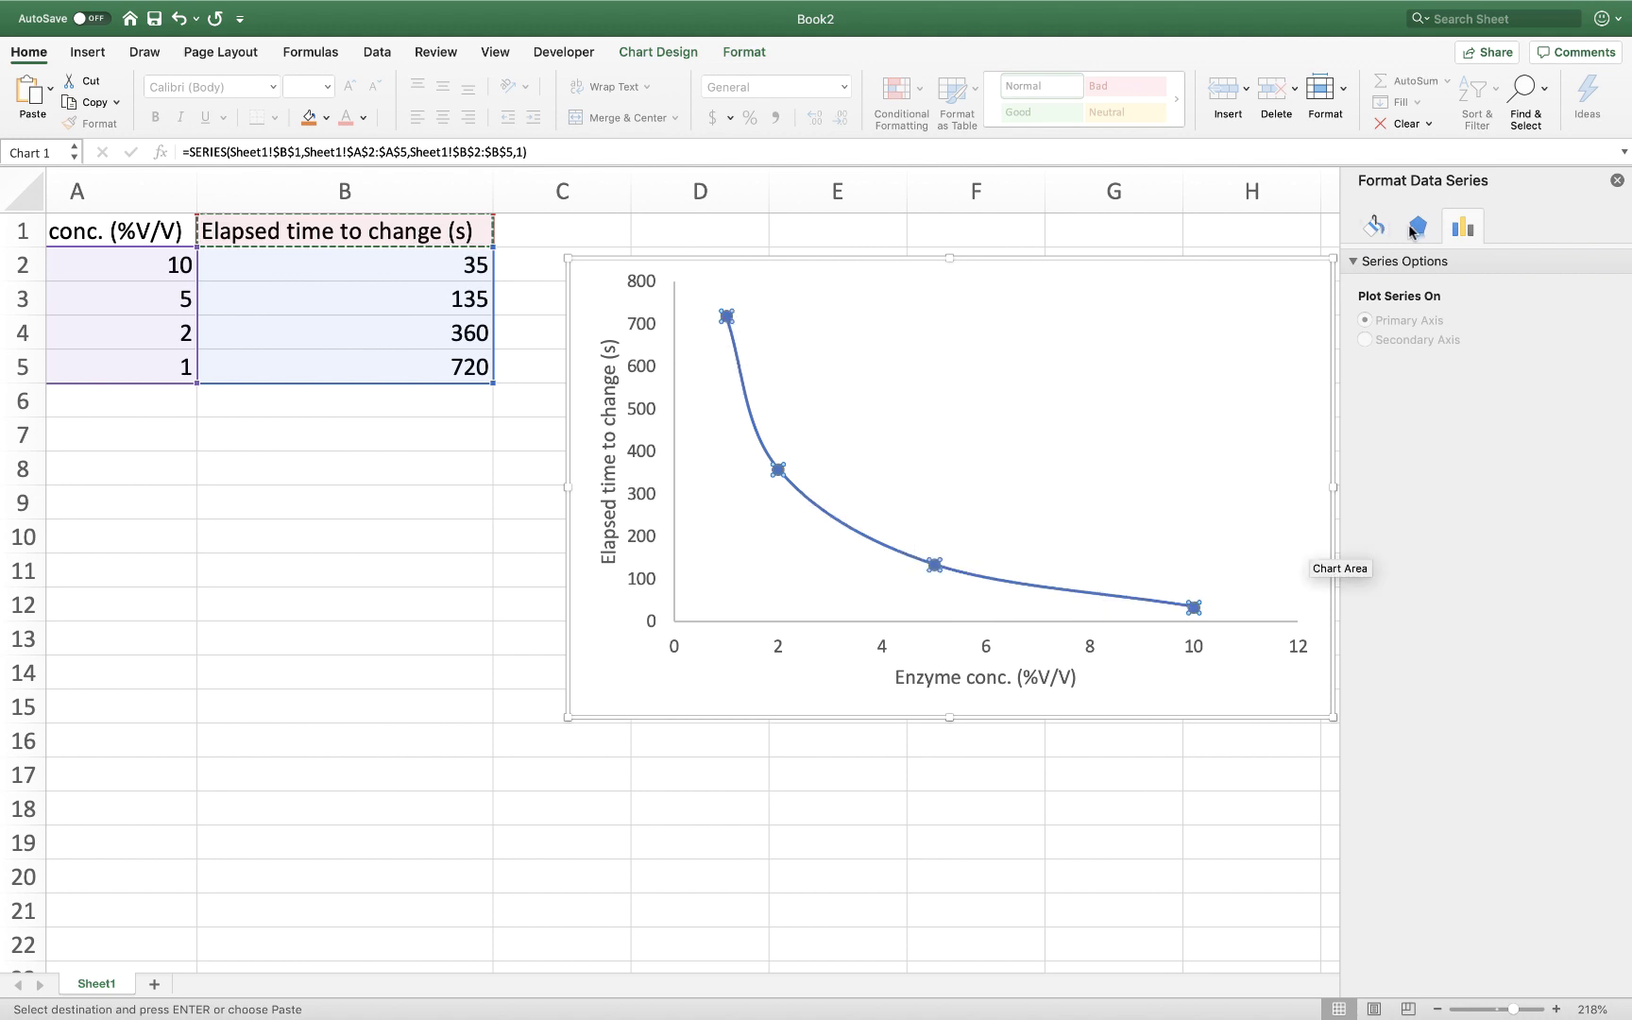
left_click(1415, 227)
left_click(1366, 231)
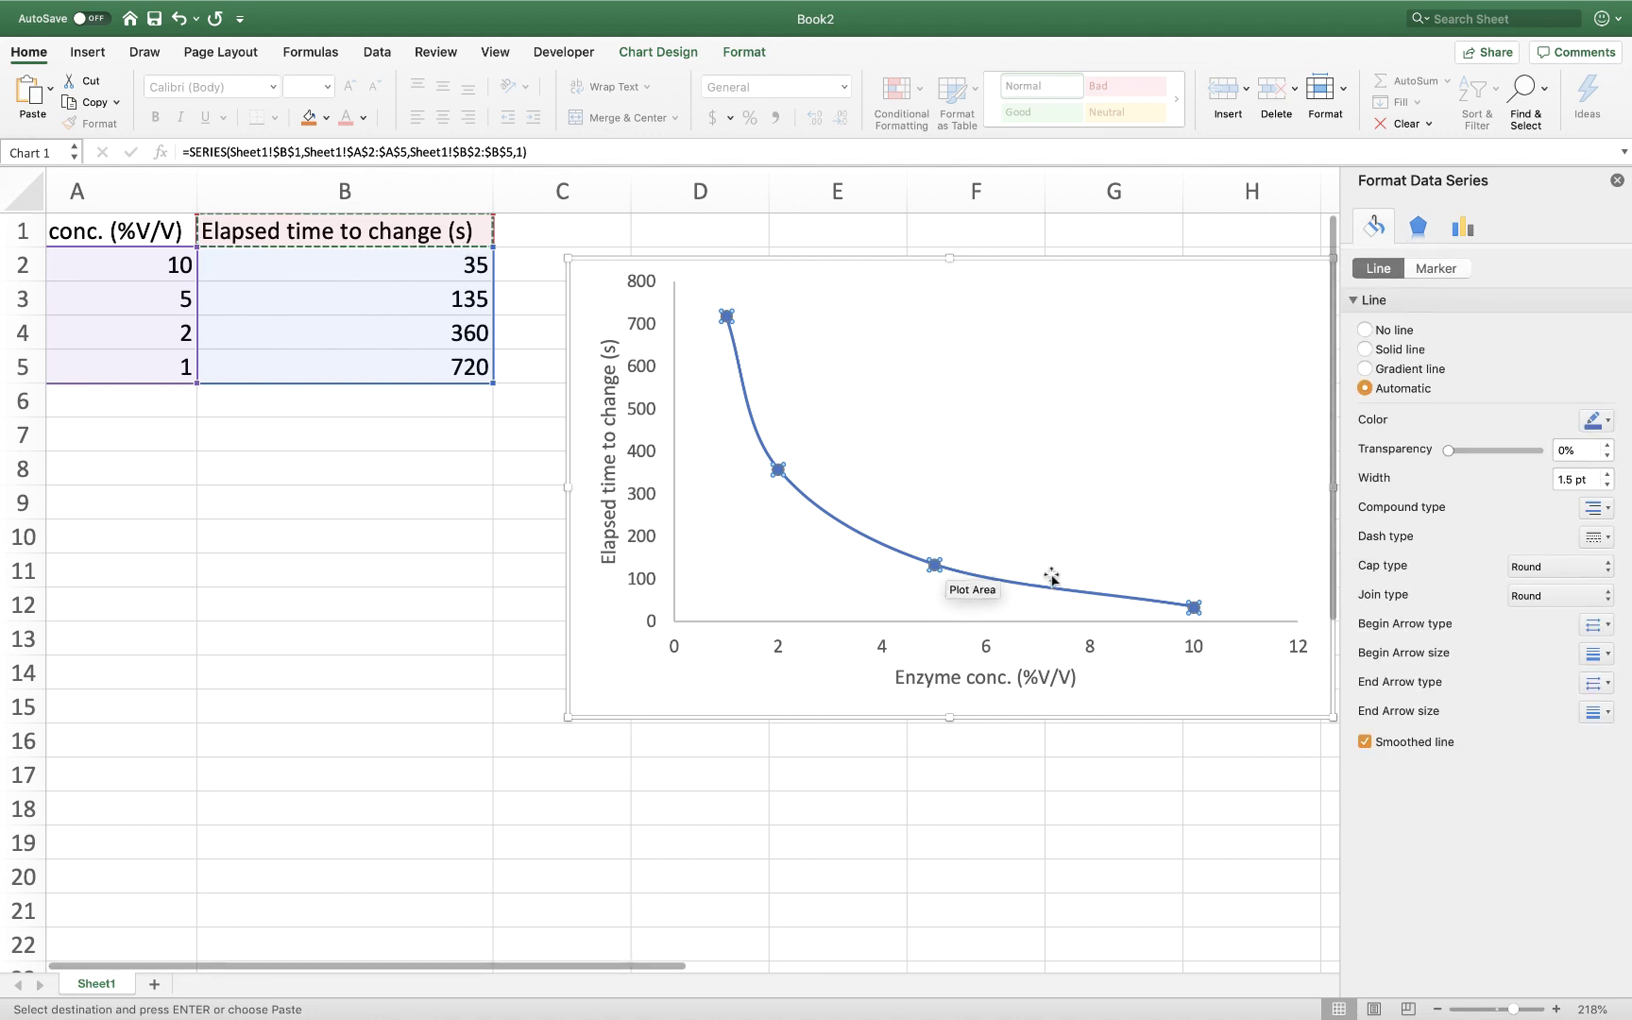
left_click(1593, 537)
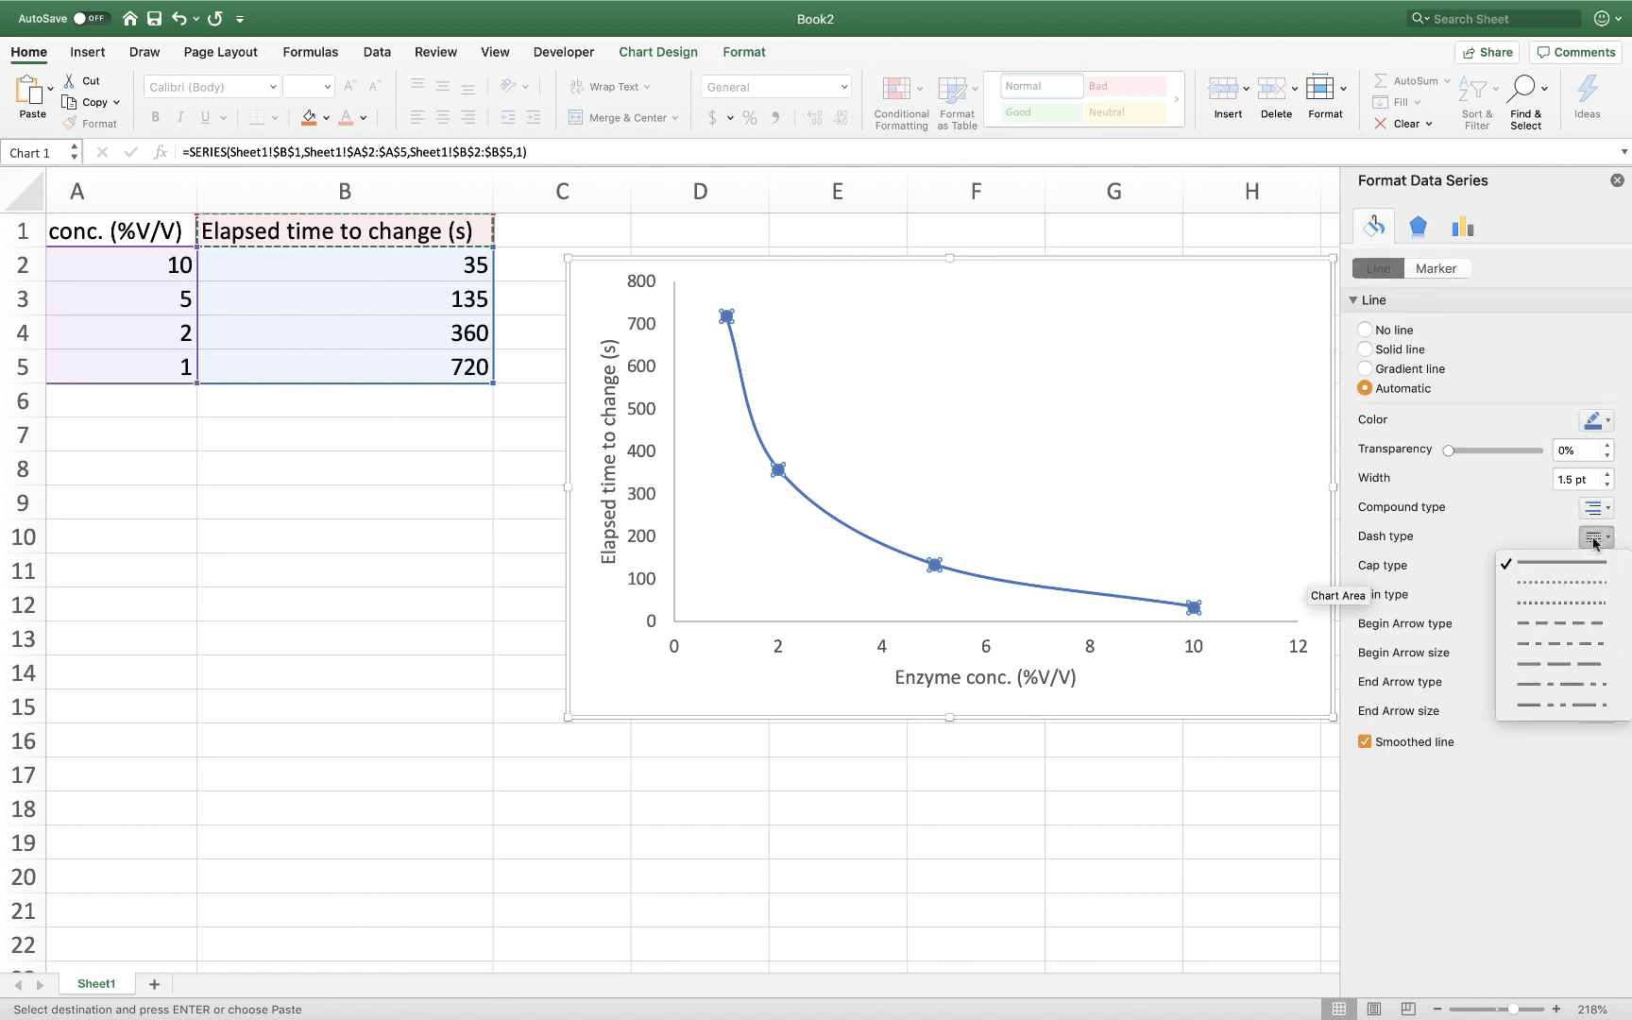
left_click(1583, 625)
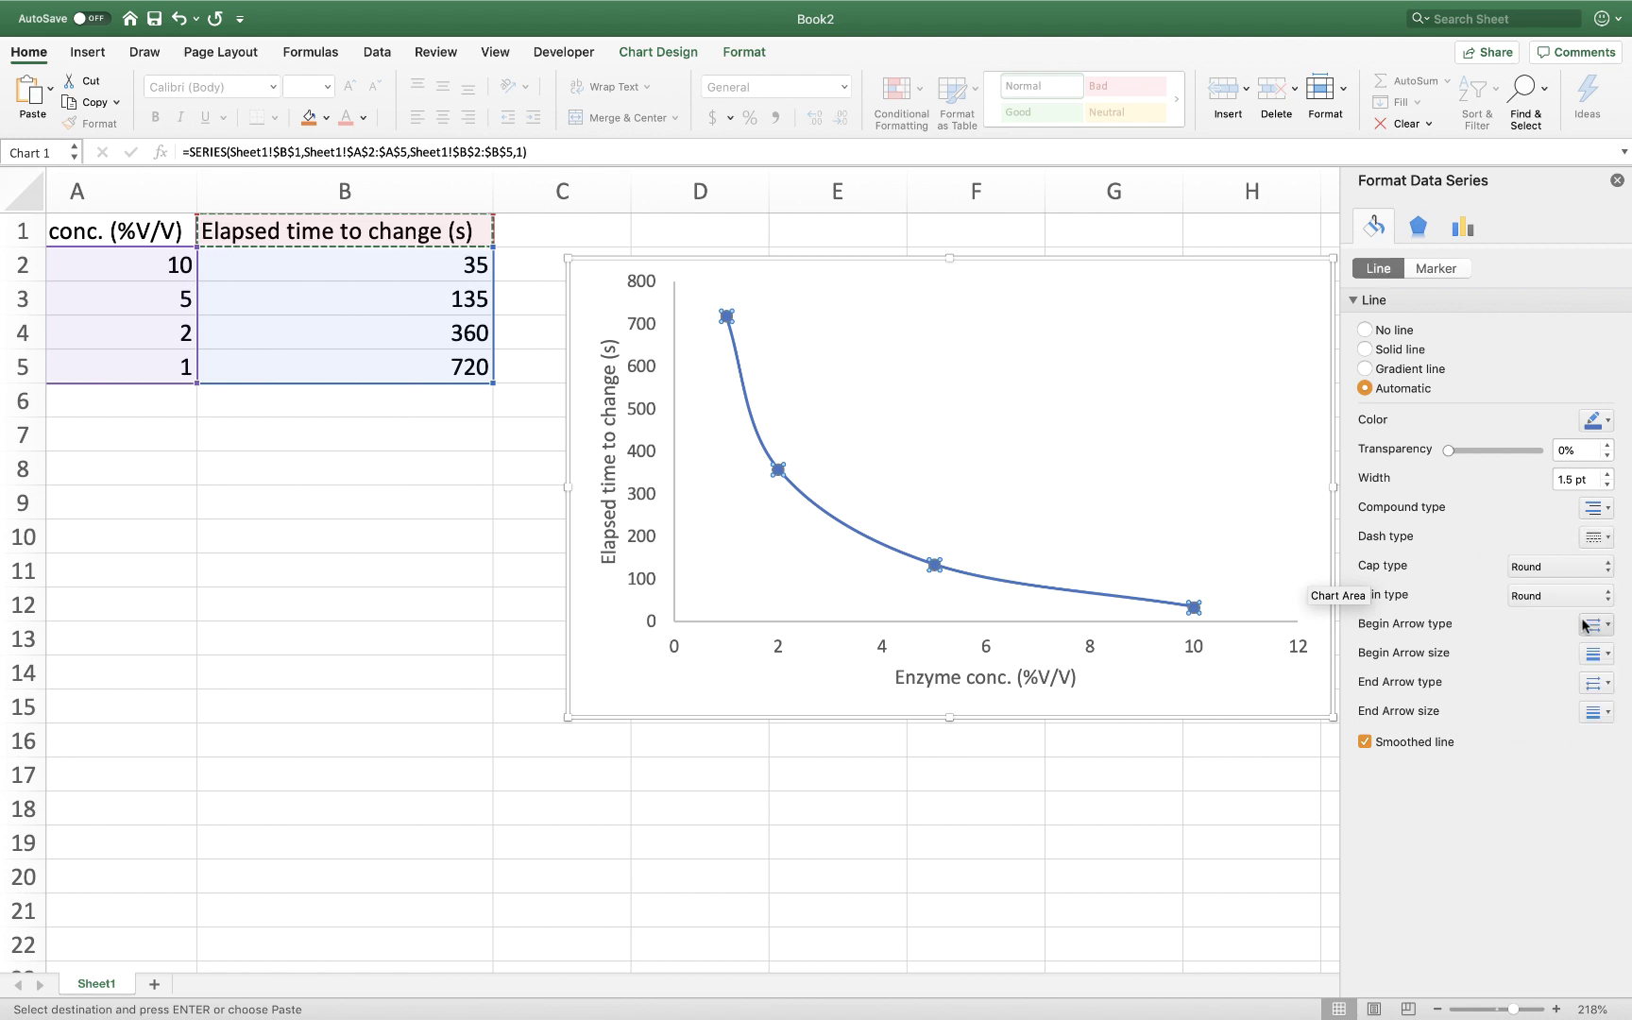
left_click(1603, 425)
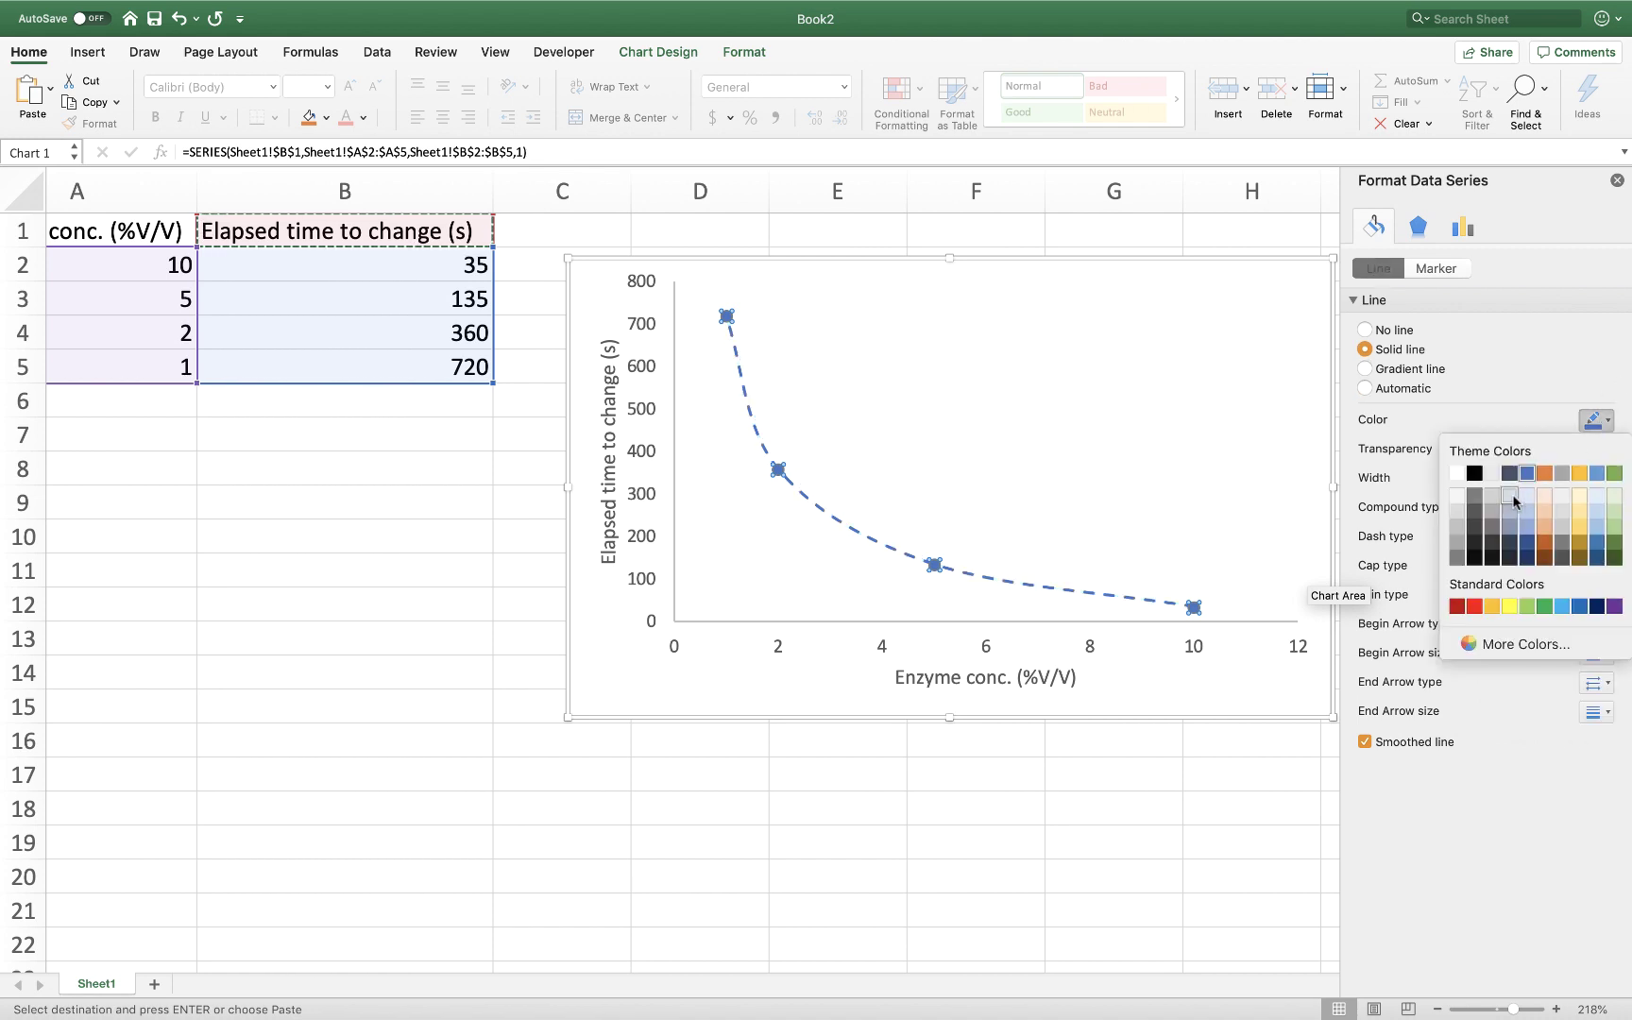
left_click(1476, 475)
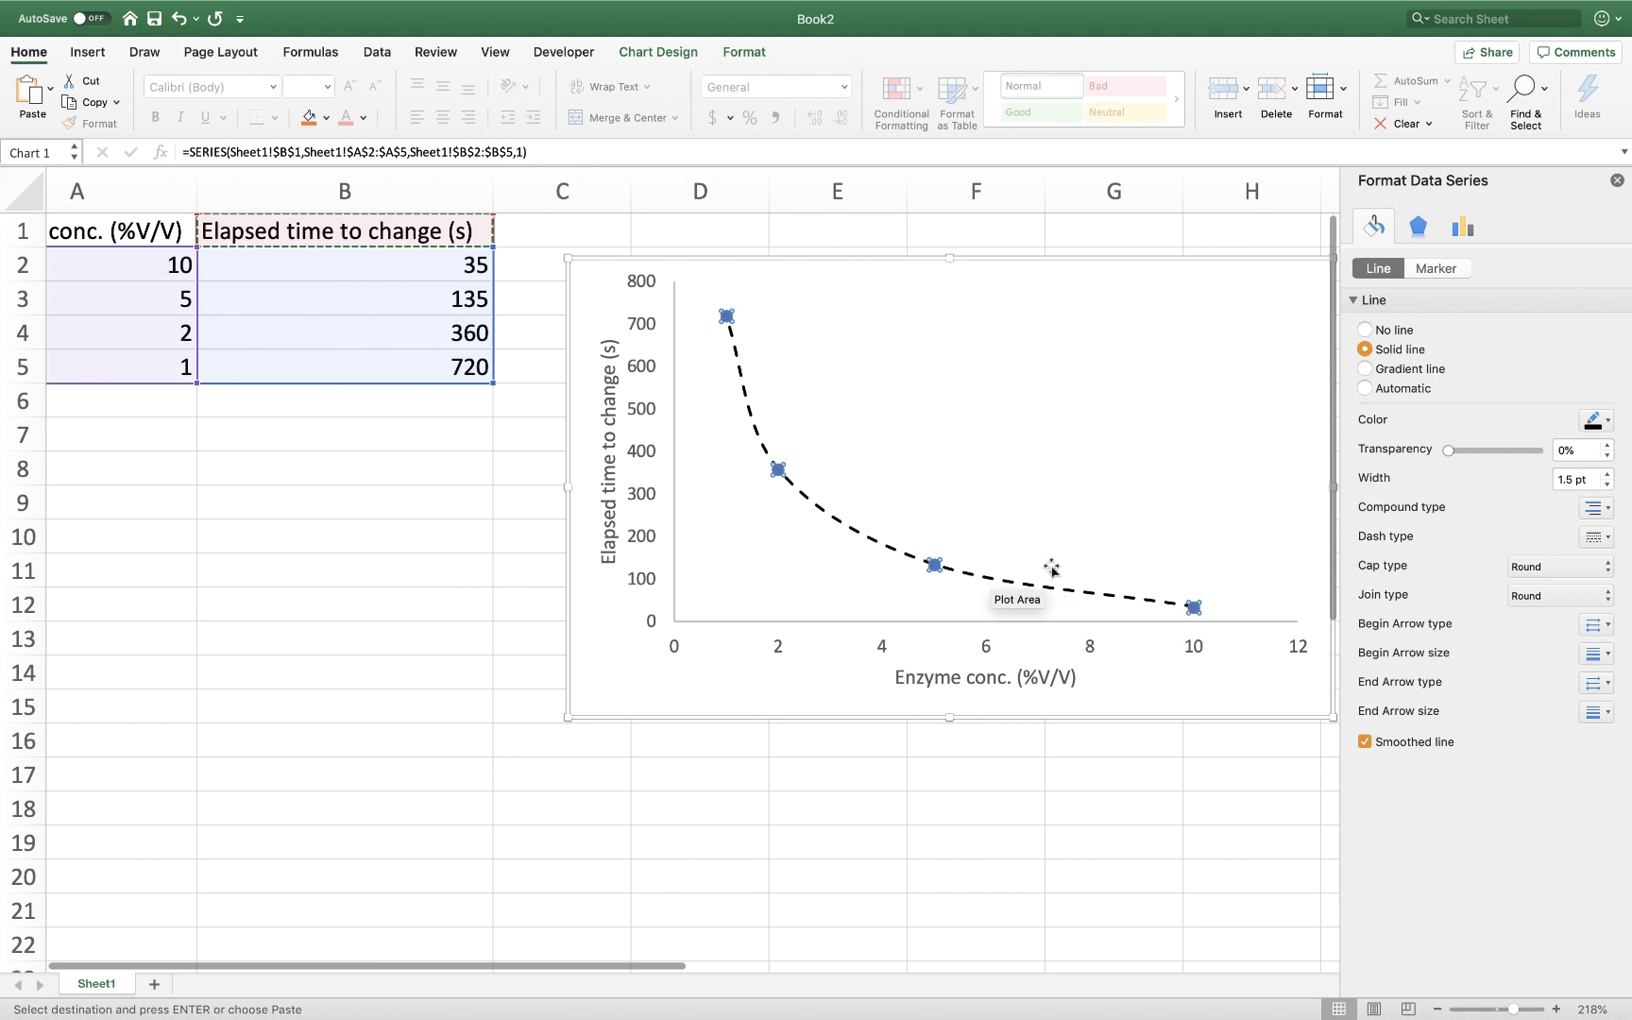
Set the border color of the data series markers to black.
left_click(968, 552)
left_click(934, 565)
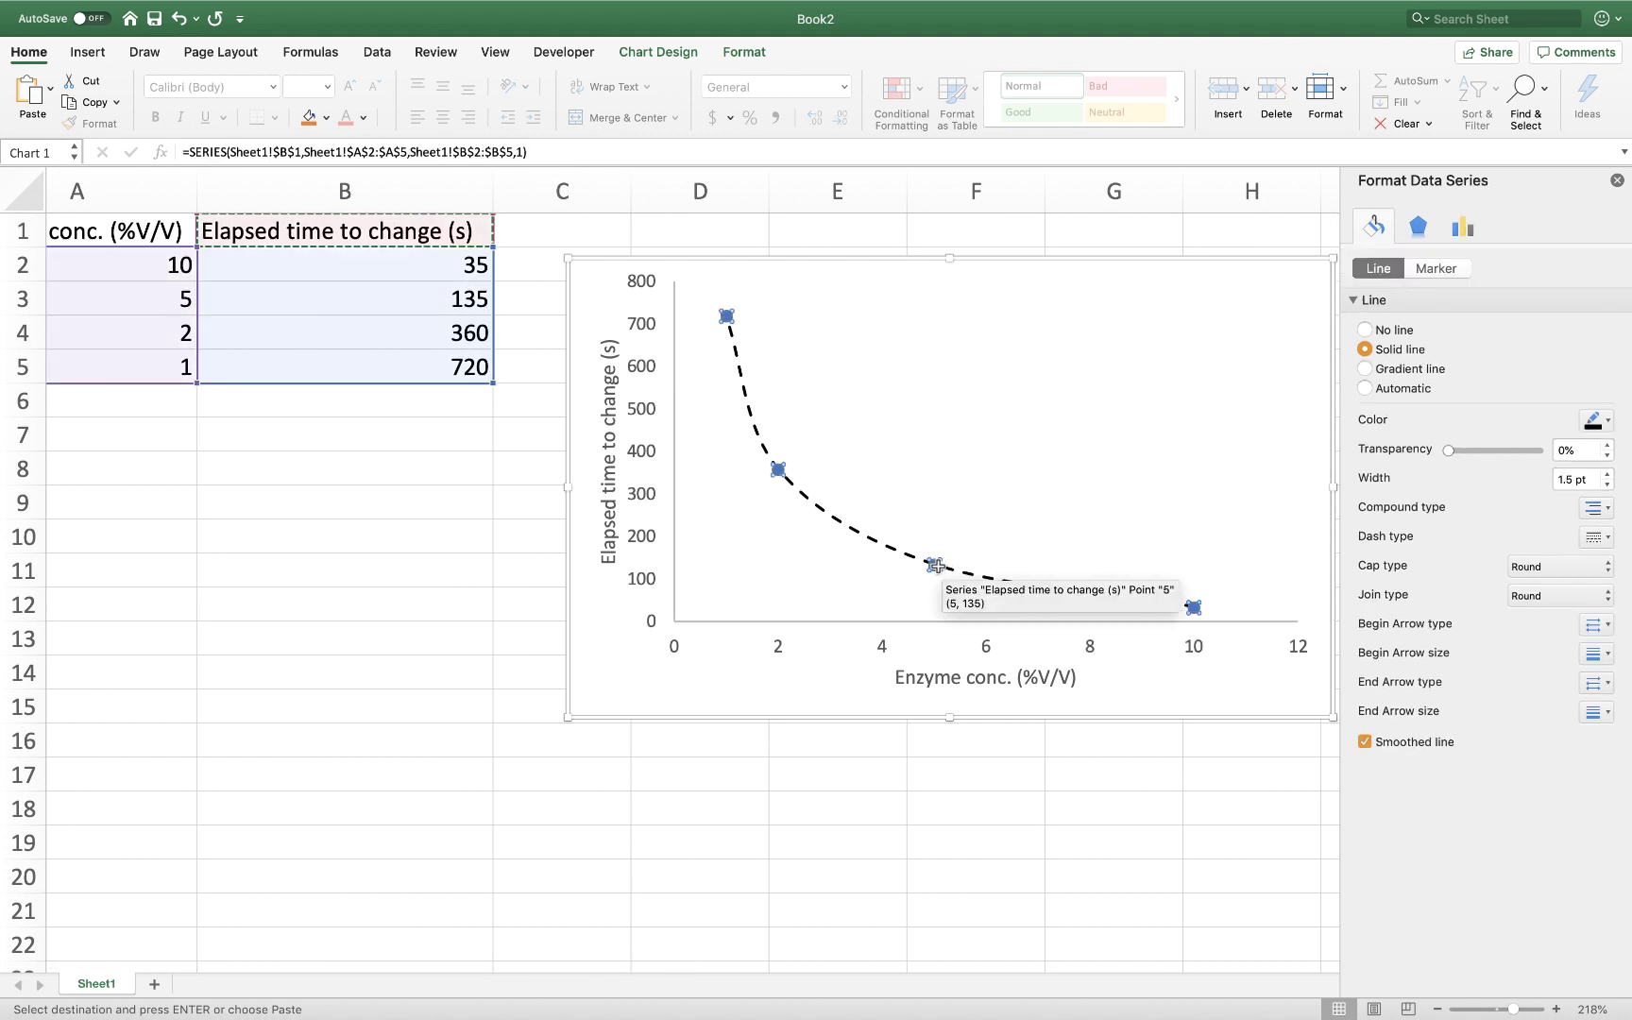
left_click(1435, 268)
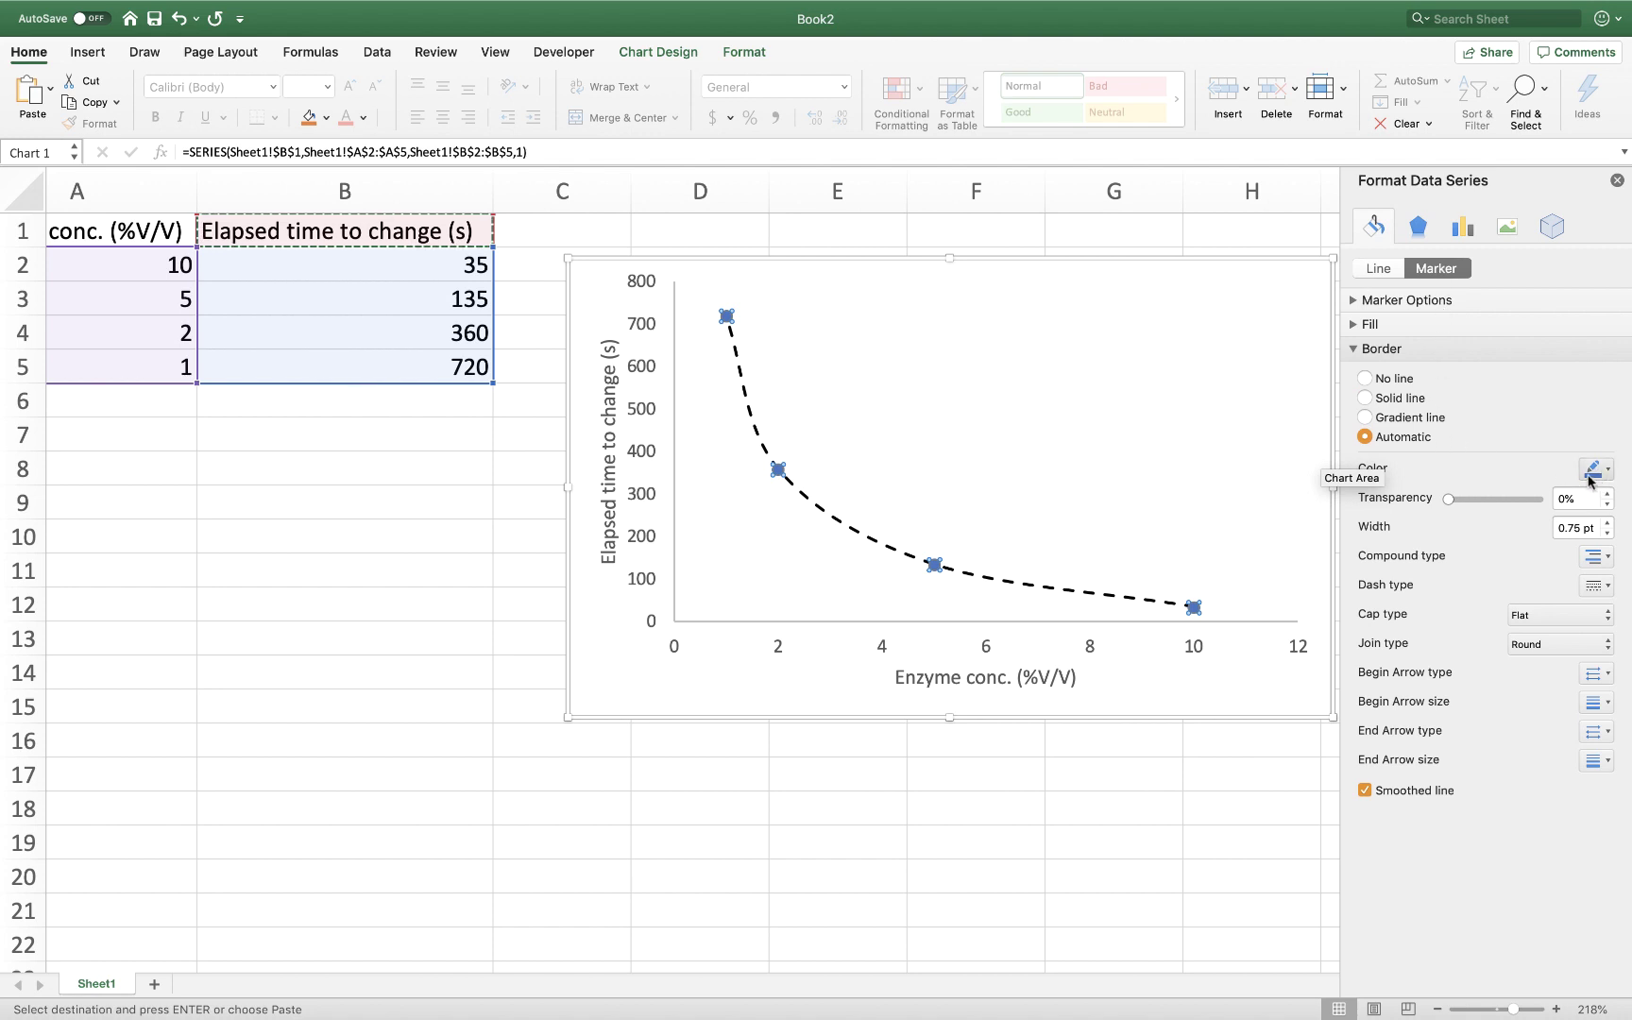
left_click(1591, 470)
left_click(1460, 379)
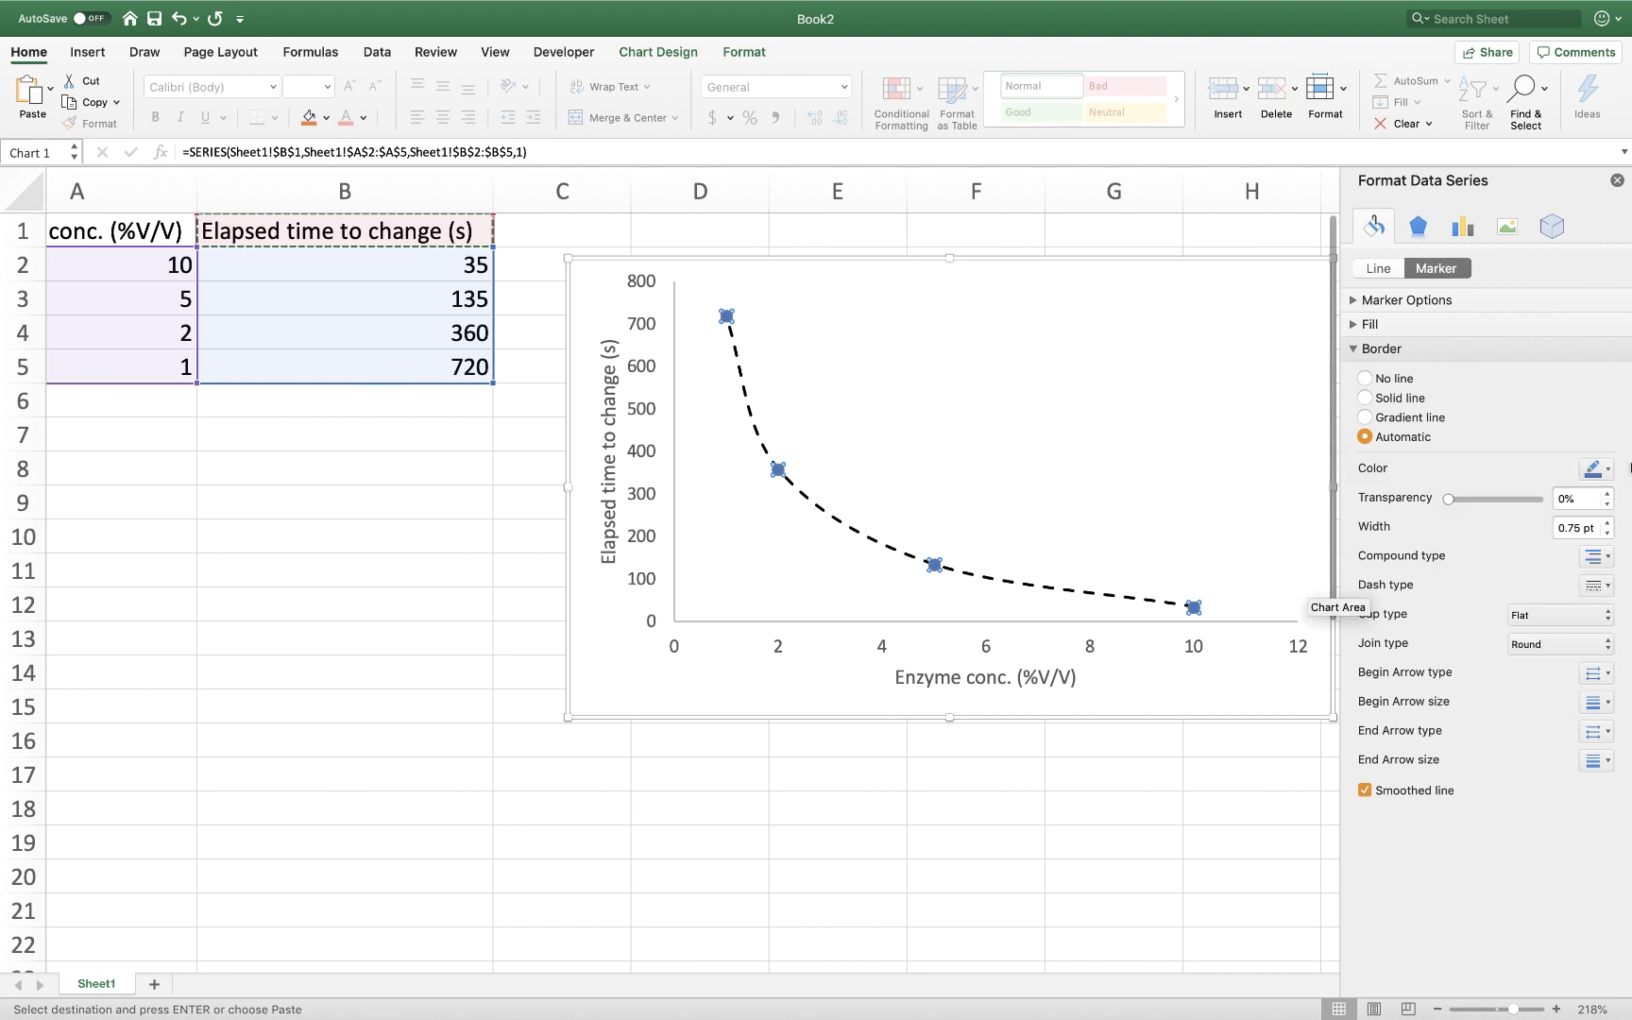
left_click(1593, 469)
left_click(1478, 522)
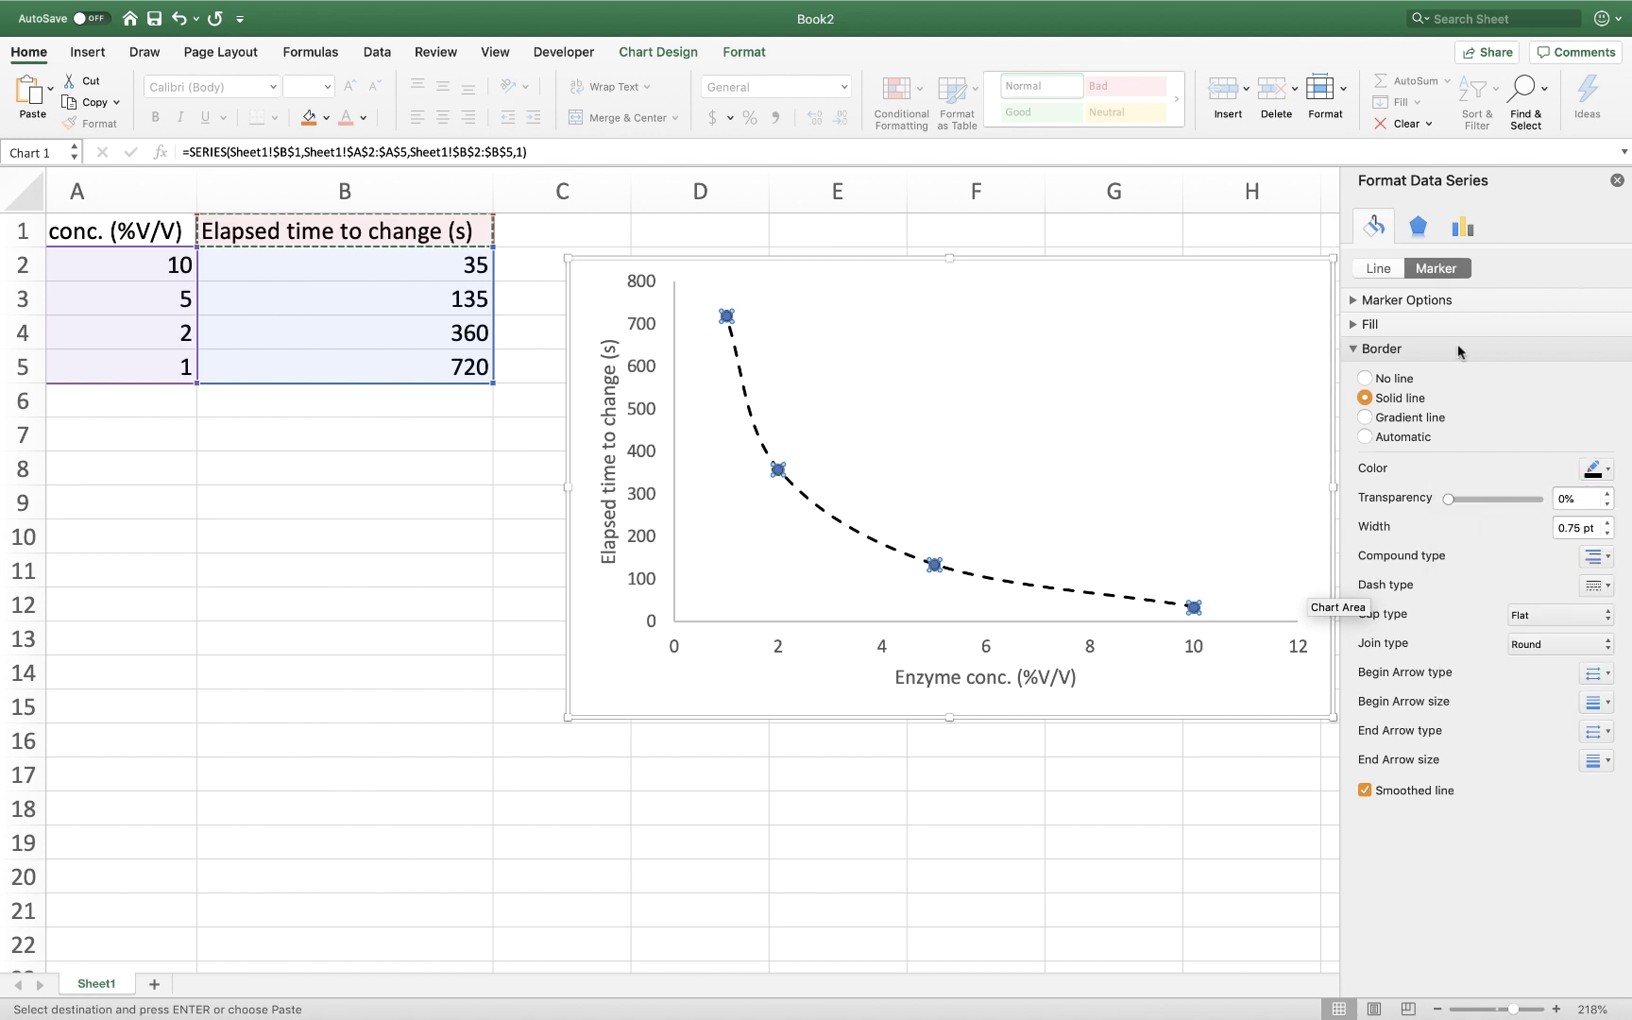
Fill the data series markers with solid black.
left_click(1368, 324)
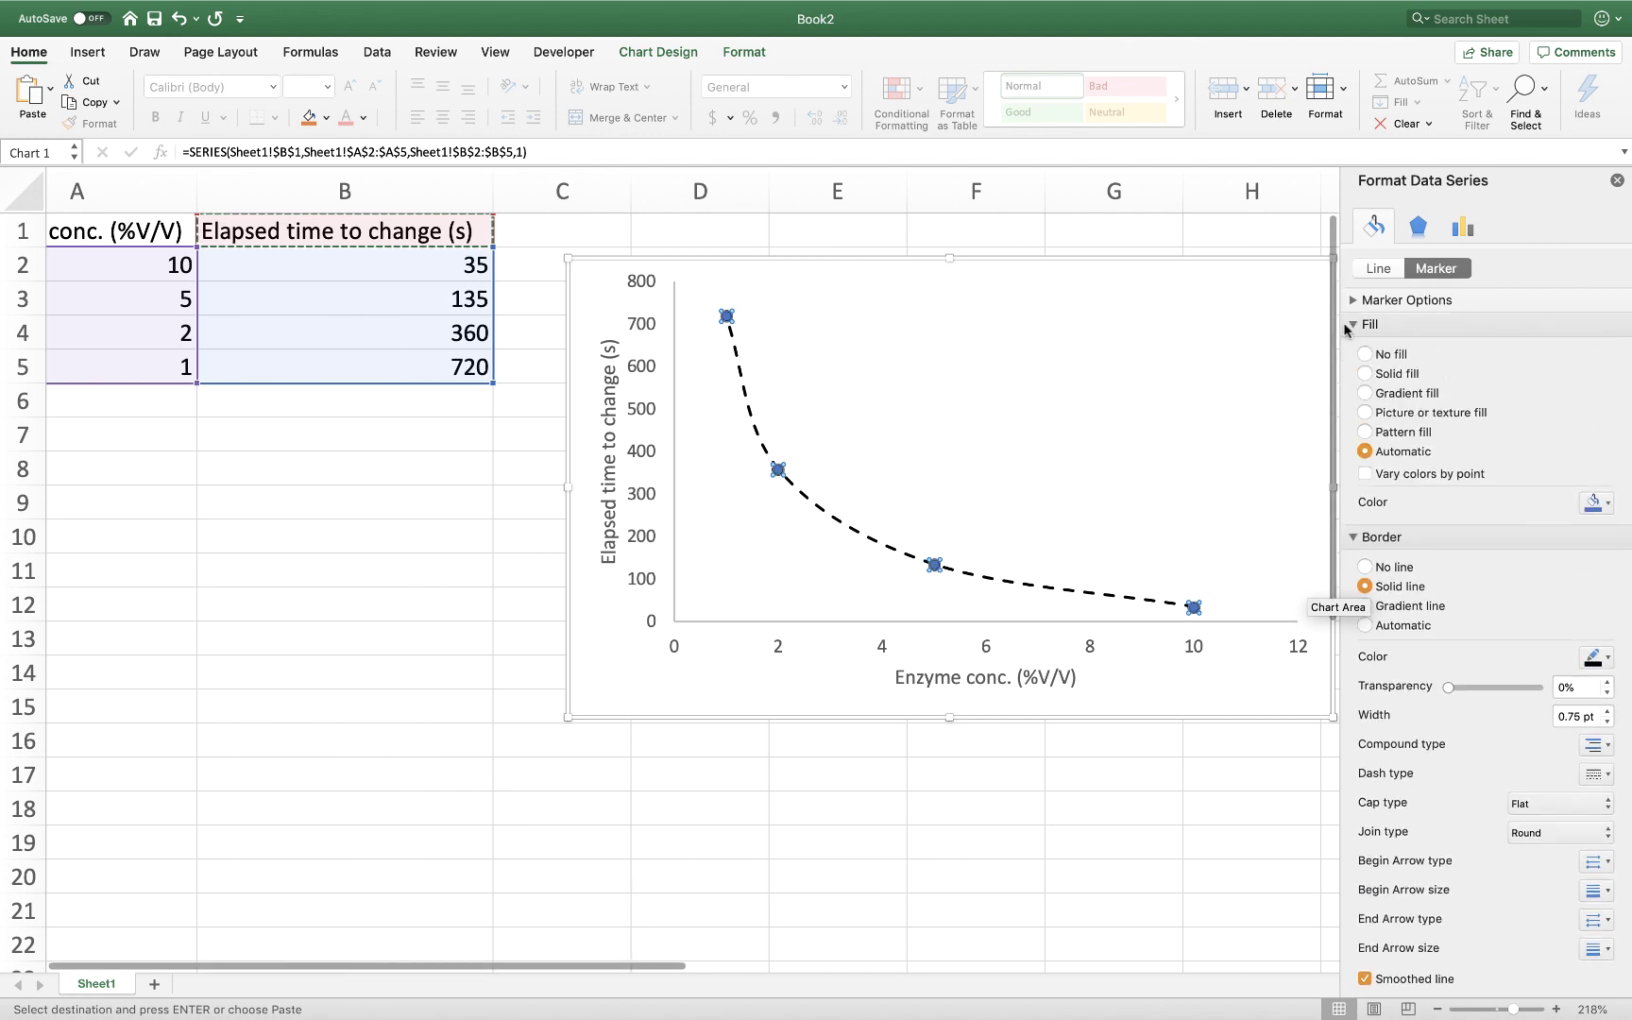
left_click(1593, 502)
left_click(1476, 555)
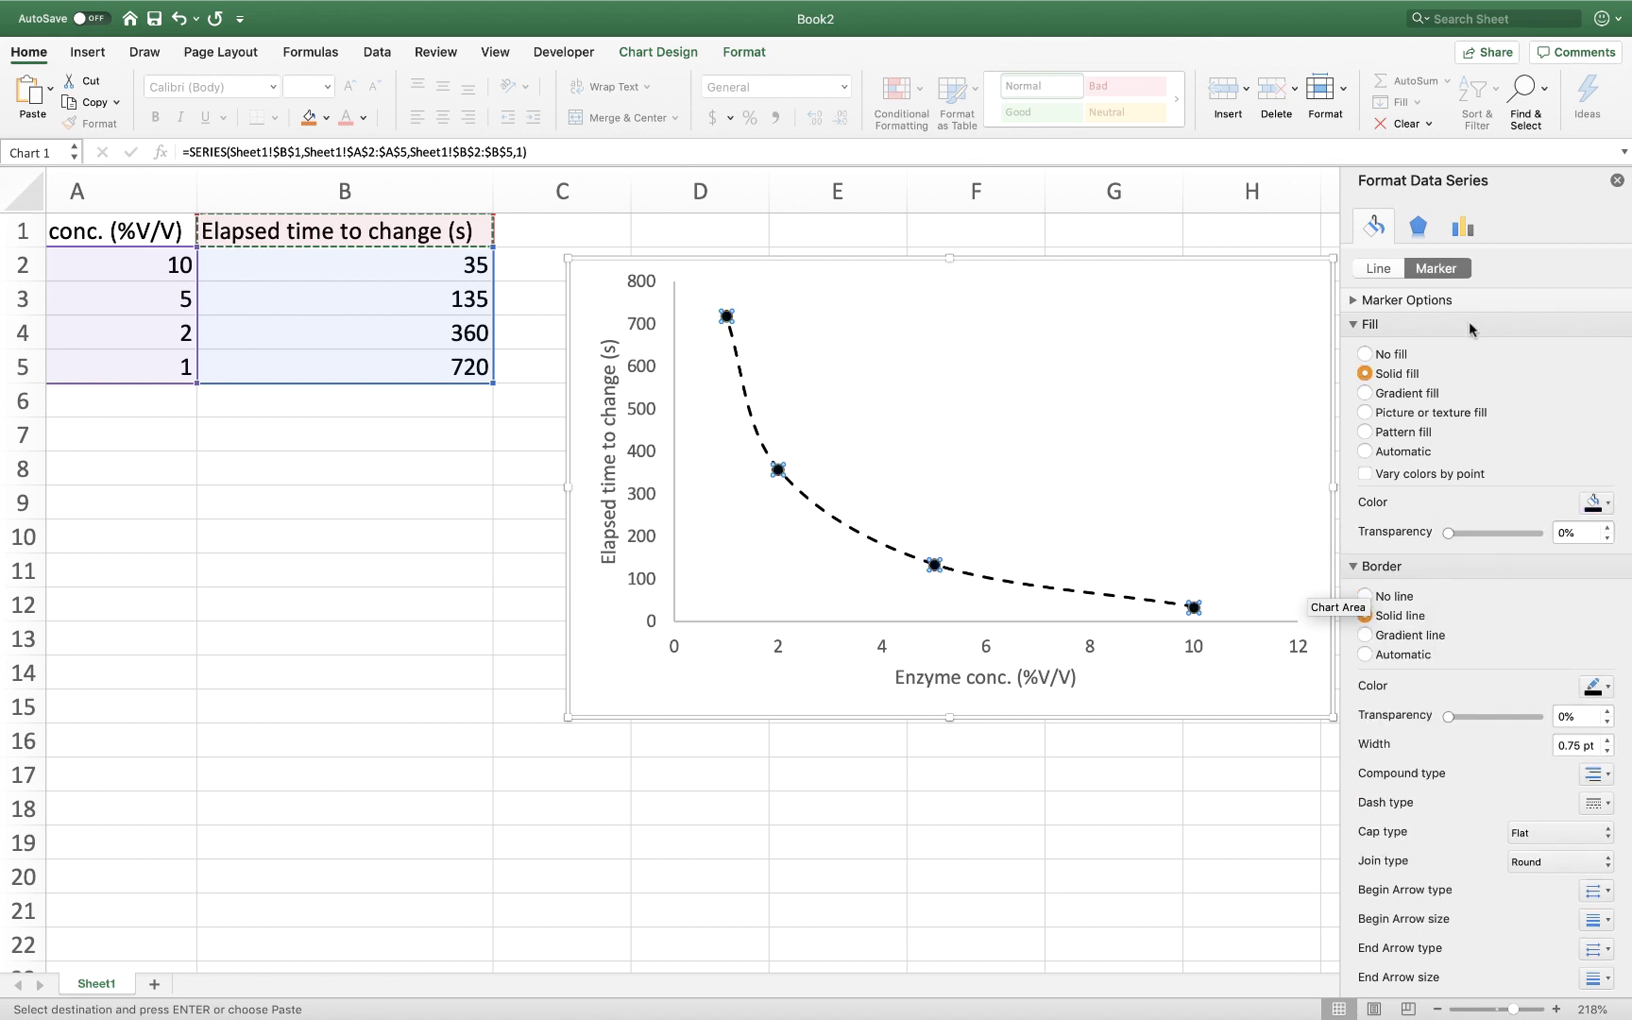
Change the data series markers to the built-in diamond shape and deselect the series.
left_click(1357, 299)
left_click(1380, 369)
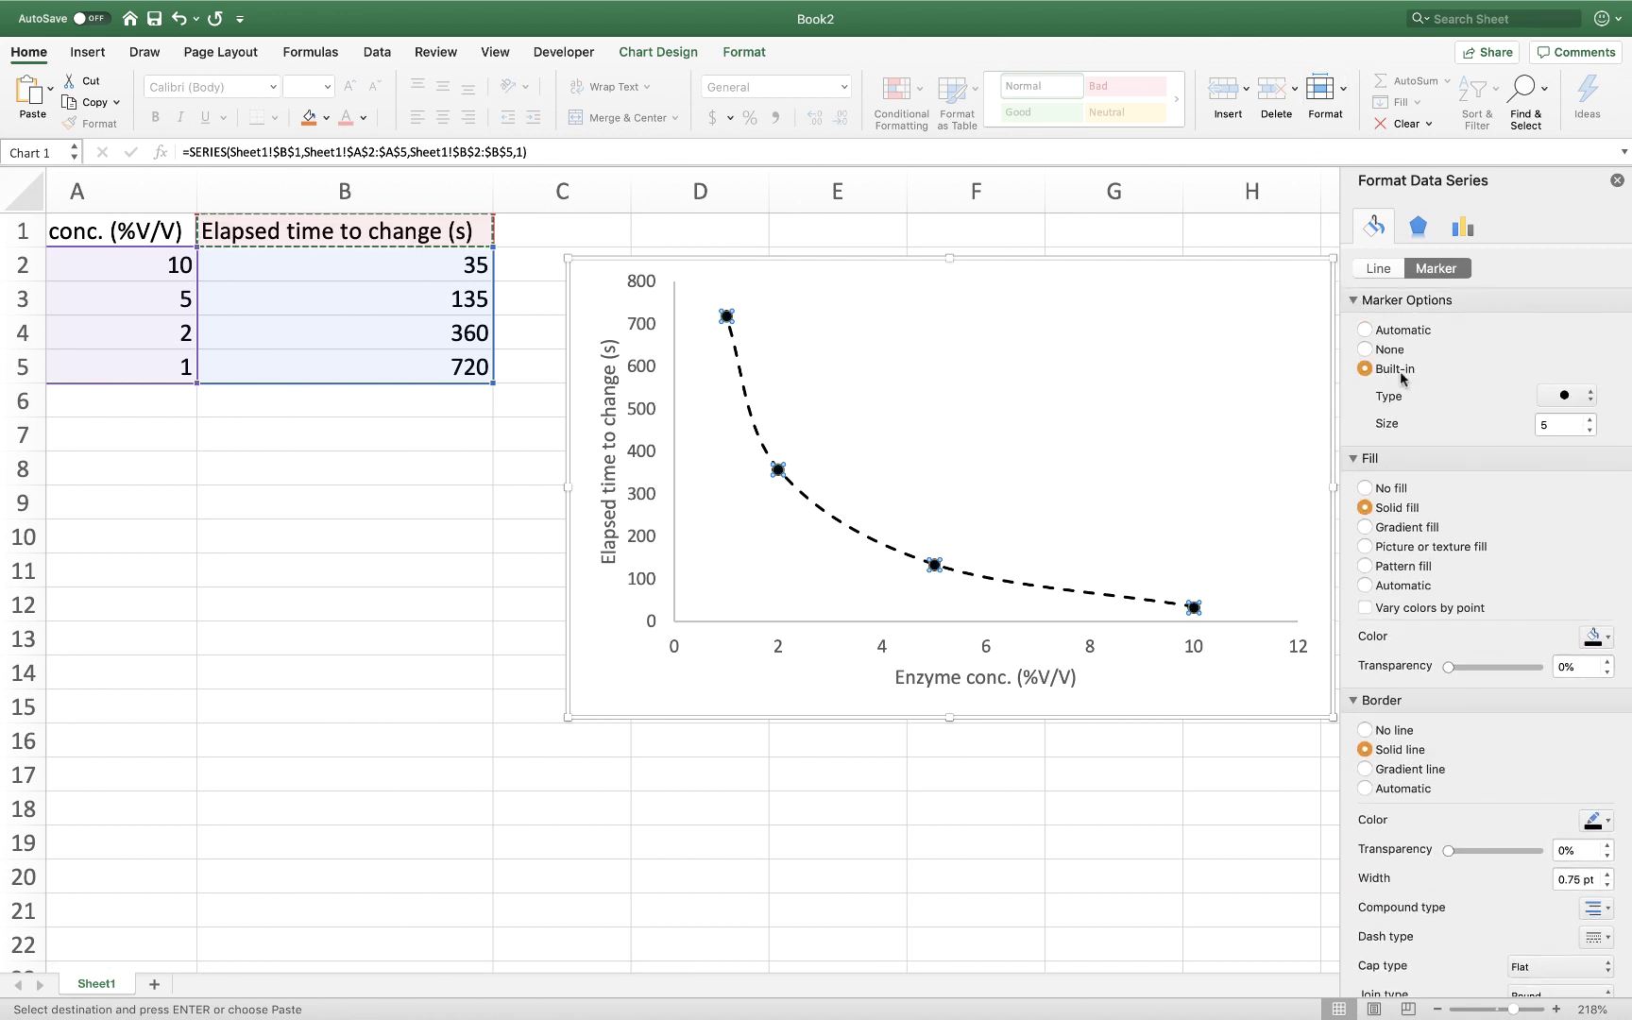
left_click(1566, 395)
left_click(1553, 290)
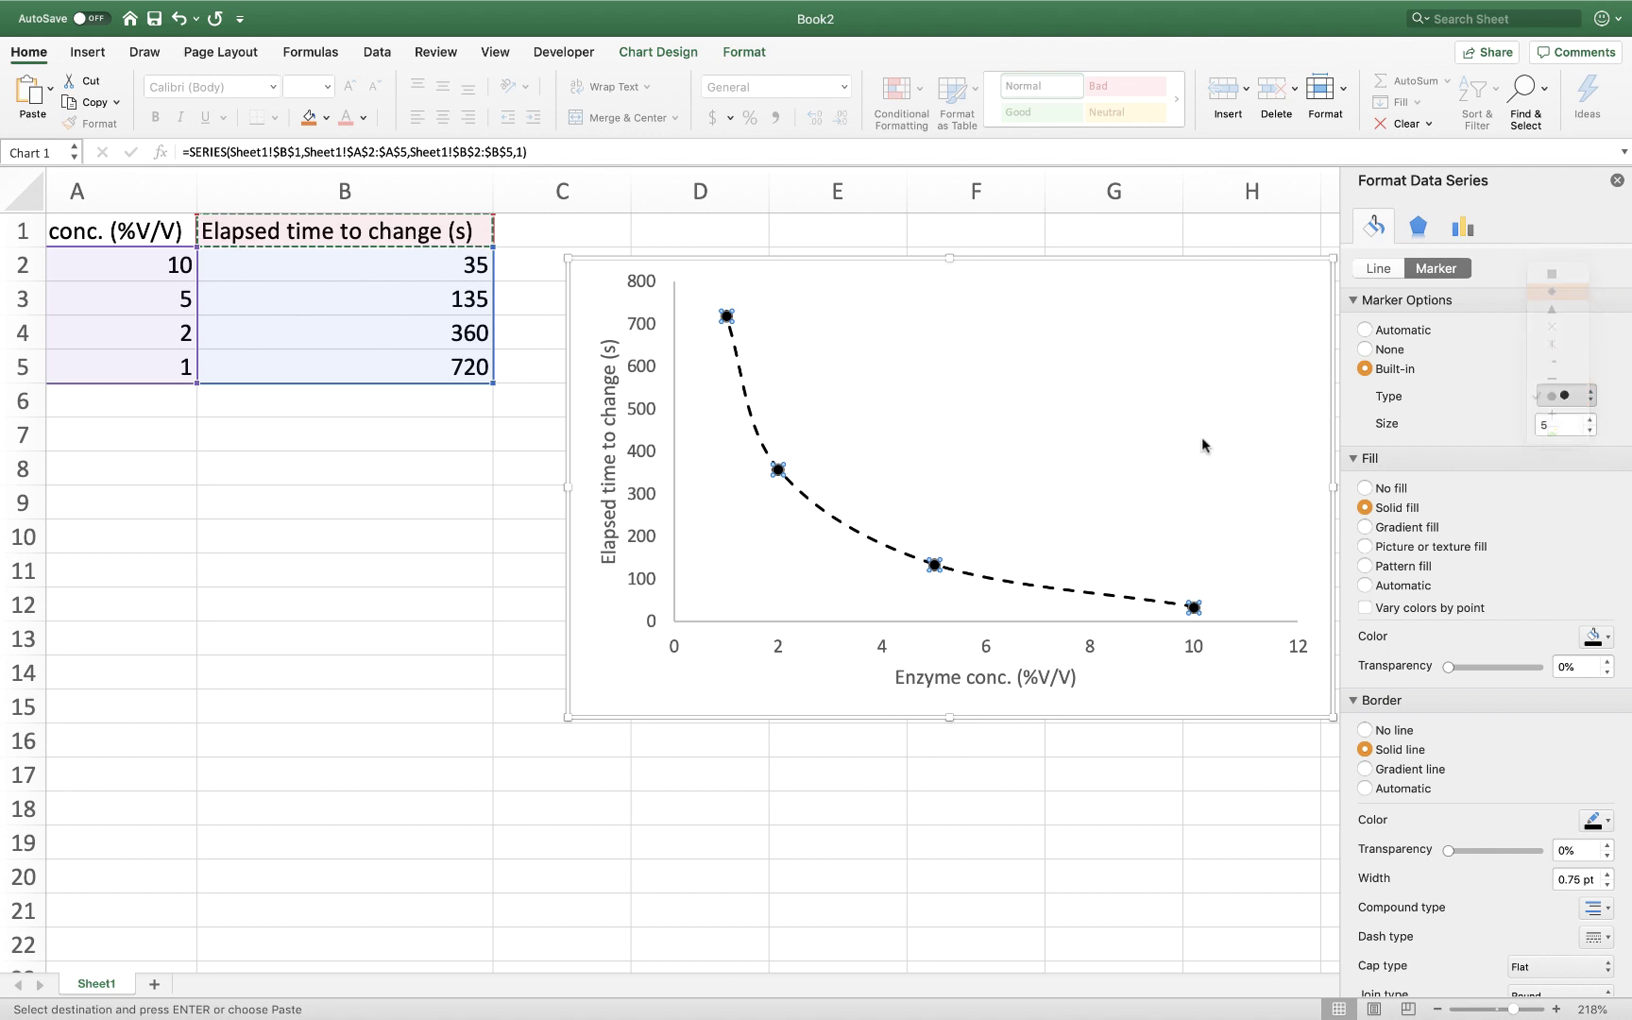
left_click(1566, 396)
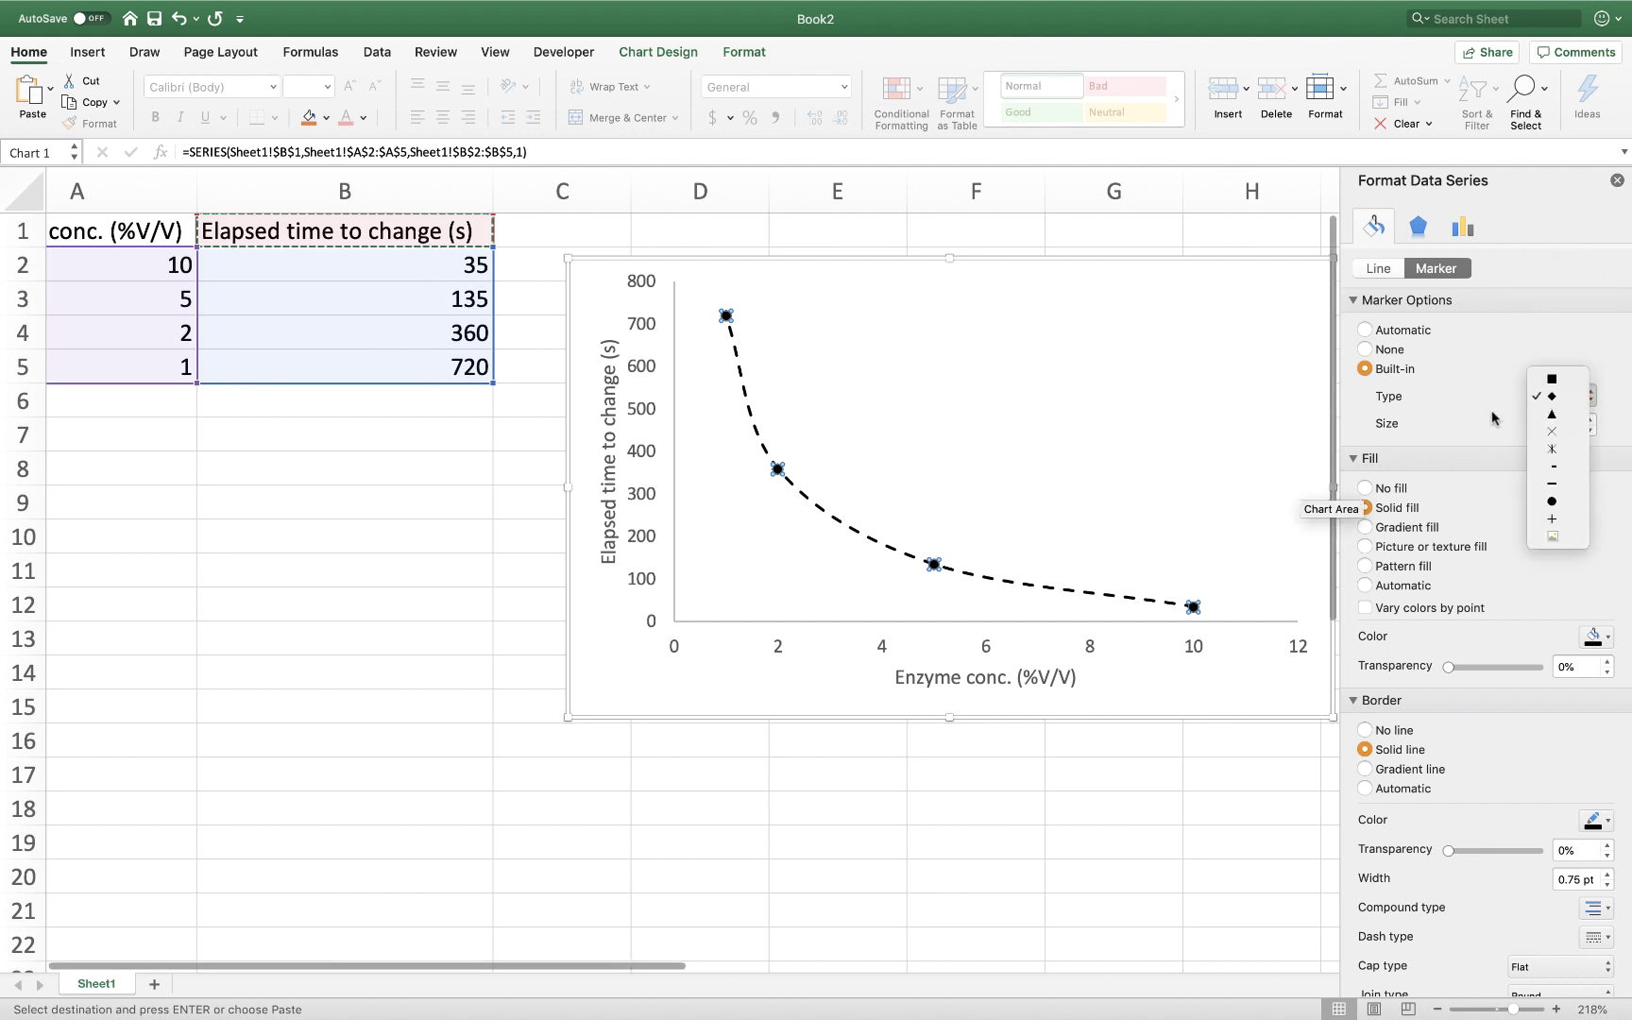
left_click(1454, 386)
left_click(1133, 458)
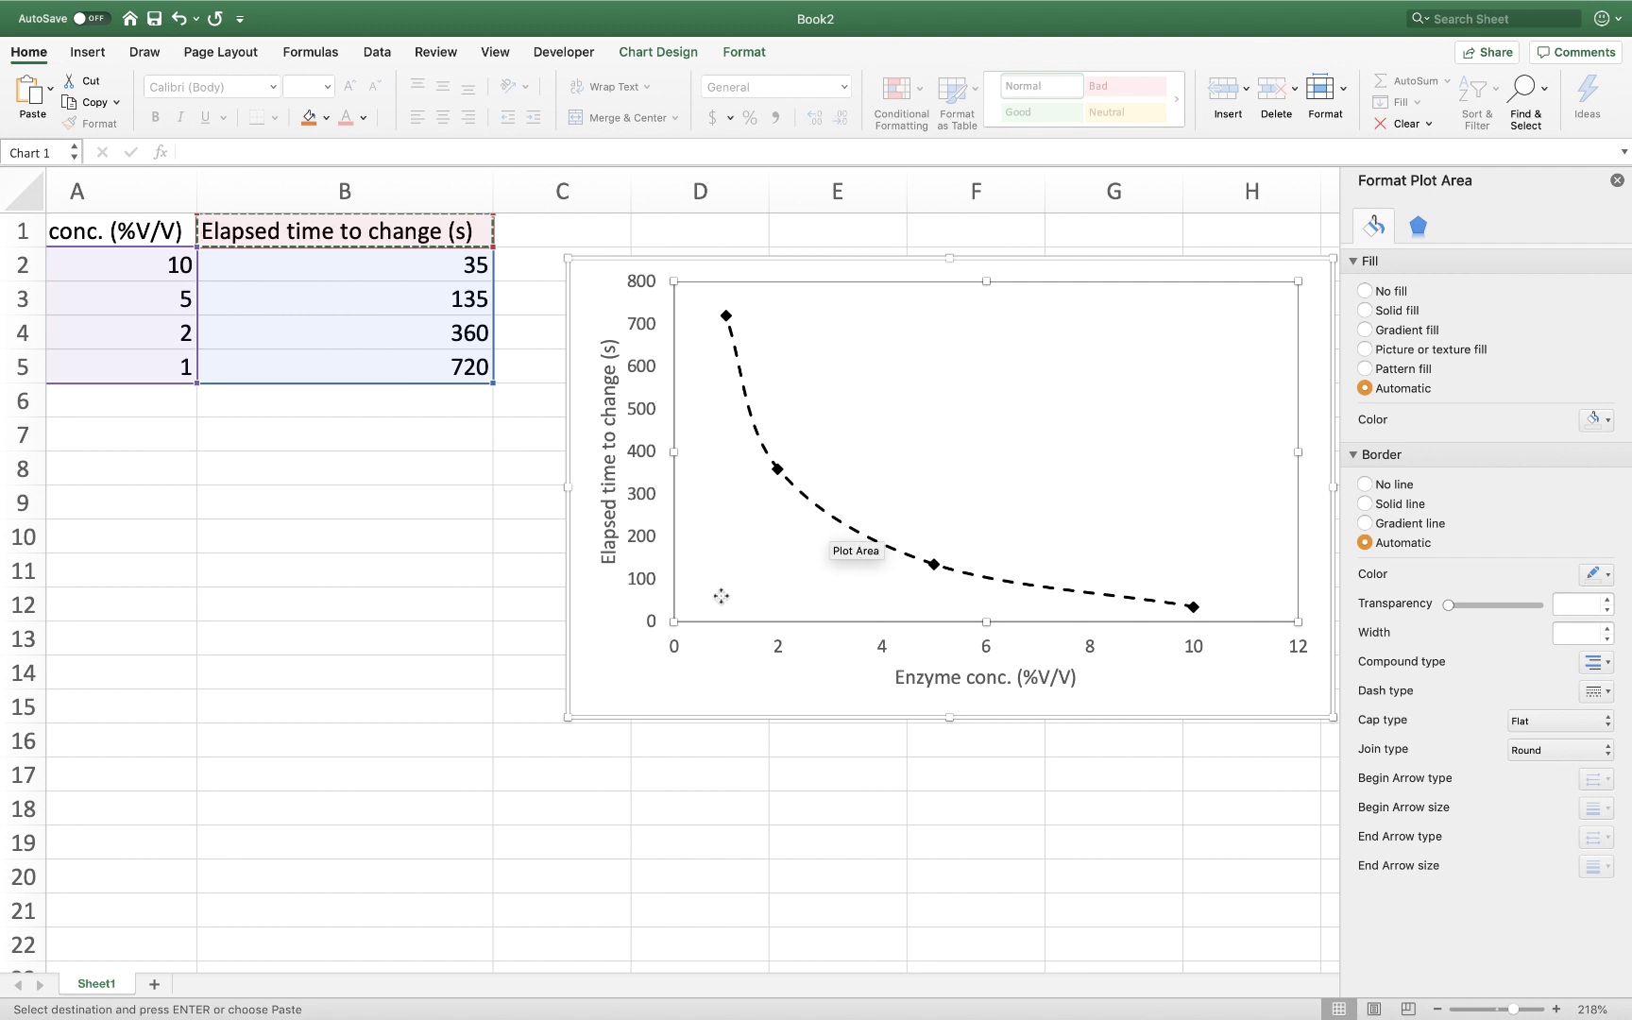
left_click(683, 705)
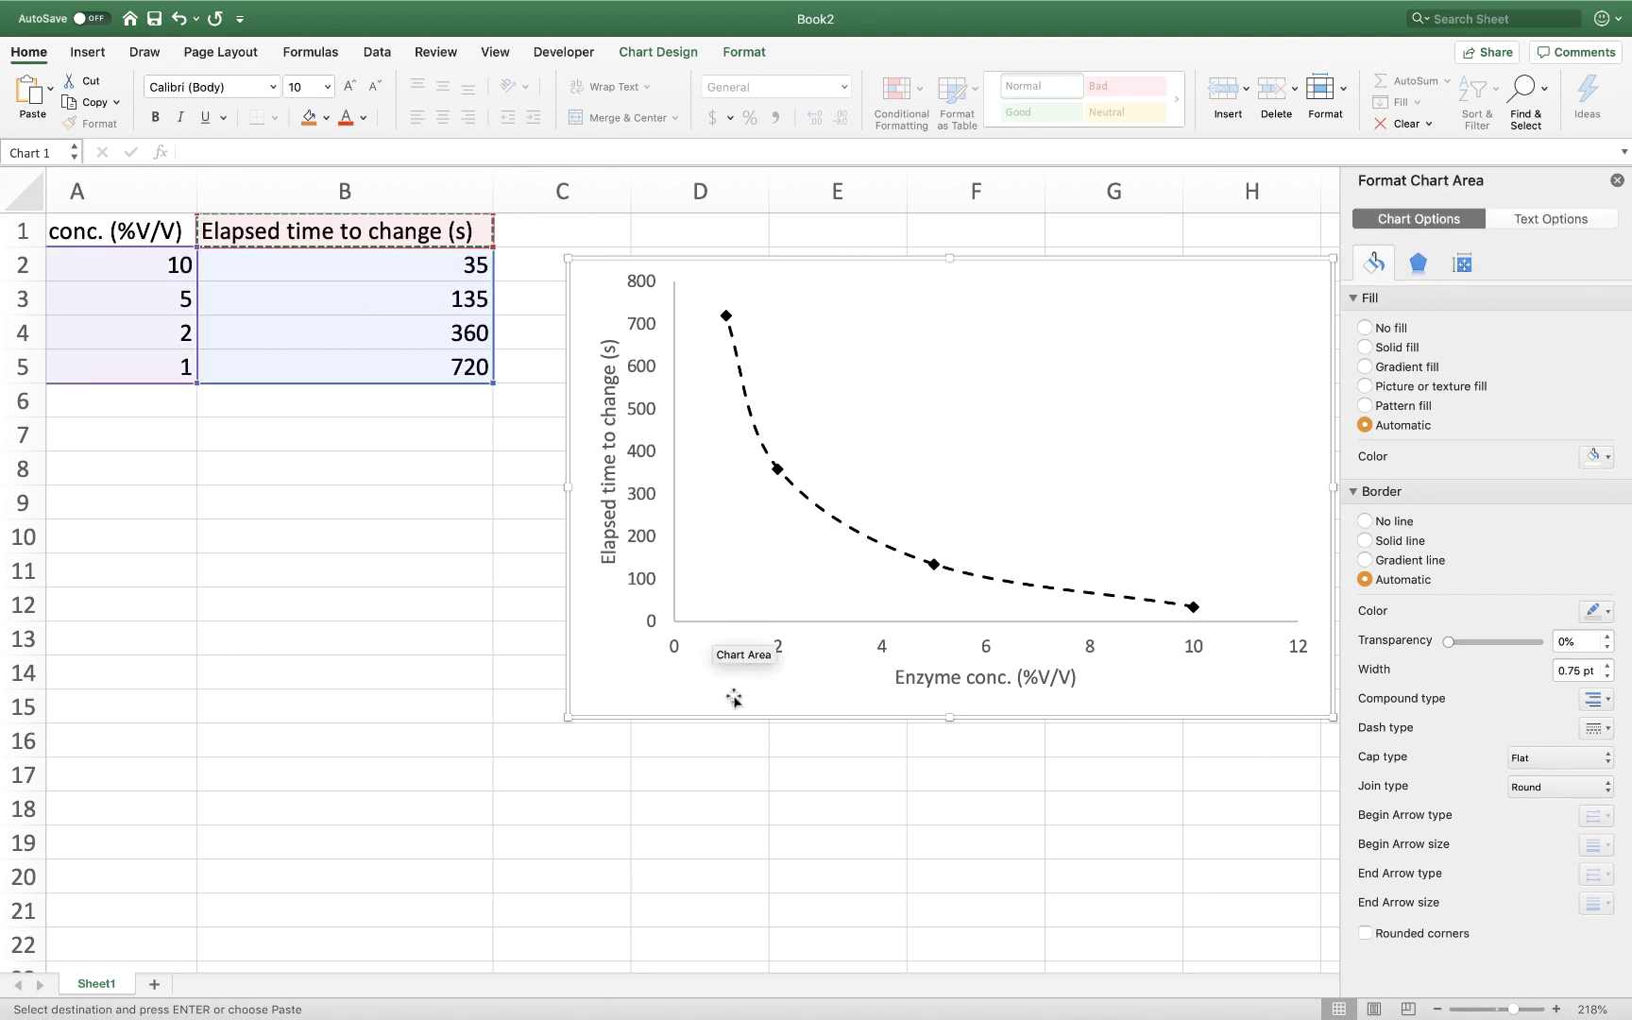
scroll(273, 437, "left", 3)
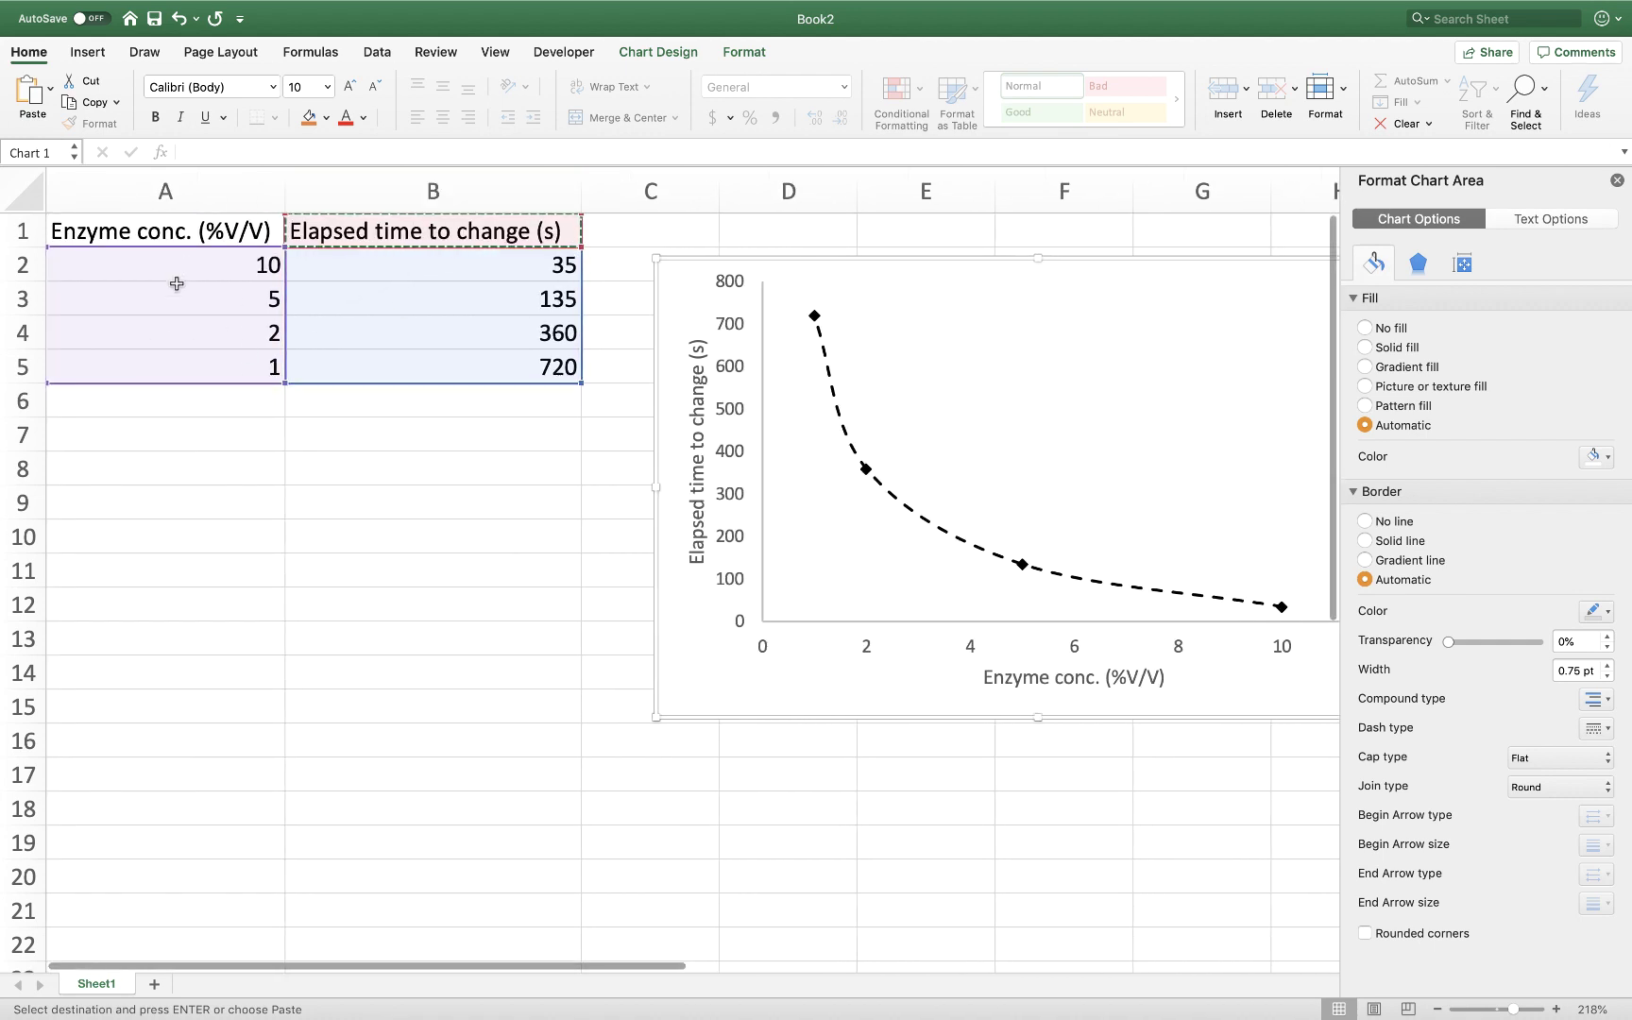
scroll(467, 401, "right", 1)
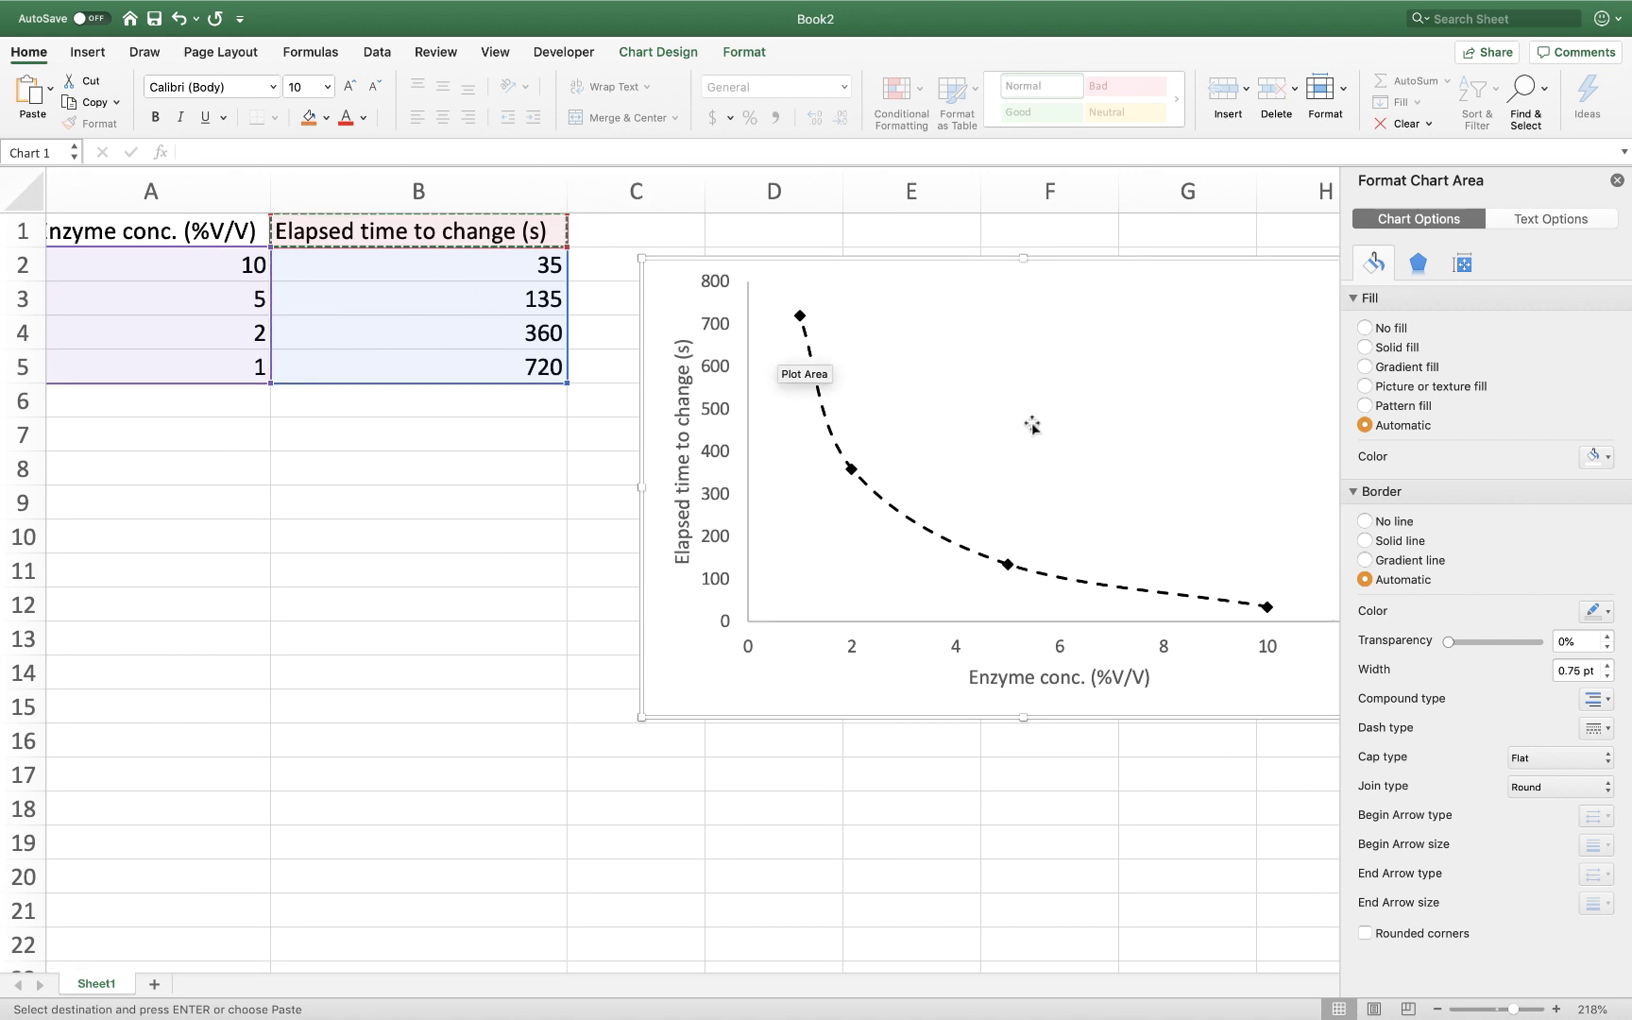
scroll(995, 526, "right", 2)
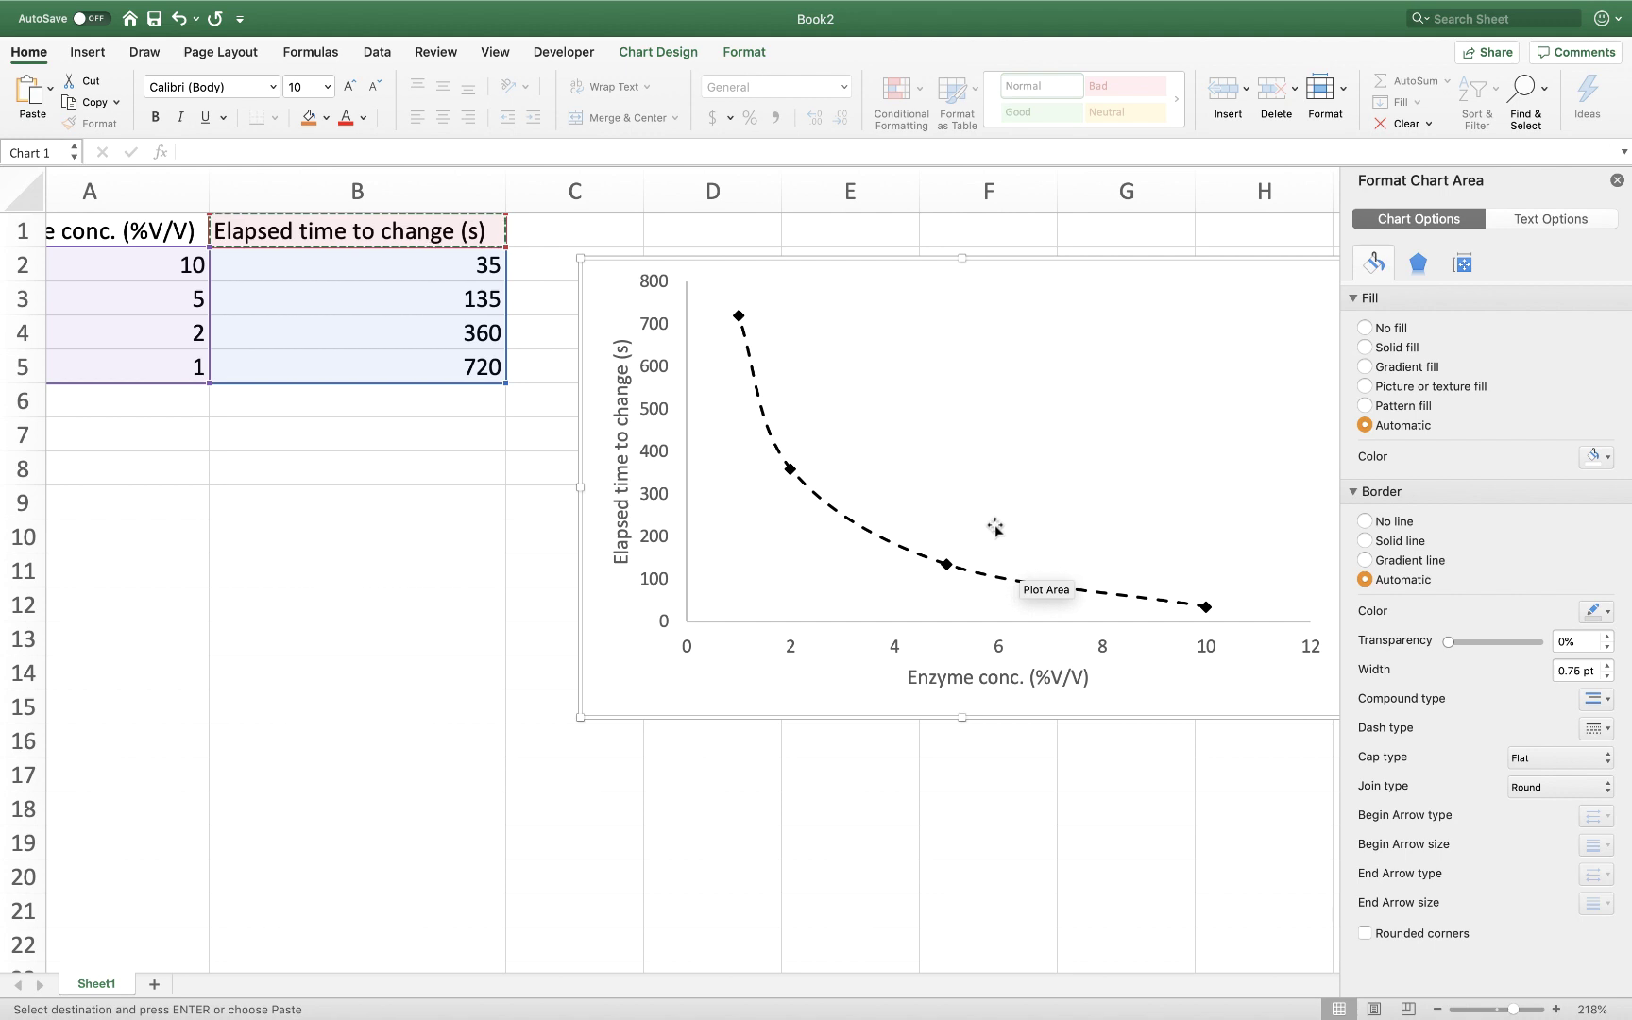
left_click(807, 791)
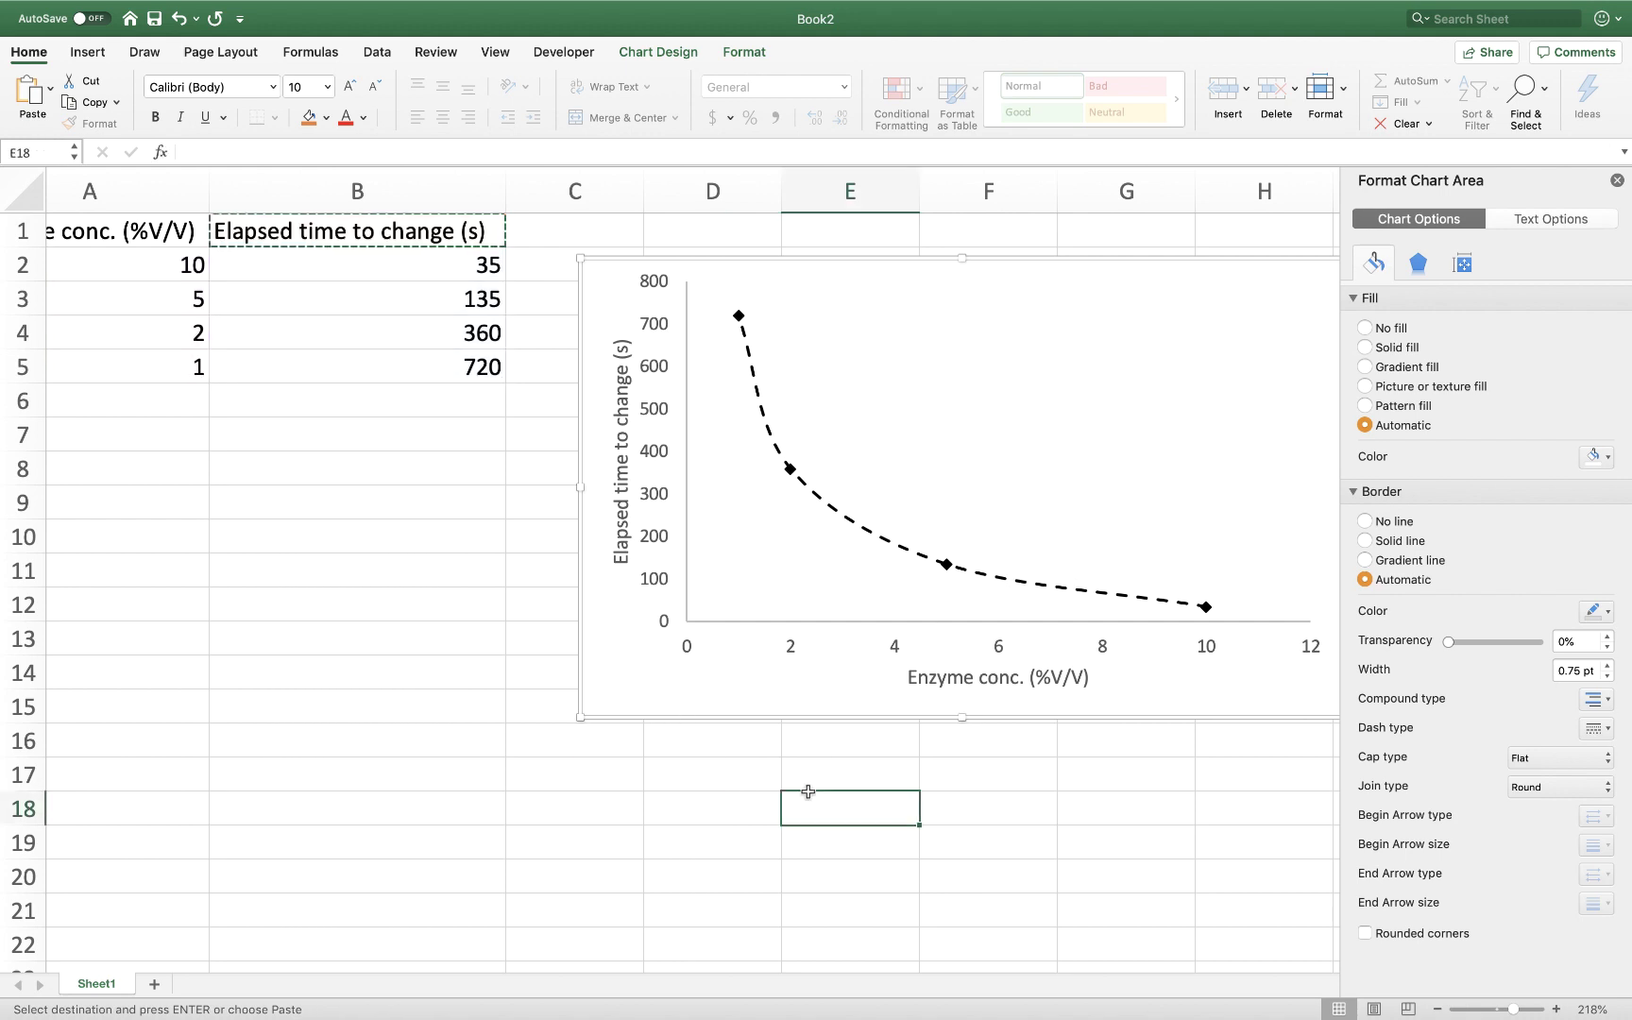
scroll(807, 755, "right", 1)
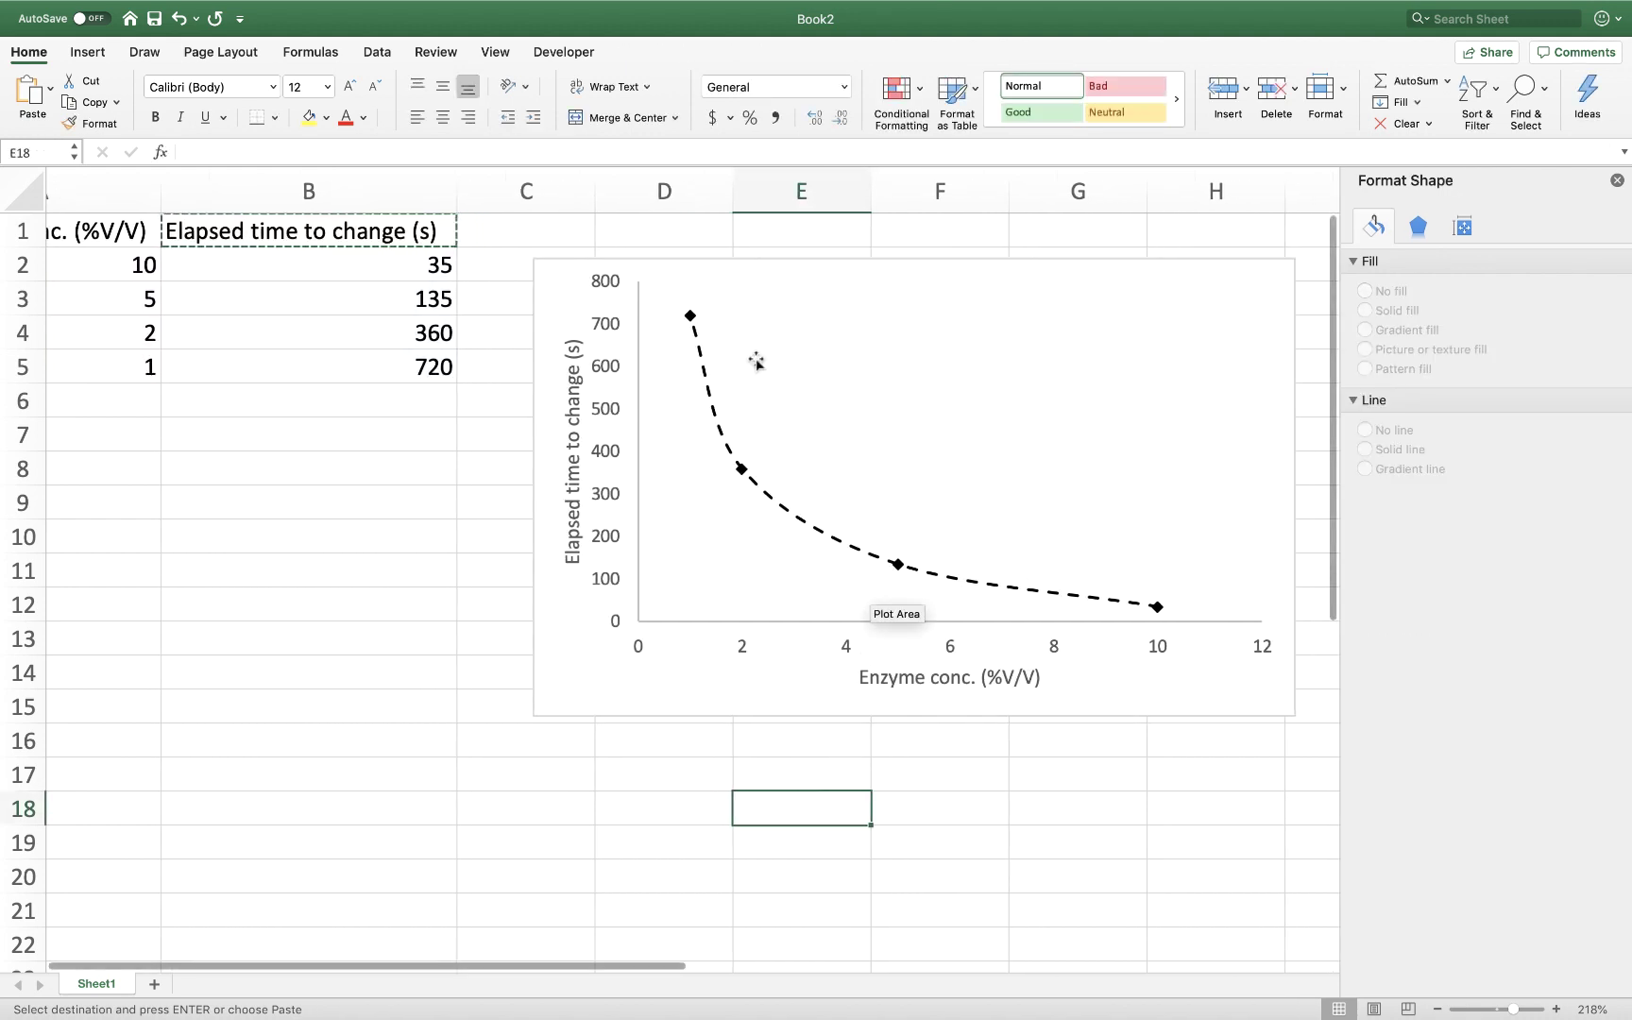
left_click(692, 333)
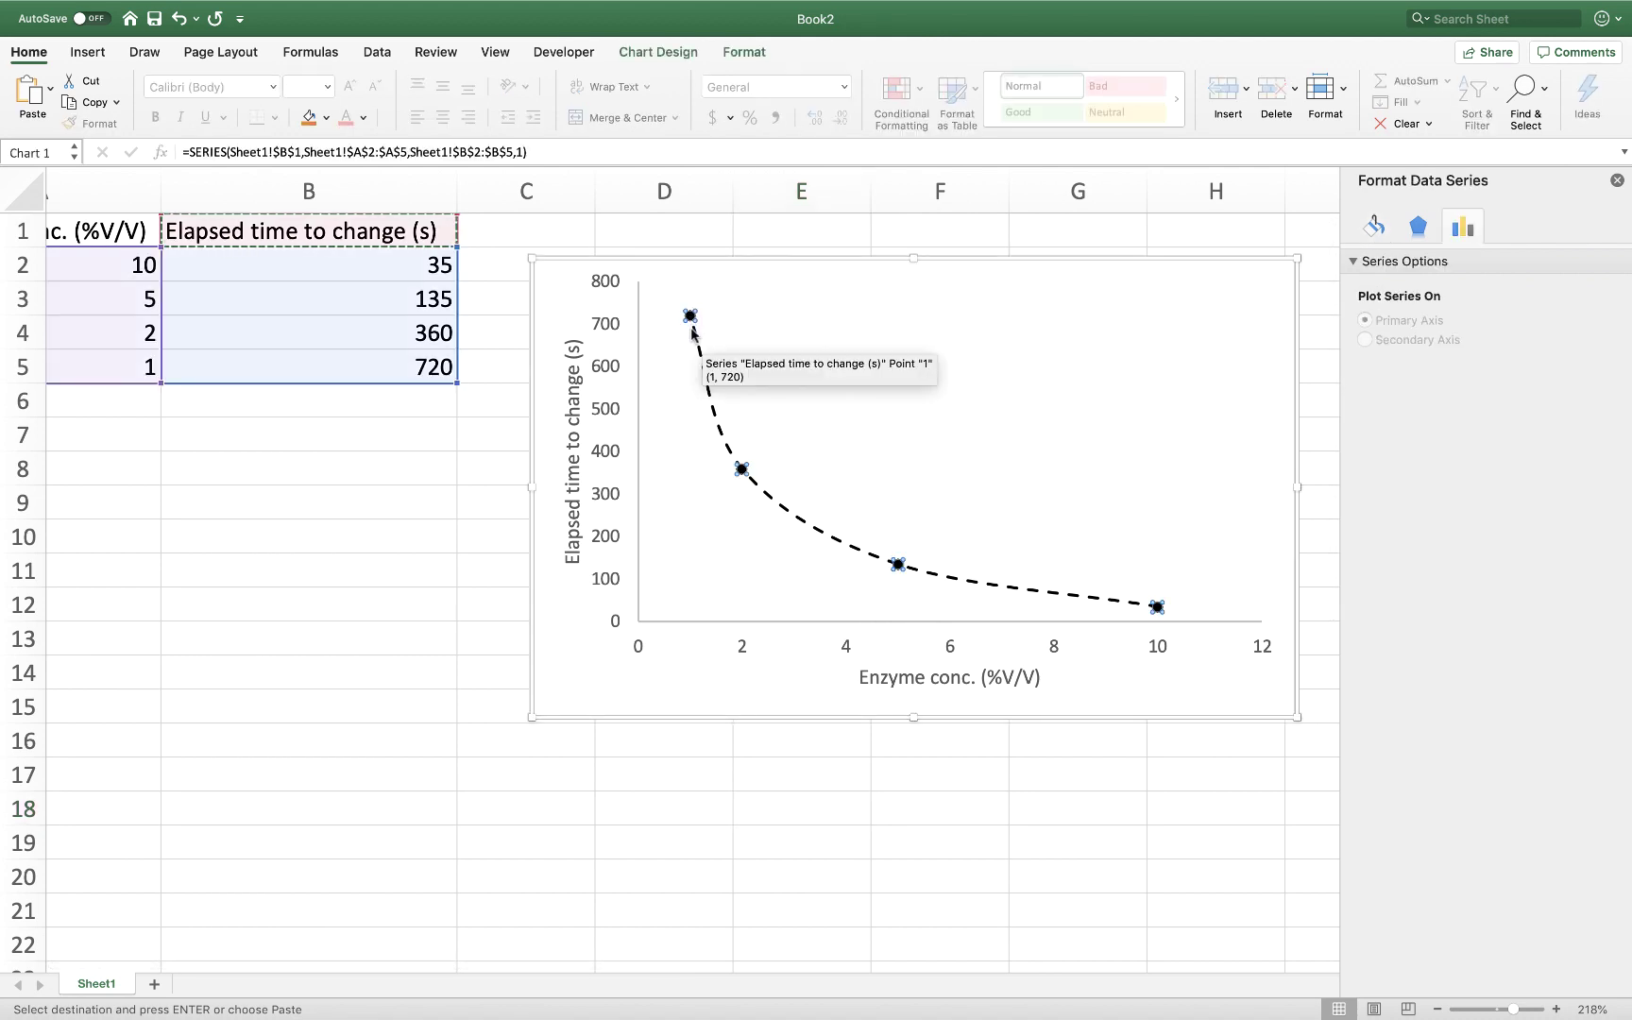
left_click(701, 363)
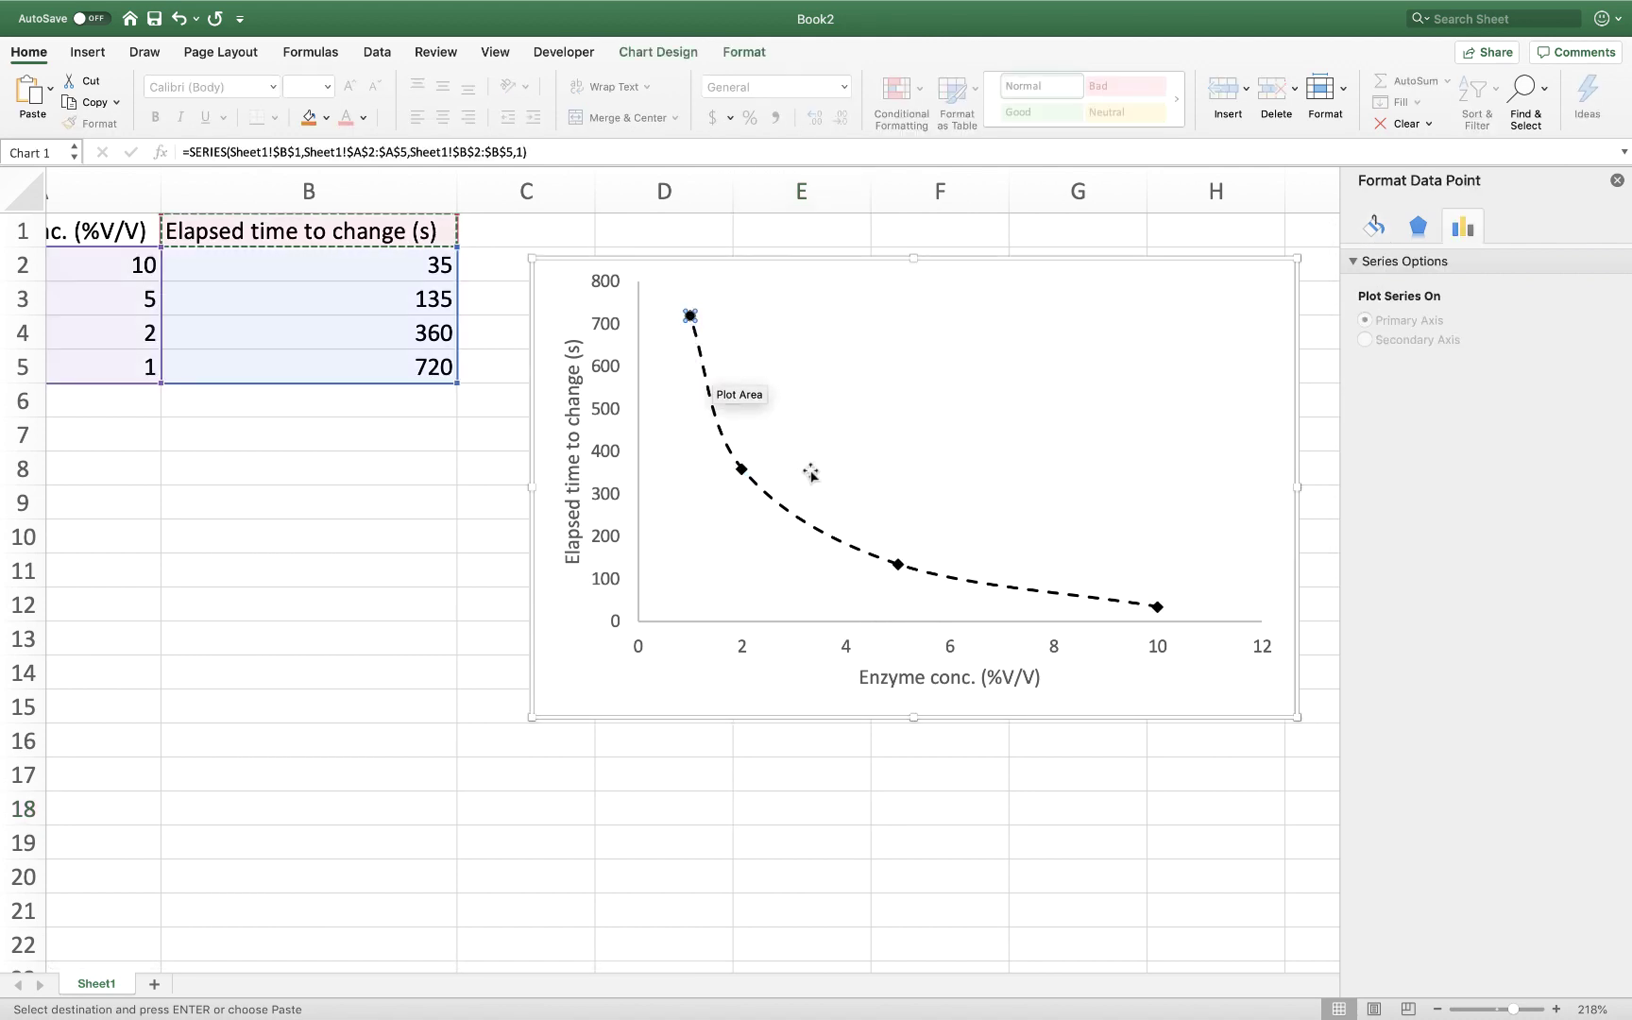
Format the vertical axis line as a solid black line with a width of 1 pt.
left_click(631, 397)
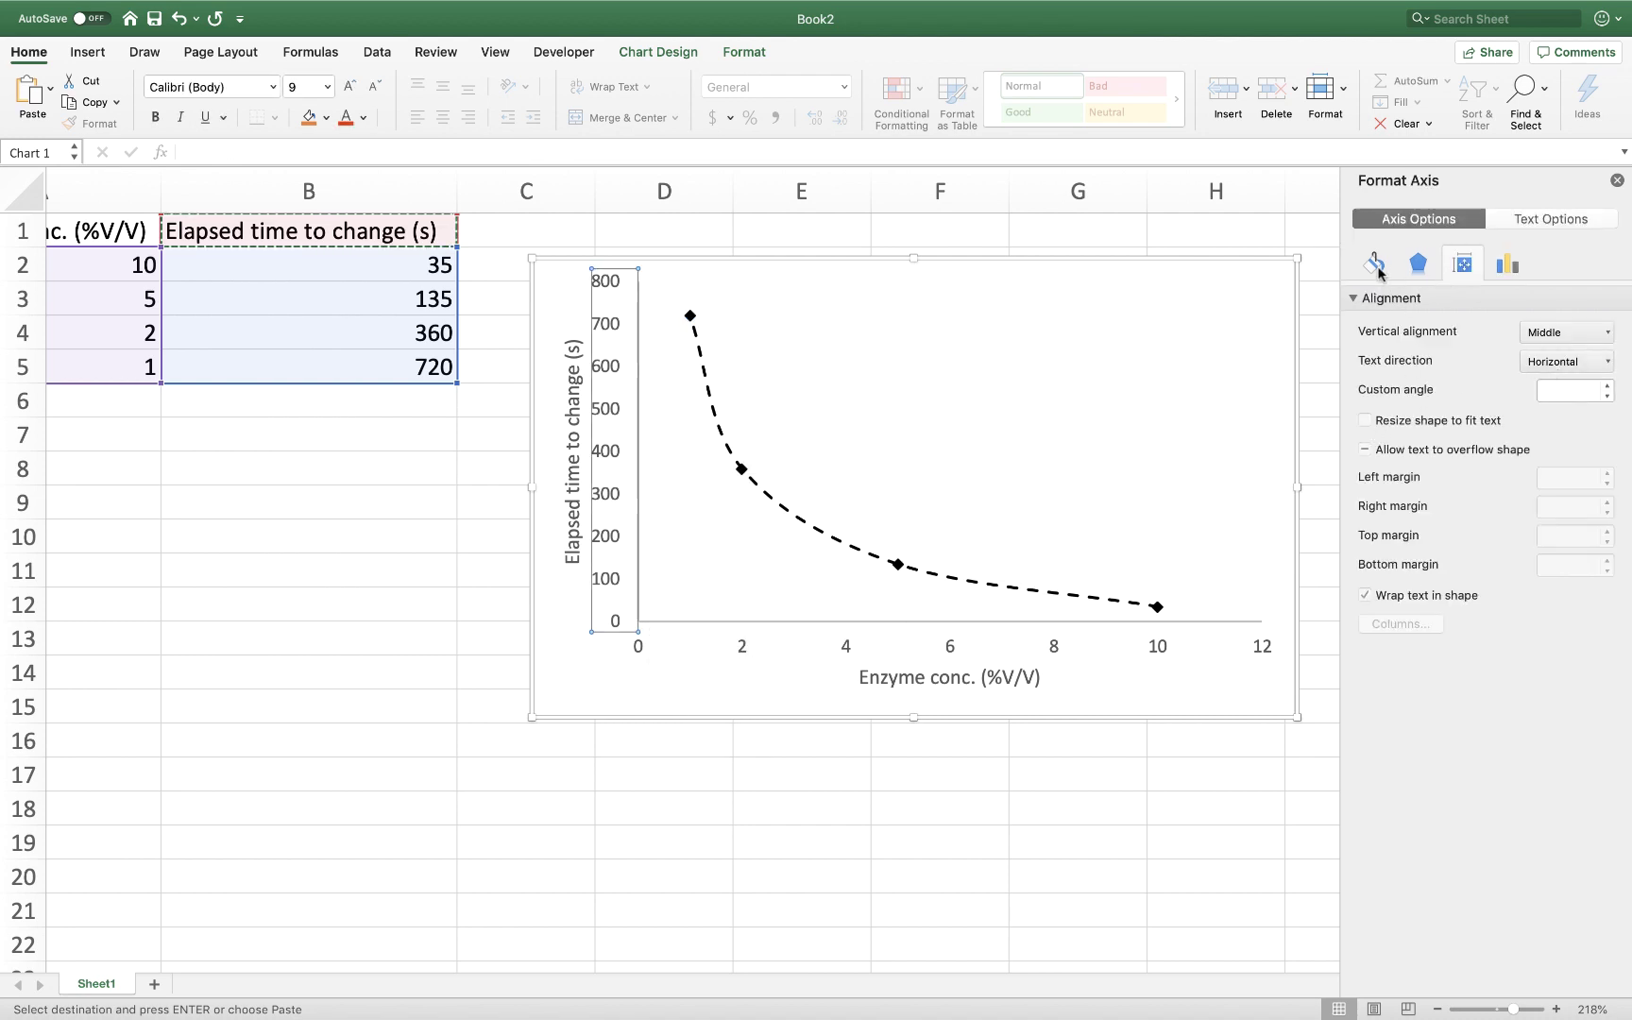
left_click(1375, 267)
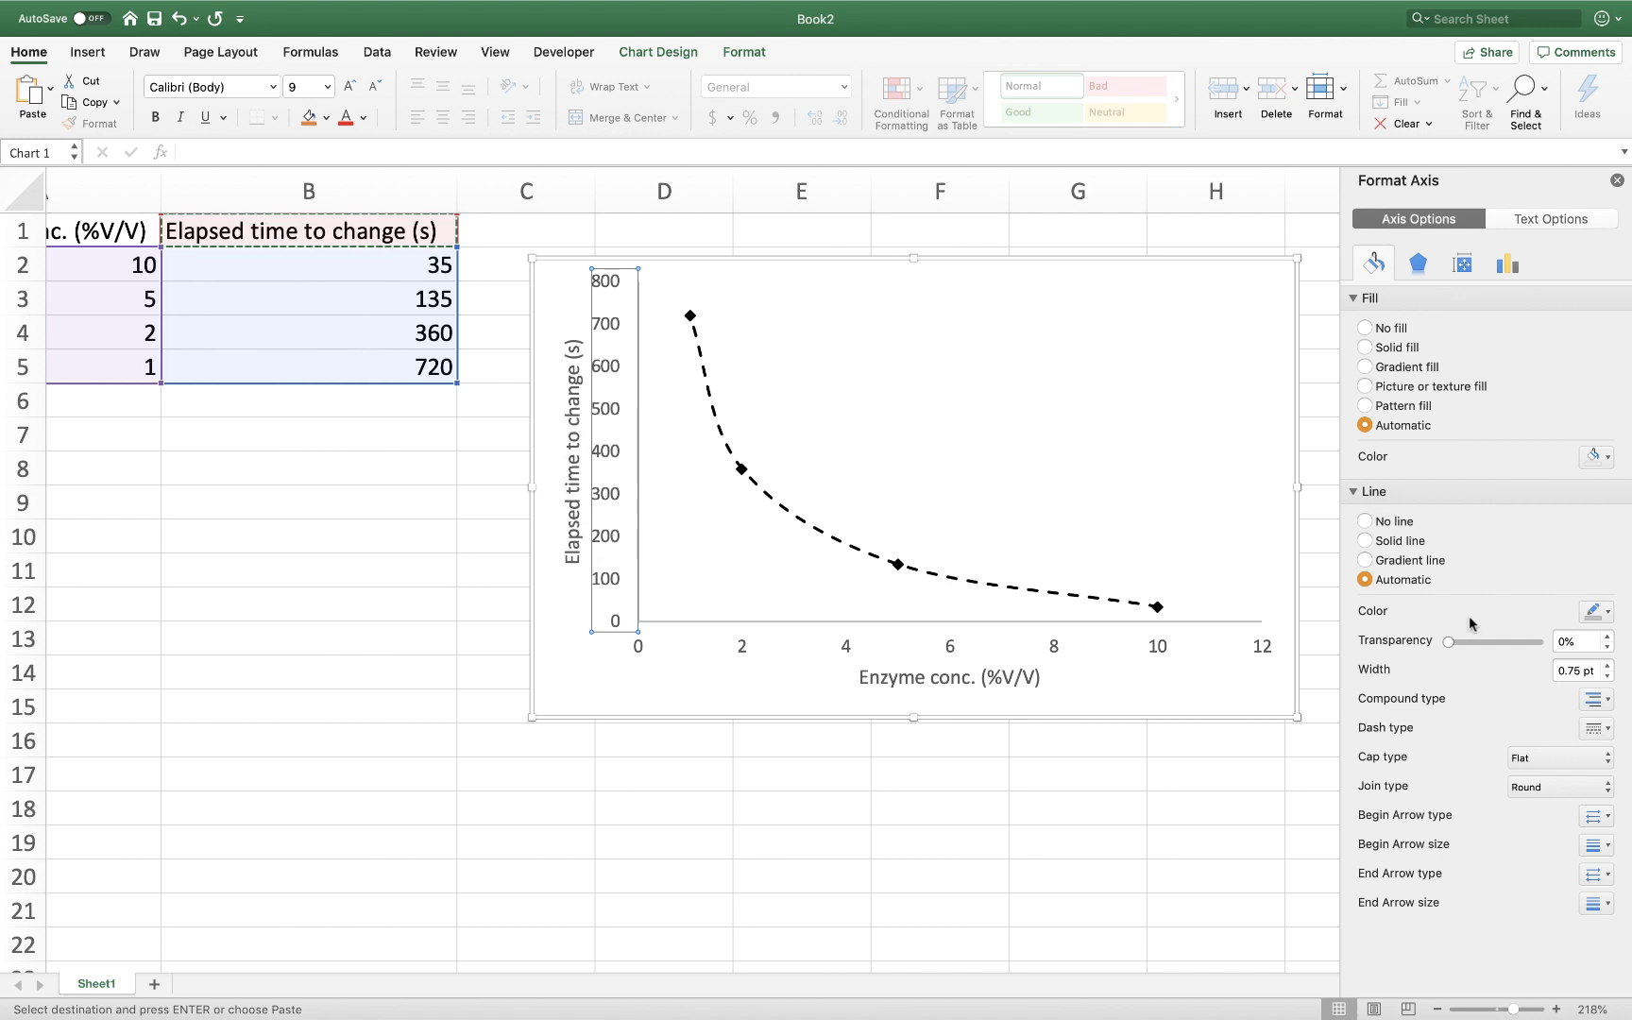
left_click(1594, 610)
left_click(1475, 663)
left_click(1606, 665)
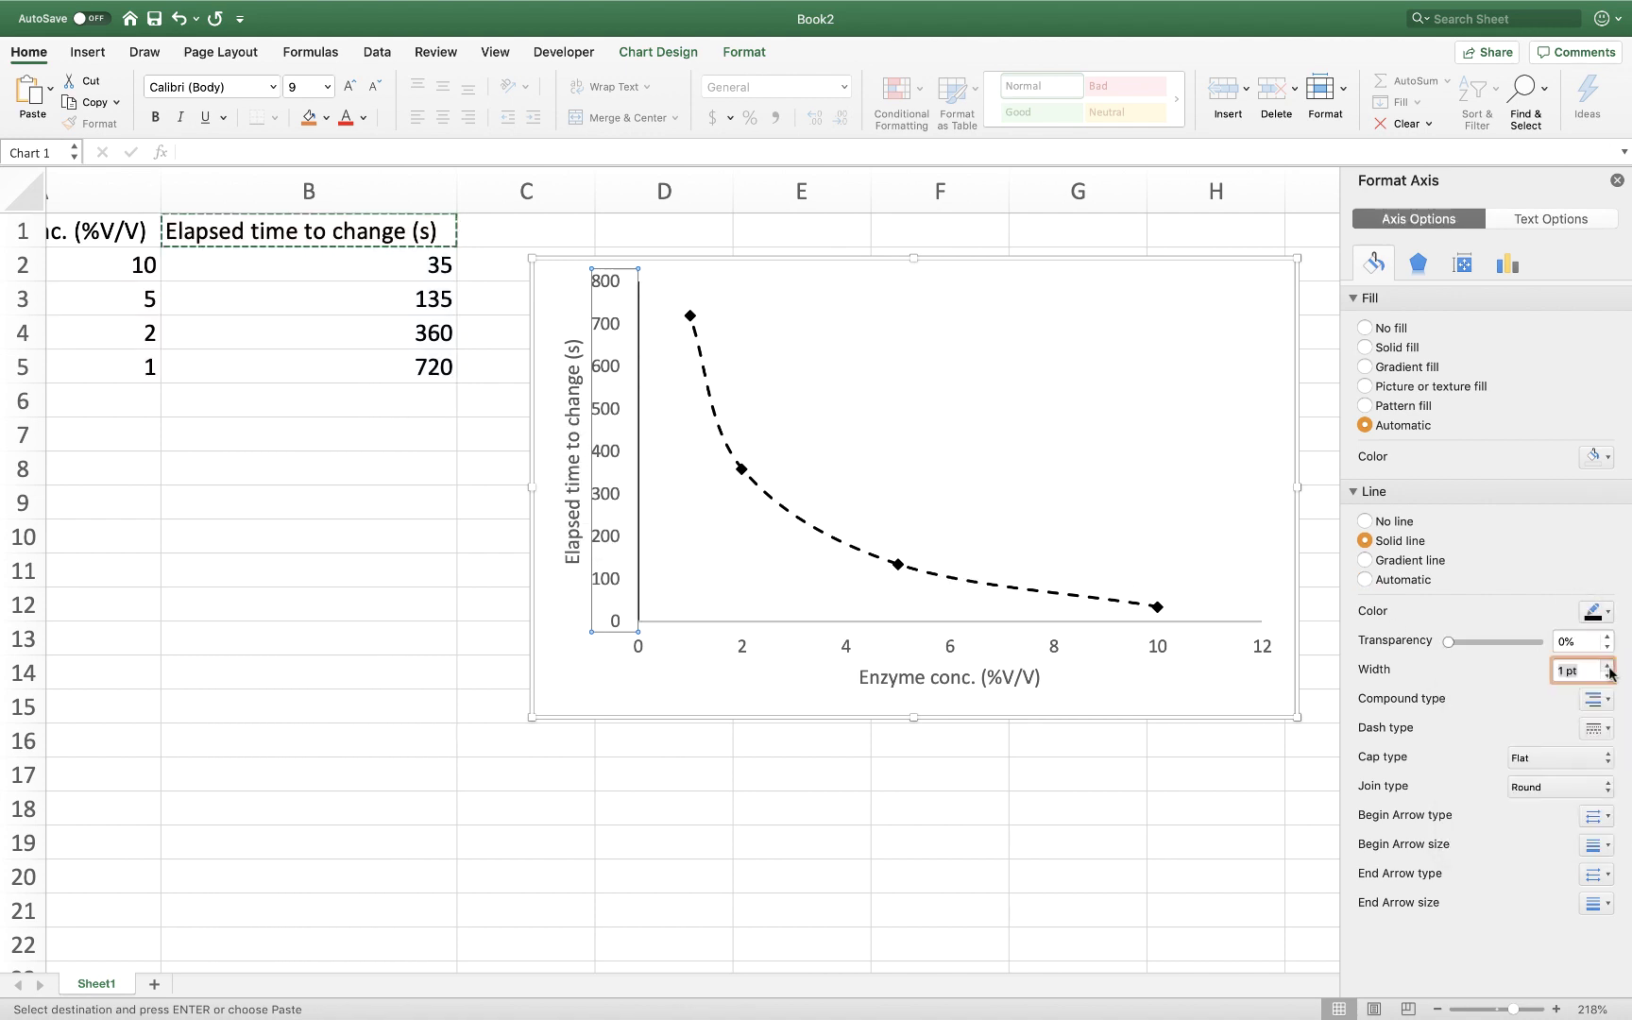
Format the horizontal axis line as solid black, 1 pt wide, and deselect the chart.
left_click(729, 638)
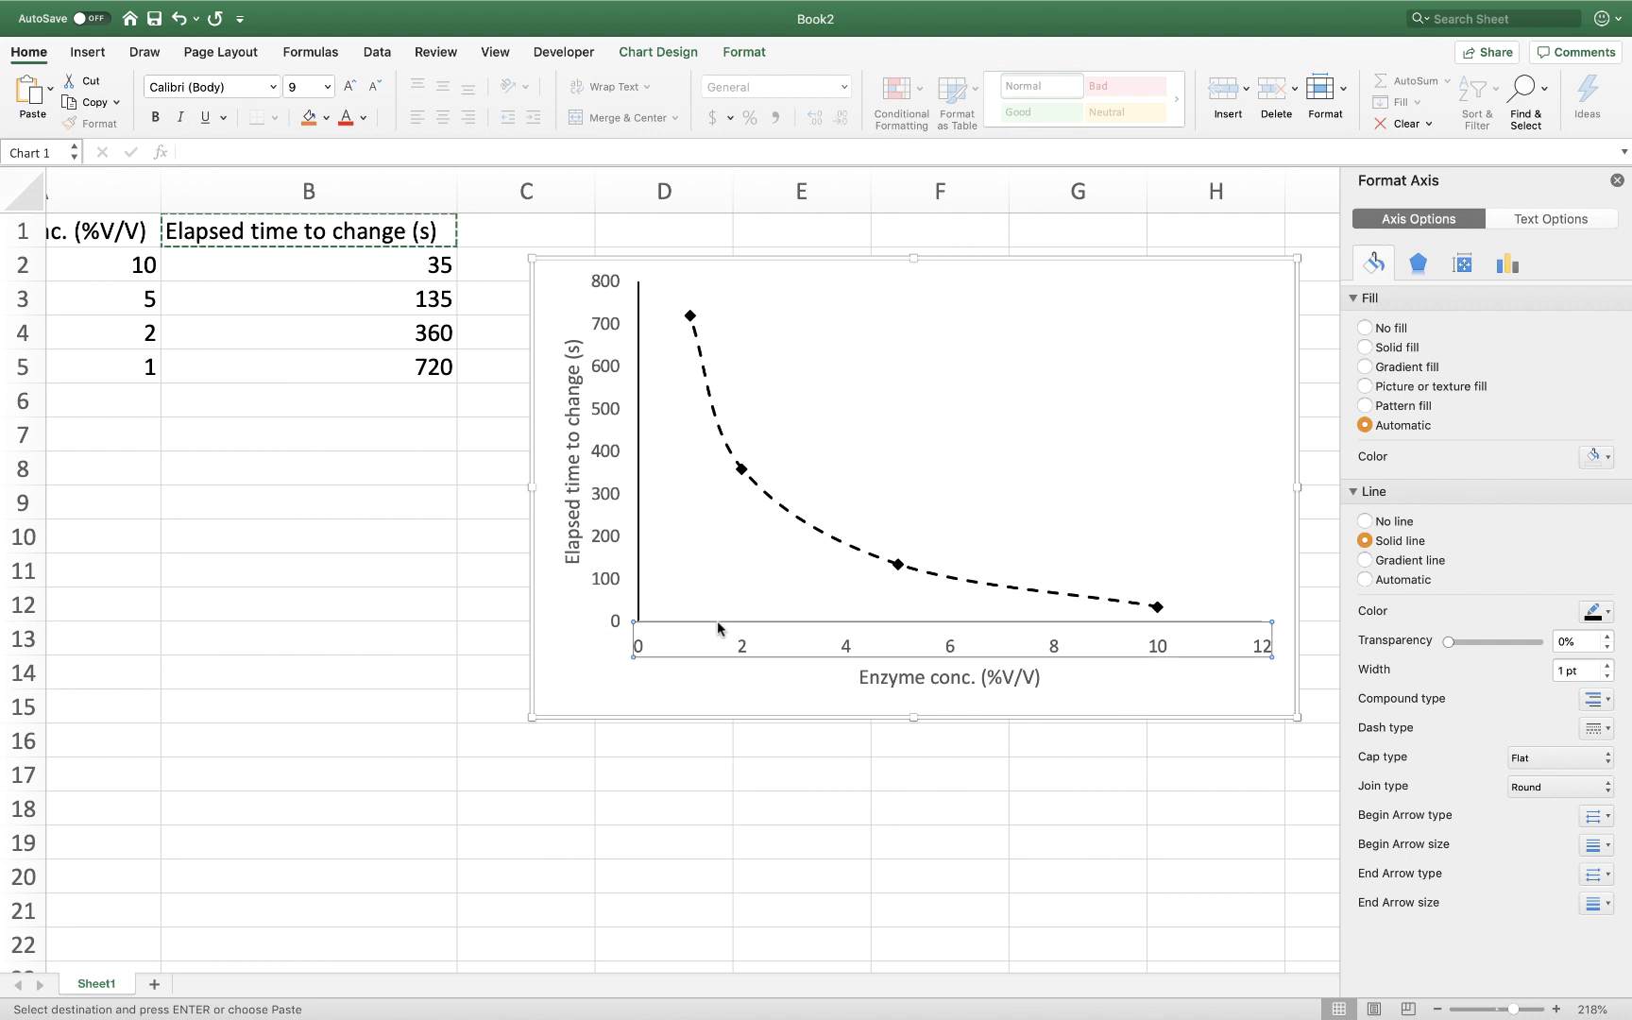
left_click(1594, 610)
left_click(1475, 664)
left_click(1606, 665)
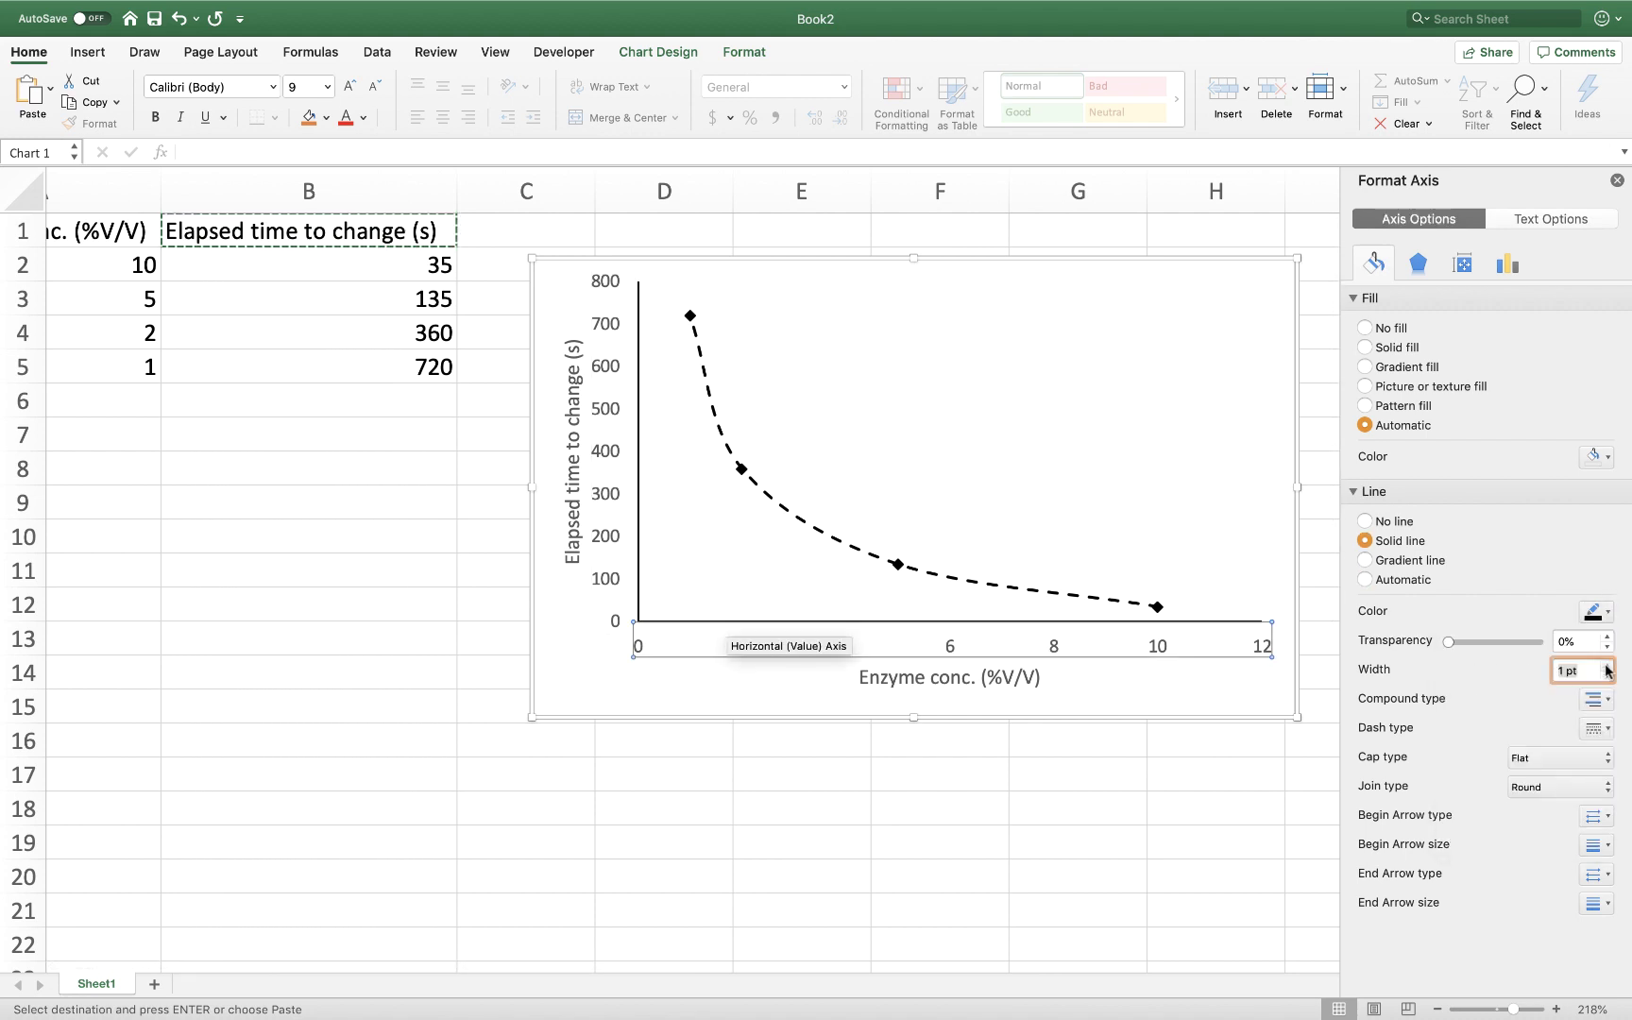
left_click(1184, 765)
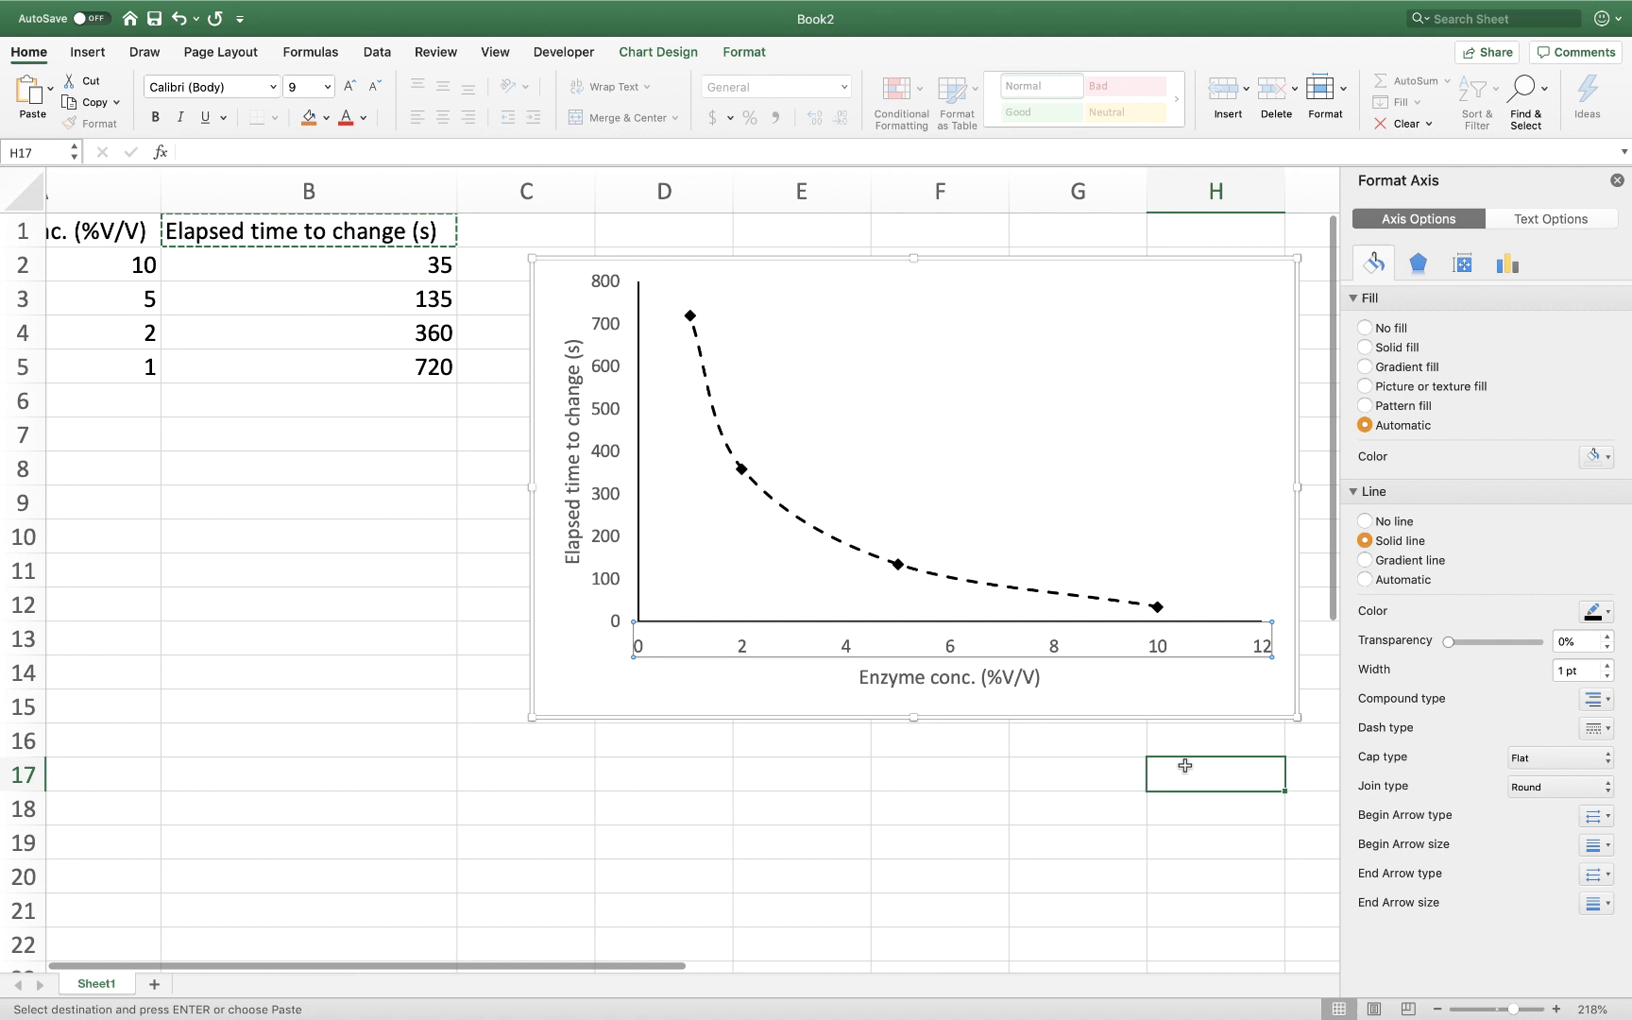
left_click(718, 758)
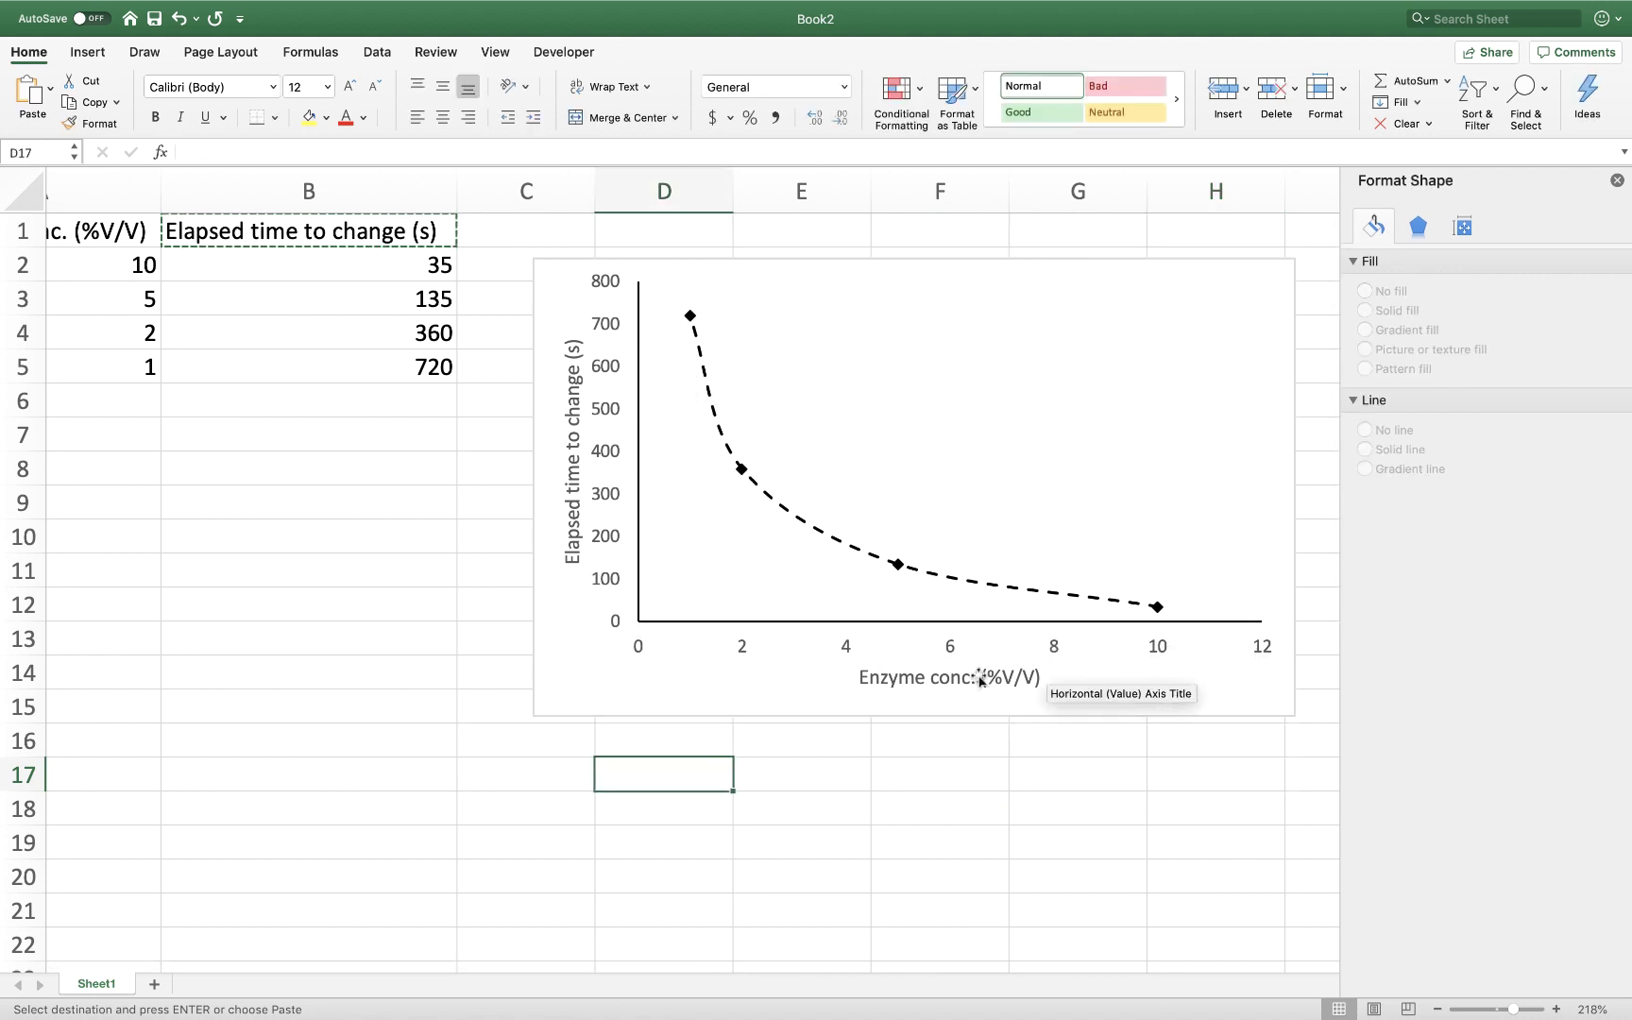
Copy the whole finished chart to the clipboard and deselect it.
left_click(594, 667)
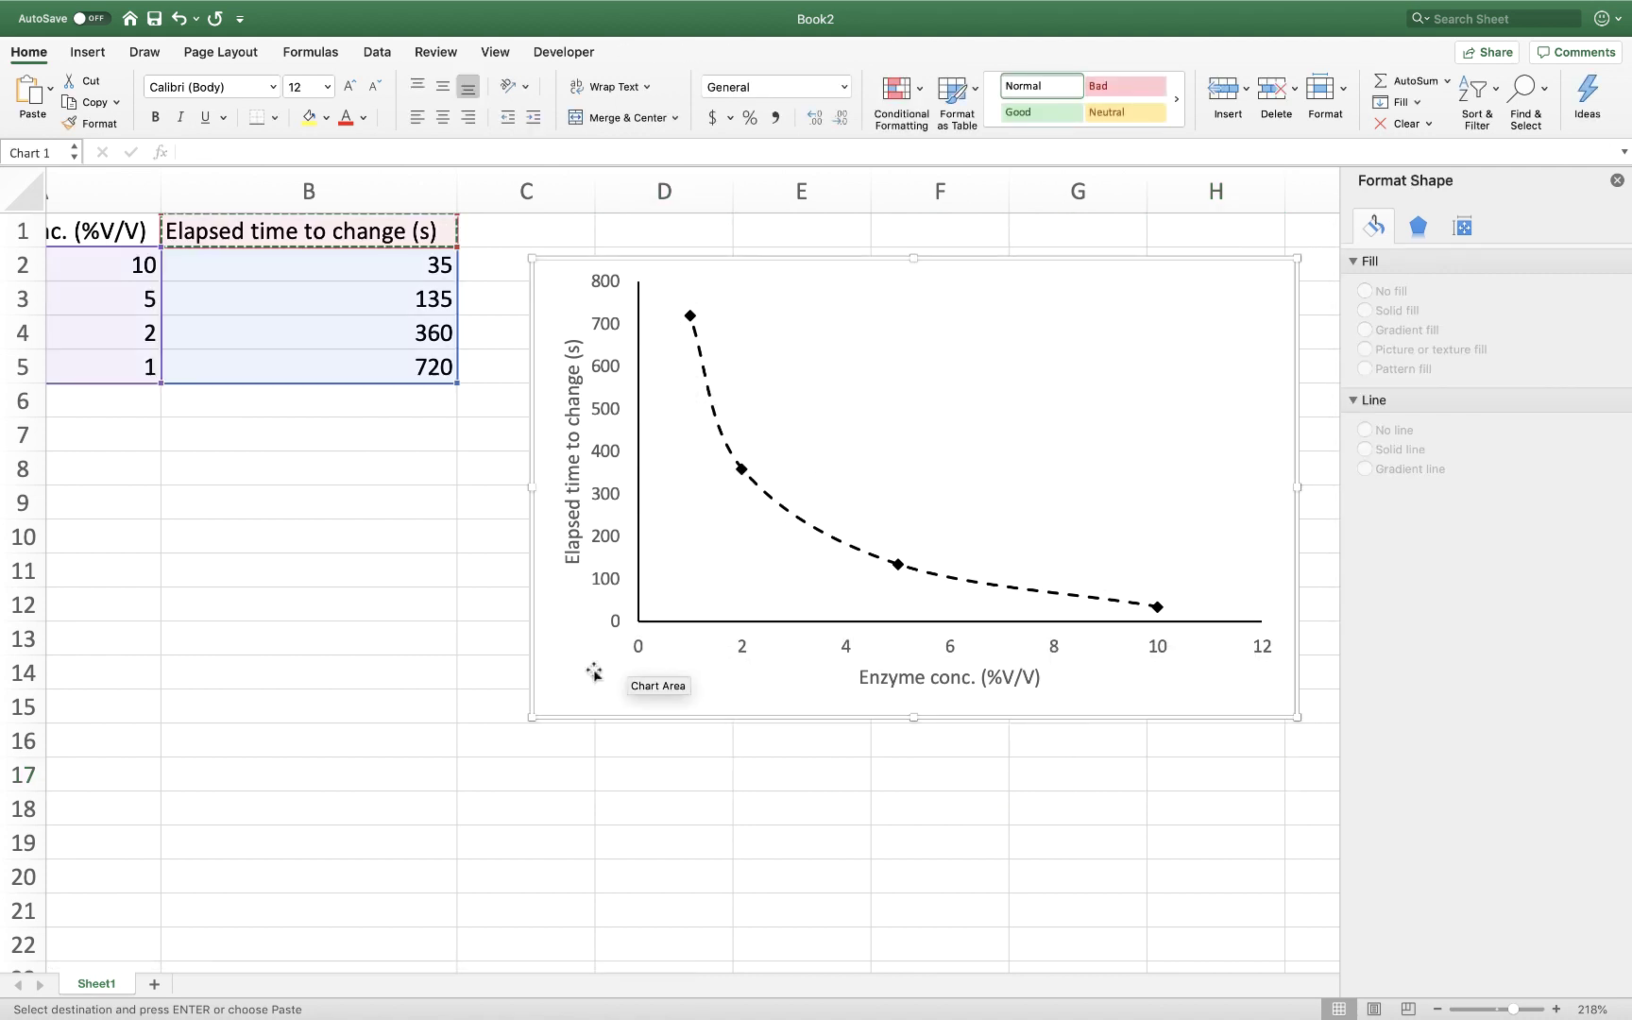
right_click(587, 665)
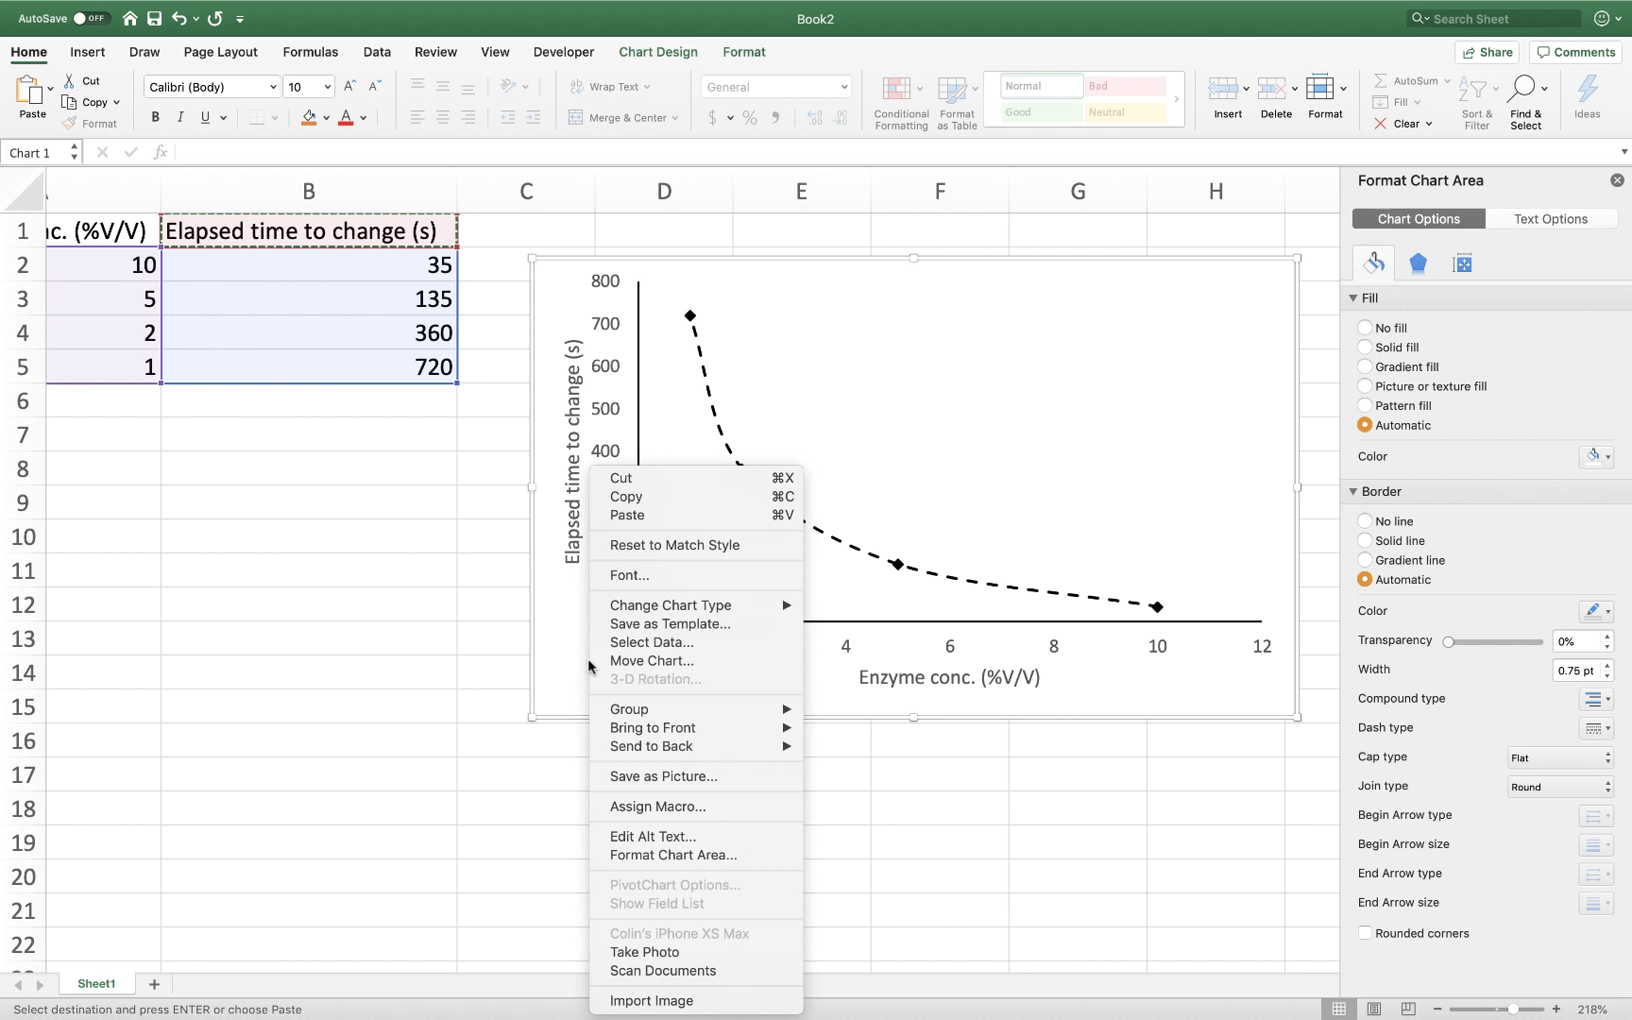
left_click(706, 503)
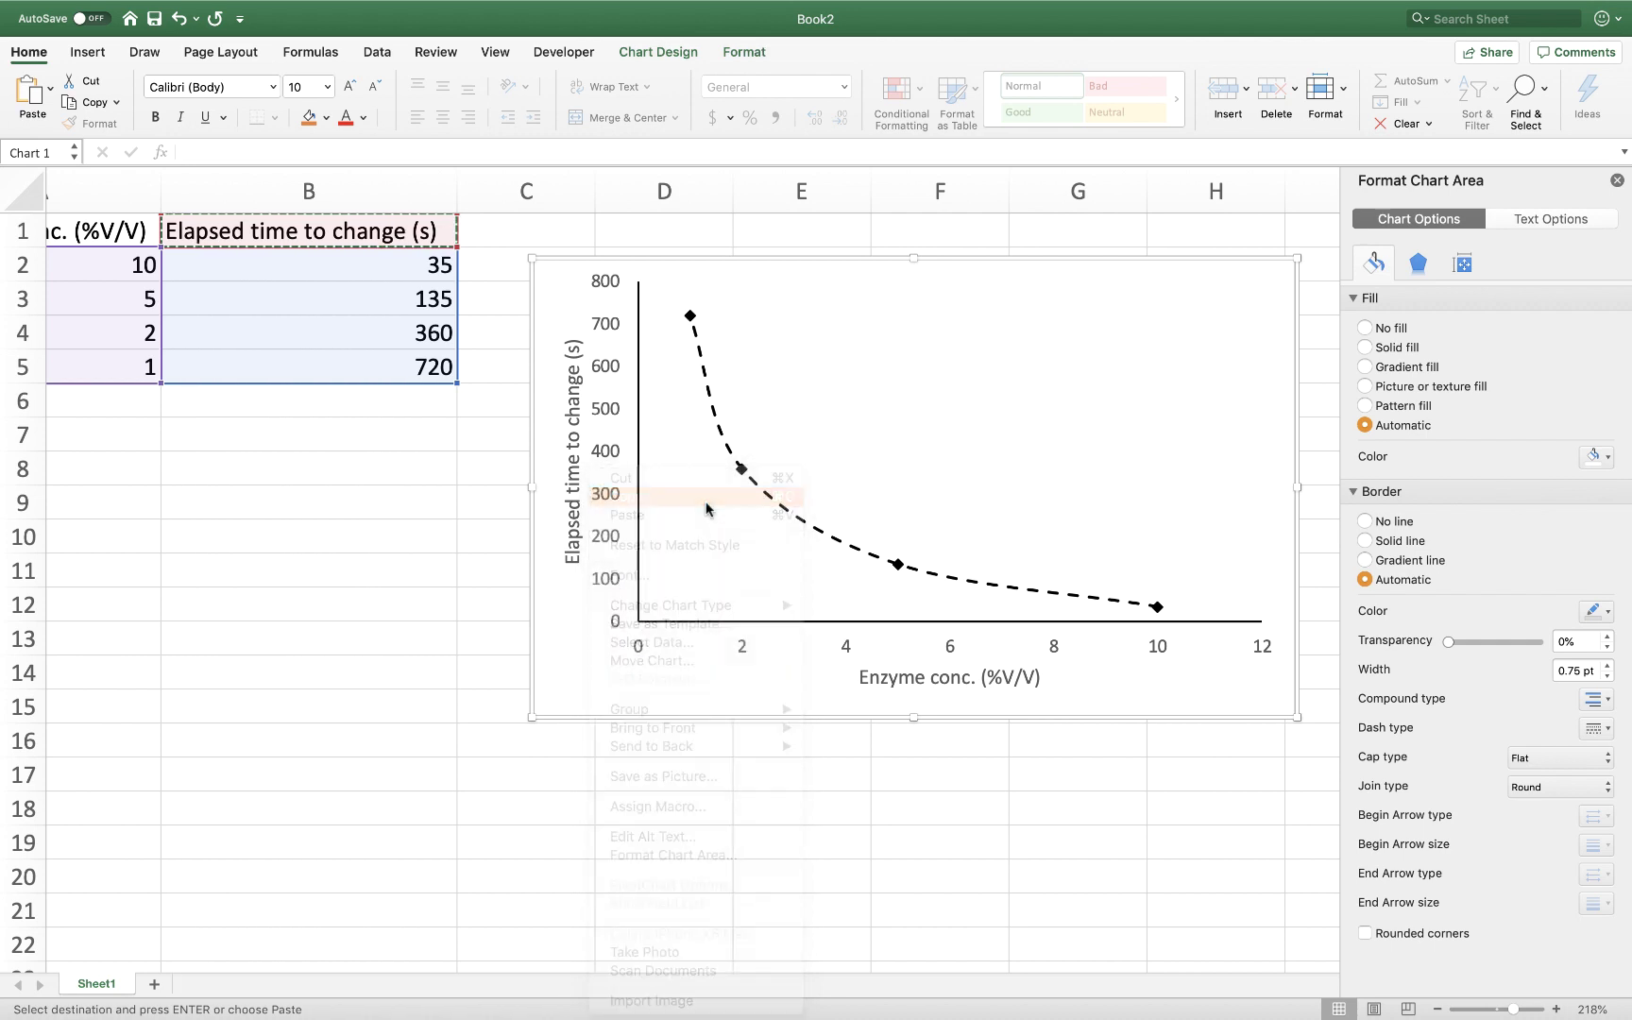
left_click(499, 652)
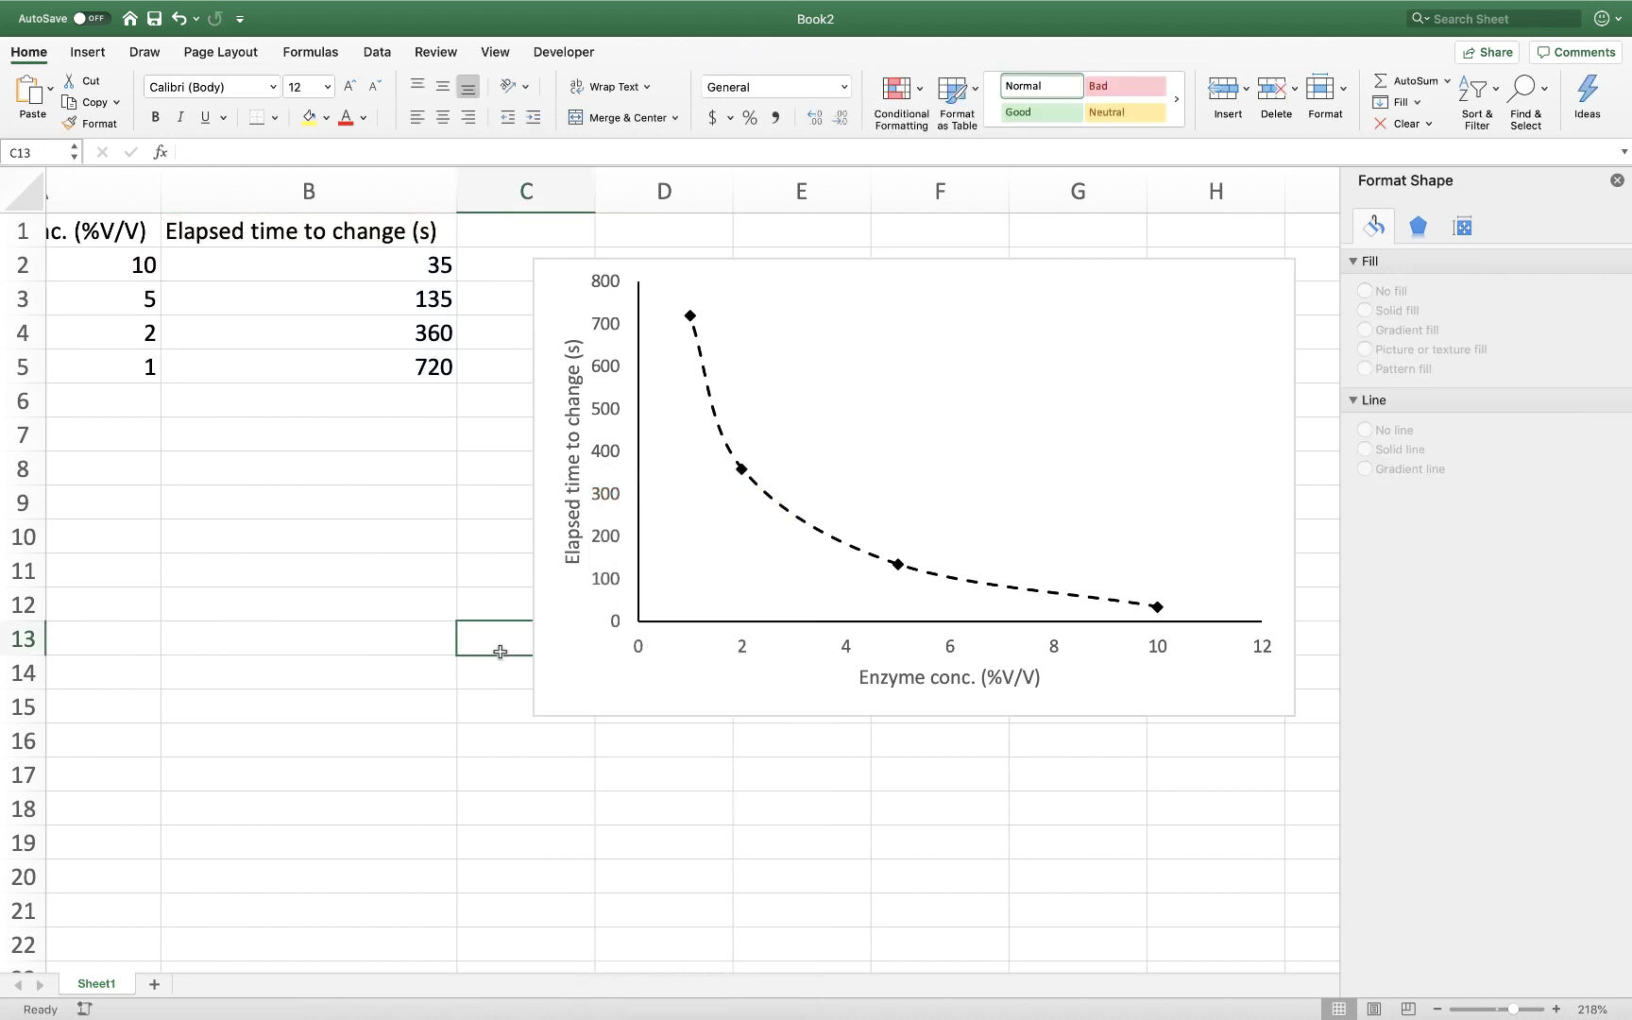